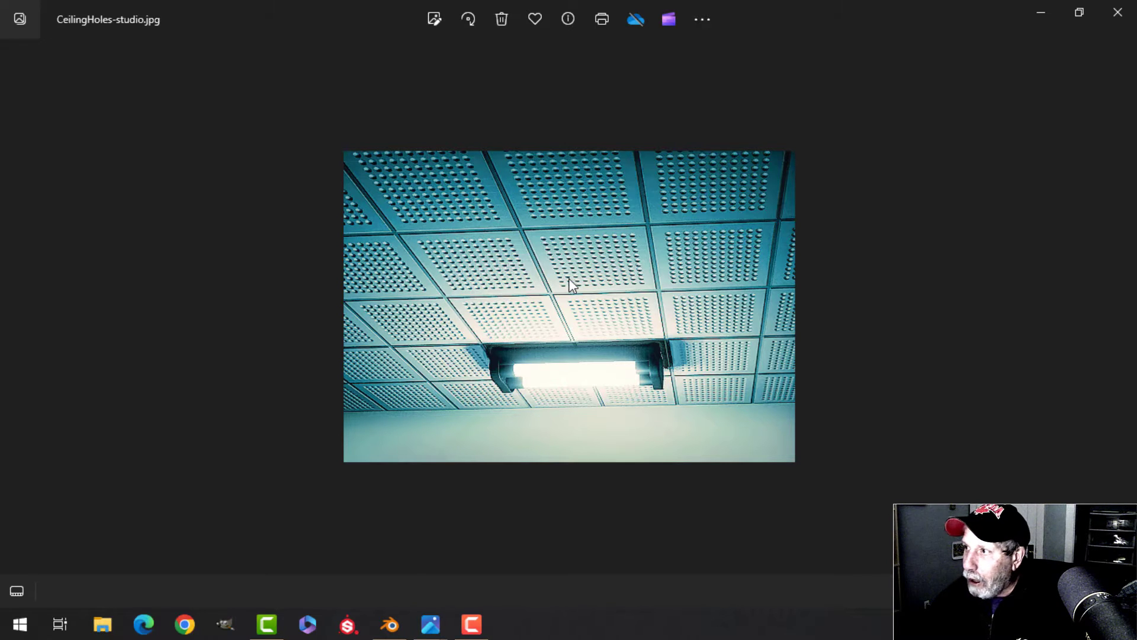
Step: Switch from the reference photo to Blender and isolate the selected ceiling plane in local view, framing its tiled surface
{"action": "left_click", "coordinate": [1032, 14]}
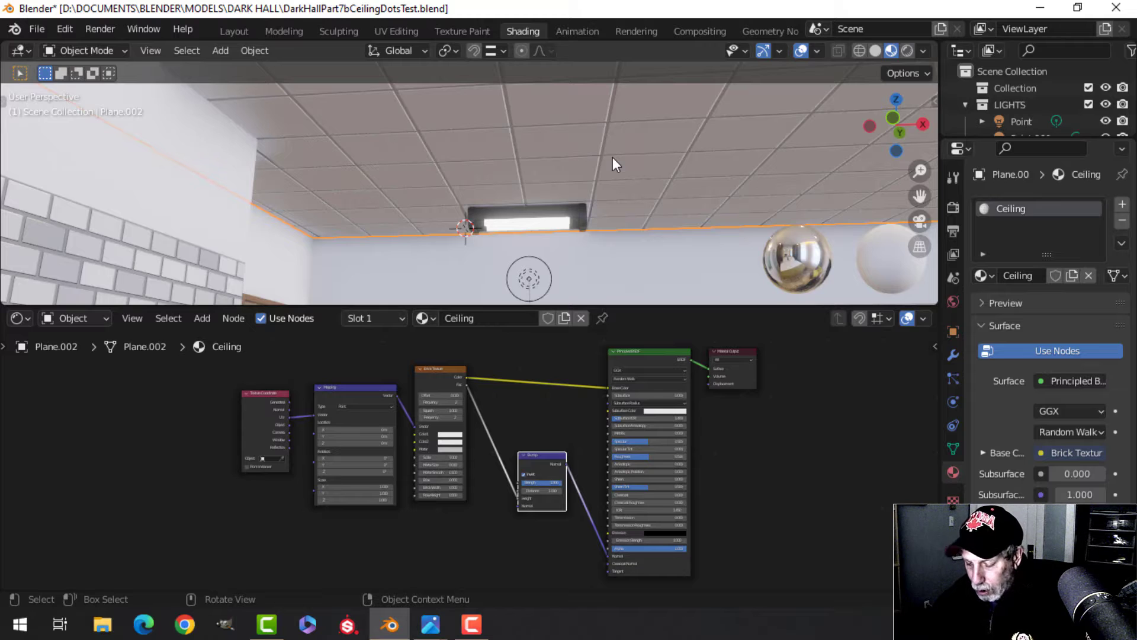
{"action": "key", "text": "KP_Divide"}
{"action": "scroll", "coordinate": [528, 223], "scroll_direction": "up", "scroll_amount": 5}
{"action": "scroll", "coordinate": [497, 202], "scroll_direction": "up", "scroll_amount": 2}
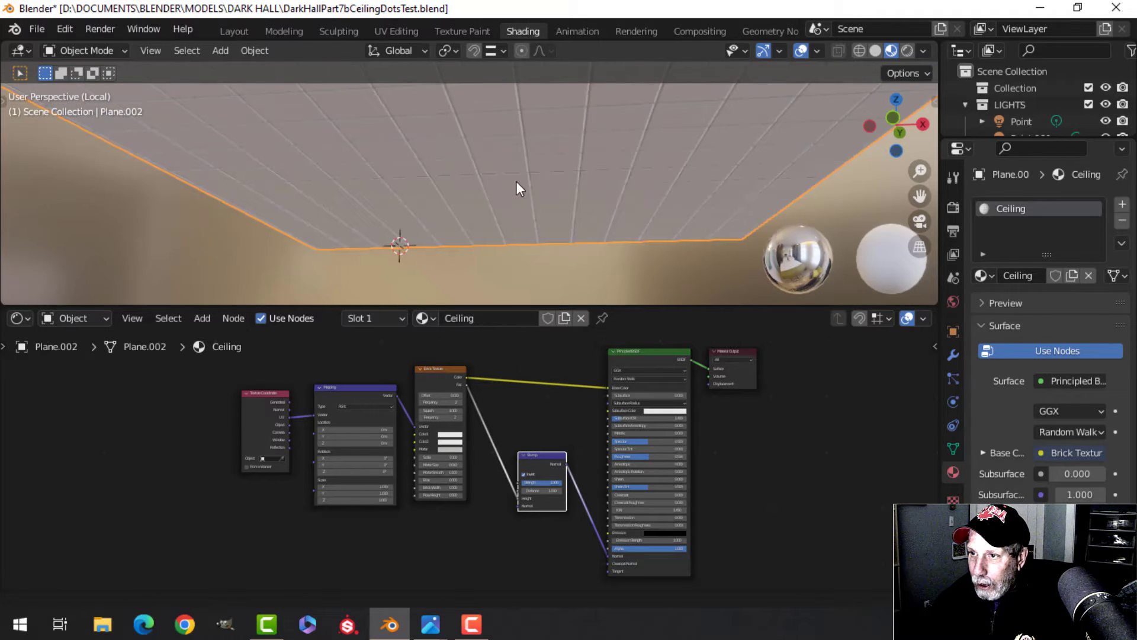
{"action": "mouse_move", "coordinate": [517, 181]}
{"action": "middle_mouse_down"}
{"action": "mouse_move", "coordinate": [512, 169]}
{"action": "mouse_move", "coordinate": [540, 168]}
{"action": "mouse_move", "coordinate": [519, 182]}
{"action": "mouse_move", "coordinate": [505, 173]}
{"action": "middle_mouse_up"}
{"action": "scroll", "coordinate": [506, 173], "scroll_direction": "up", "scroll_amount": 3}
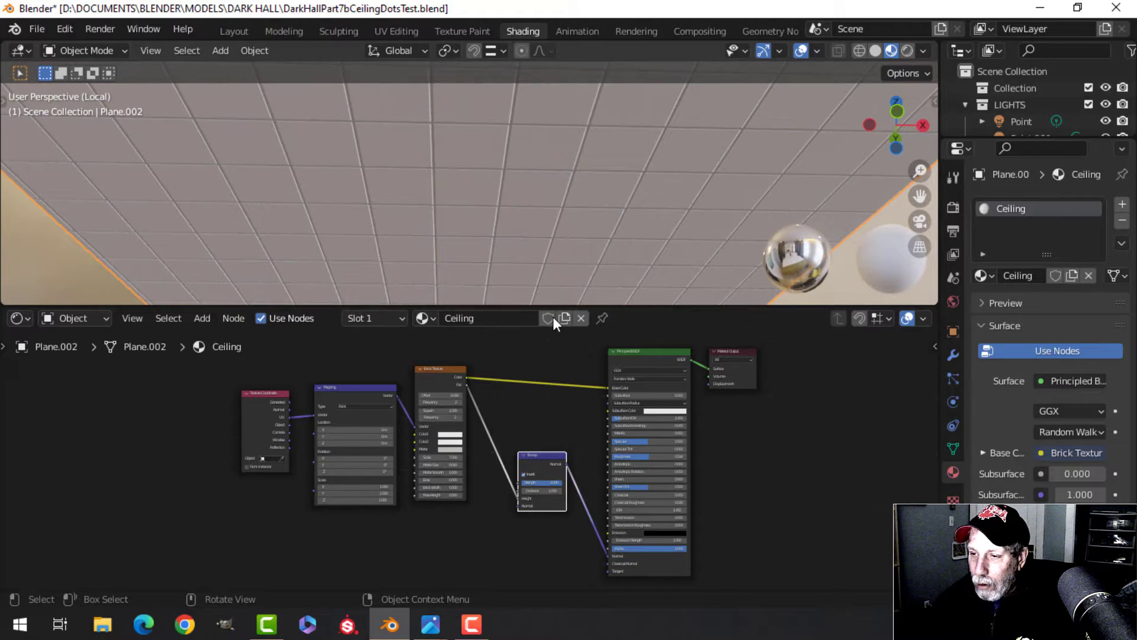
Step: Examine the Ceiling material's nodes in an enlarged Shader Editor, restore the layout, and inspect the tiled ceiling in the viewport
{"action": "scroll", "coordinate": [479, 423], "scroll_direction": "up", "scroll_amount": 2}
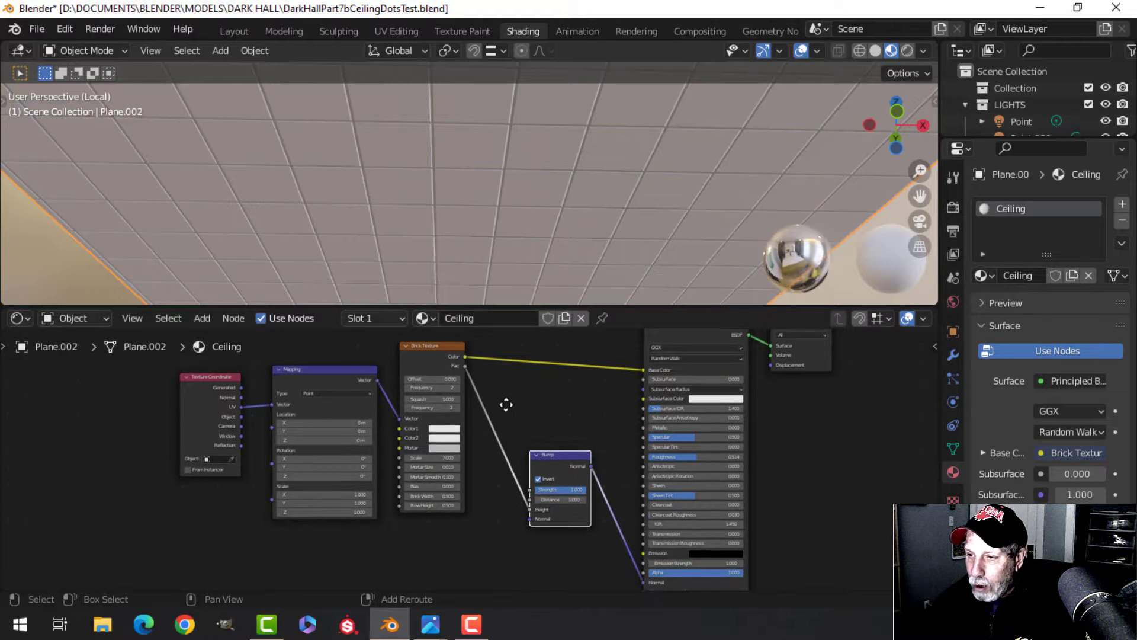
{"action": "key", "text": "ctrl+space"}
{"action": "scroll", "coordinate": [506, 405], "scroll_direction": "up", "scroll_amount": 2}
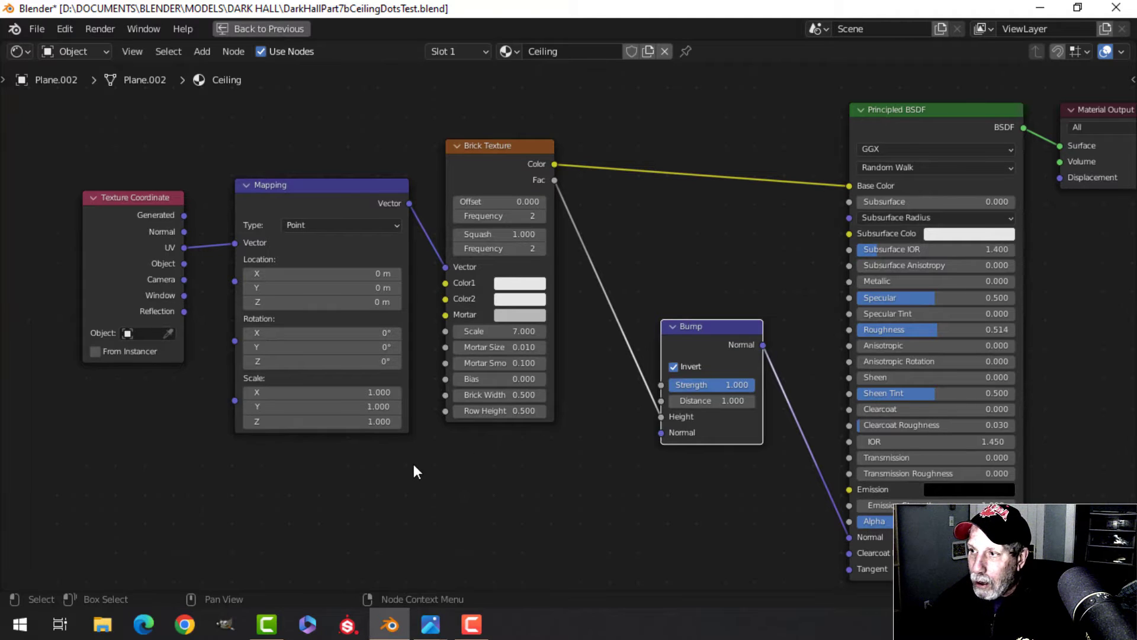
{"action": "scroll", "coordinate": [485, 469], "scroll_direction": "up", "scroll_amount": 1}
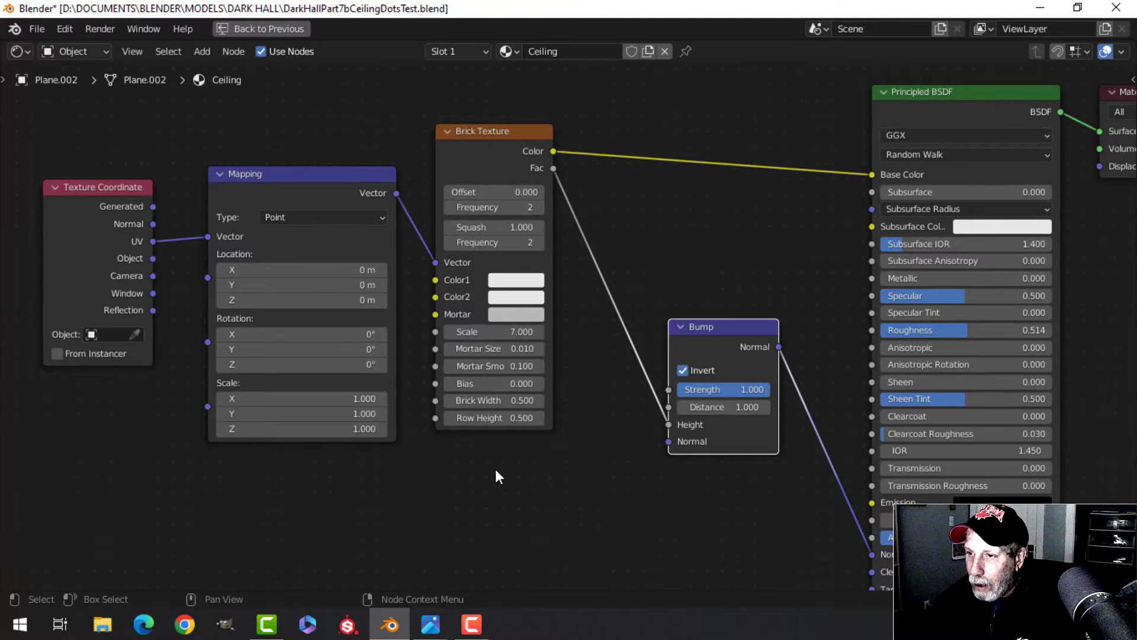
{"action": "scroll", "coordinate": [626, 238], "scroll_direction": "up", "scroll_amount": 4}
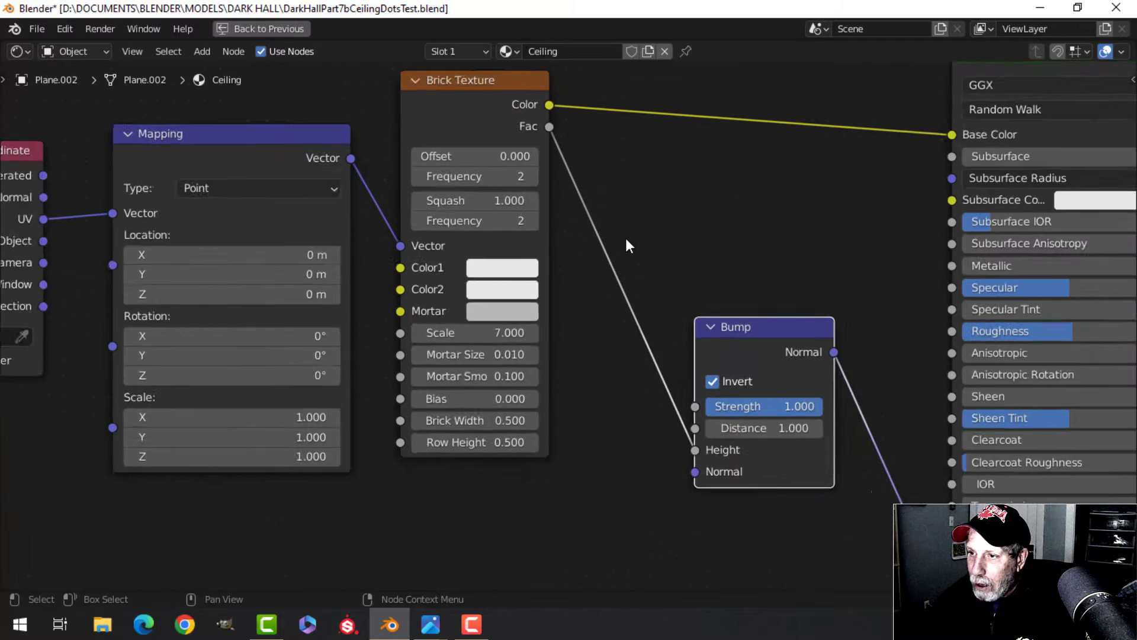
{"action": "scroll", "coordinate": [567, 207], "scroll_direction": "down", "scroll_amount": 2}
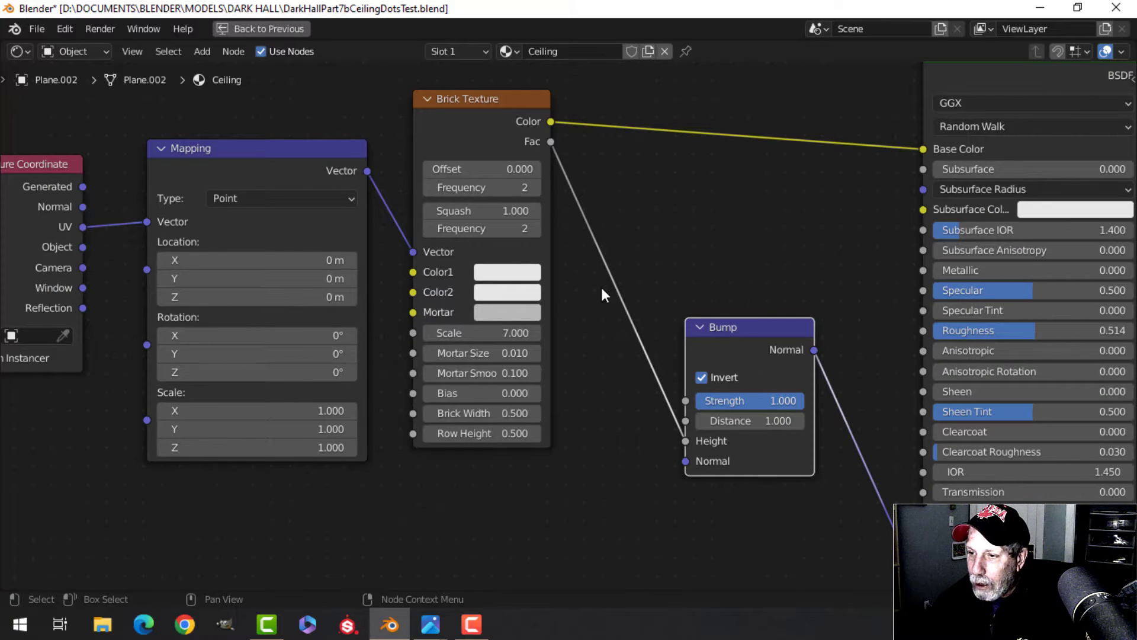
{"action": "scroll", "coordinate": [708, 240], "scroll_direction": "down", "scroll_amount": 1}
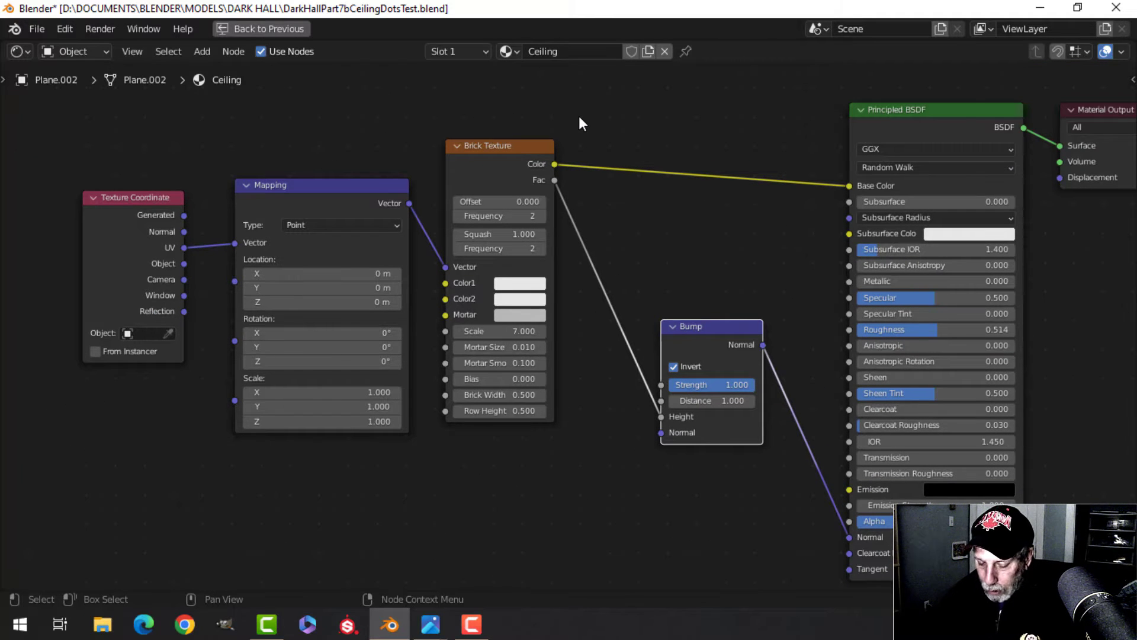
{"action": "key", "text": "ctrl+space"}
{"action": "scroll", "coordinate": [509, 180], "scroll_direction": "down", "scroll_amount": 1}
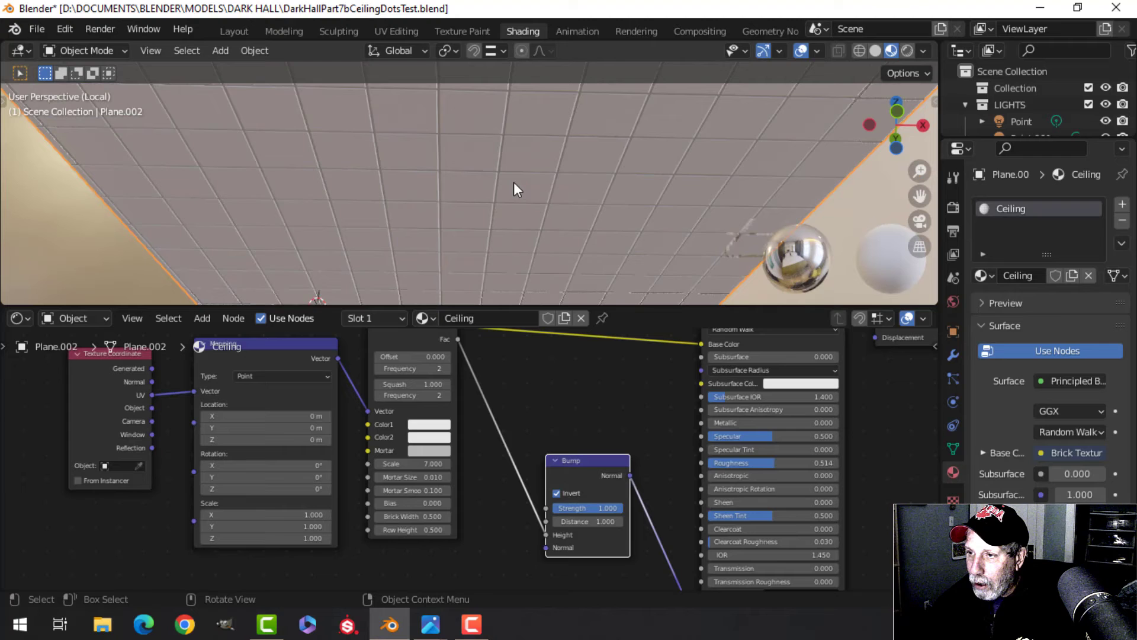
{"action": "middle_click_drag", "start_coordinate": [536, 195], "coordinate": [528, 190]}
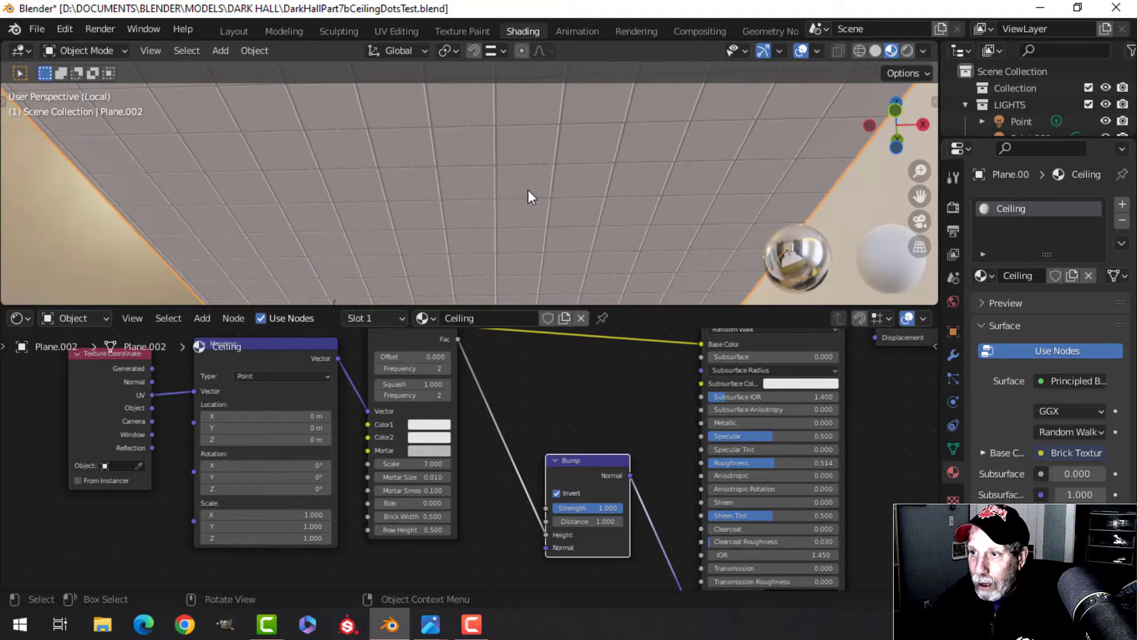
Step: Open the CeilingTilesWithDotsMaterial.jpg reference image and examine the overall node layout for tiles, dots and mask
{"action": "mouse_move", "coordinate": [431, 627]}
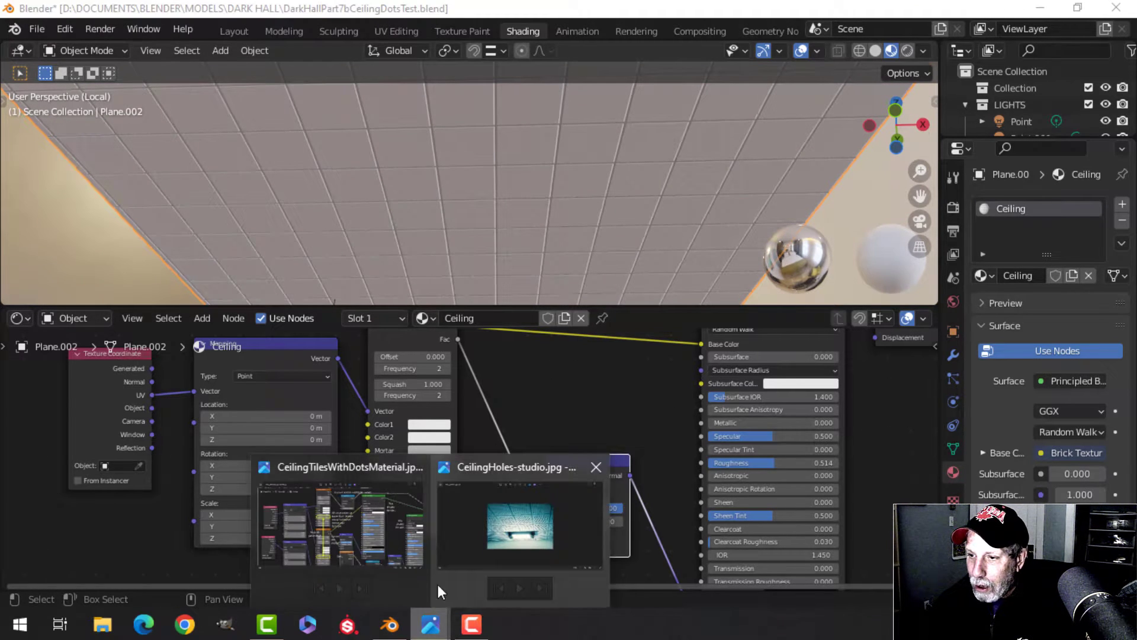
{"action": "left_click", "coordinate": [375, 541]}
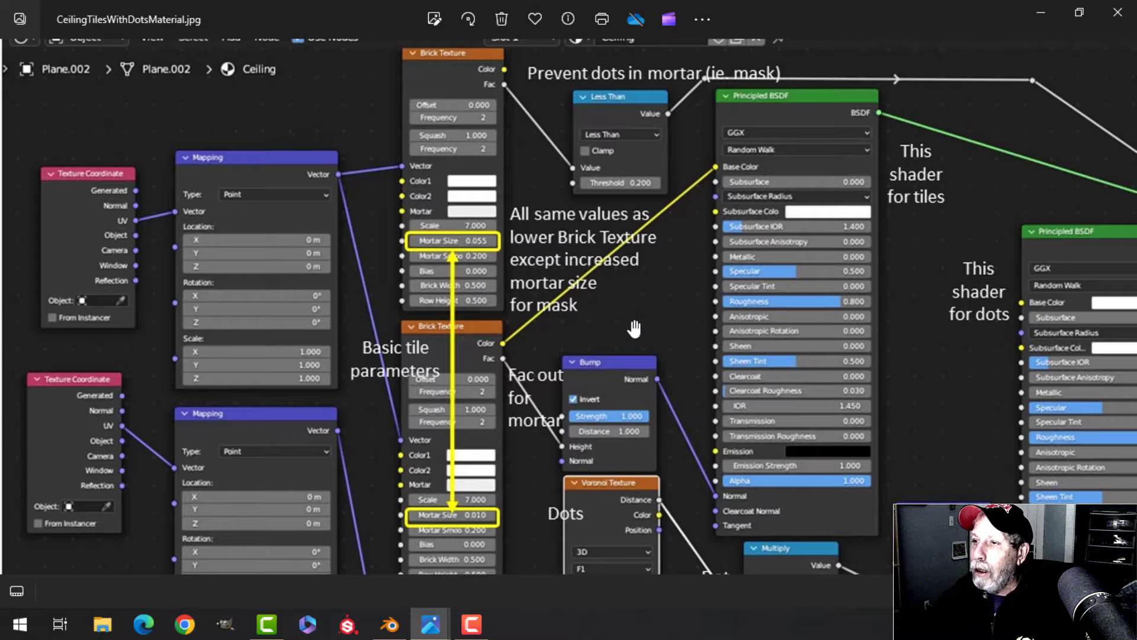
{"action": "mouse_move", "coordinate": [648, 303]}
{"action": "left_mouse_down"}
{"action": "mouse_move", "coordinate": [643, 369]}
{"action": "mouse_move", "coordinate": [656, 288]}
{"action": "left_mouse_up"}
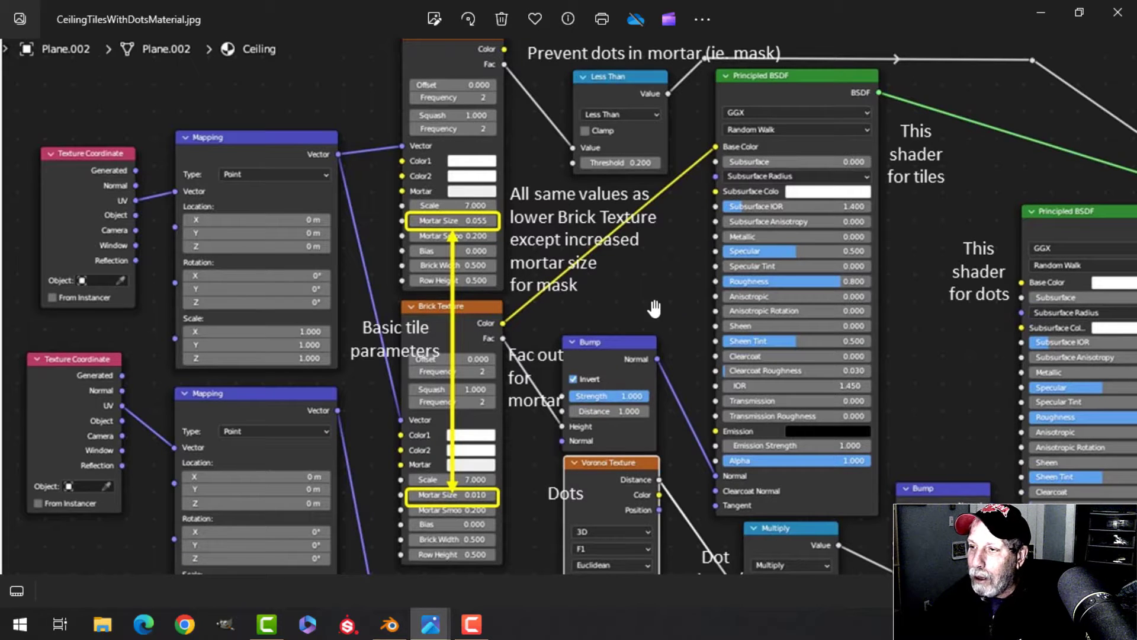
{"action": "scroll", "coordinate": [662, 302], "scroll_direction": "down", "scroll_amount": 3}
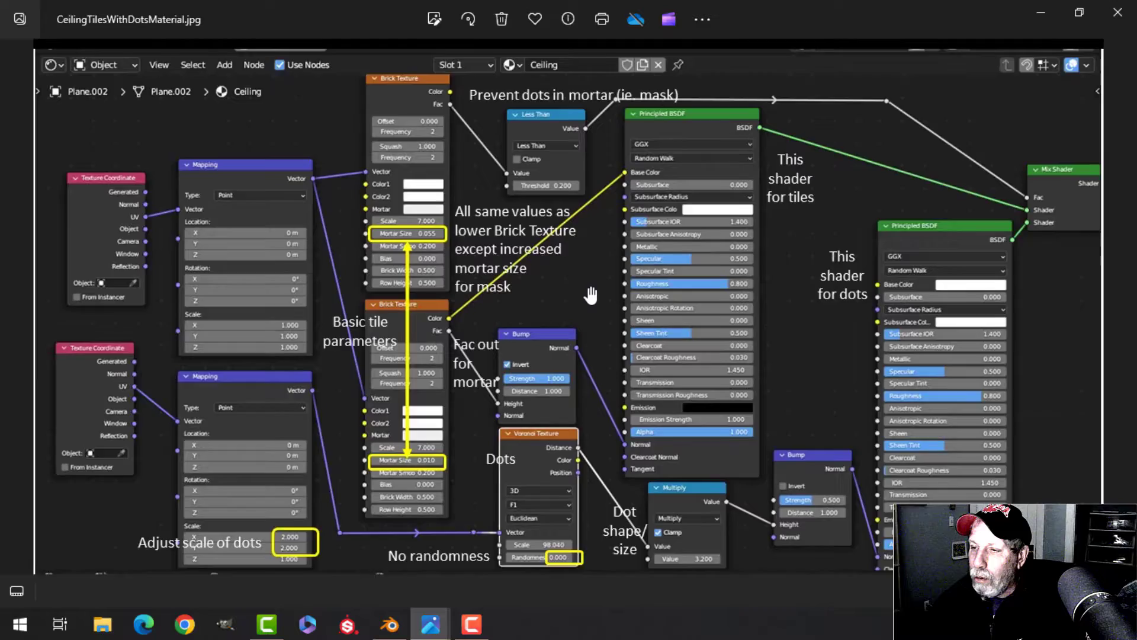
{"action": "scroll", "coordinate": [590, 295], "scroll_direction": "up", "scroll_amount": 3}
{"action": "scroll", "coordinate": [591, 295], "scroll_direction": "down", "scroll_amount": 4}
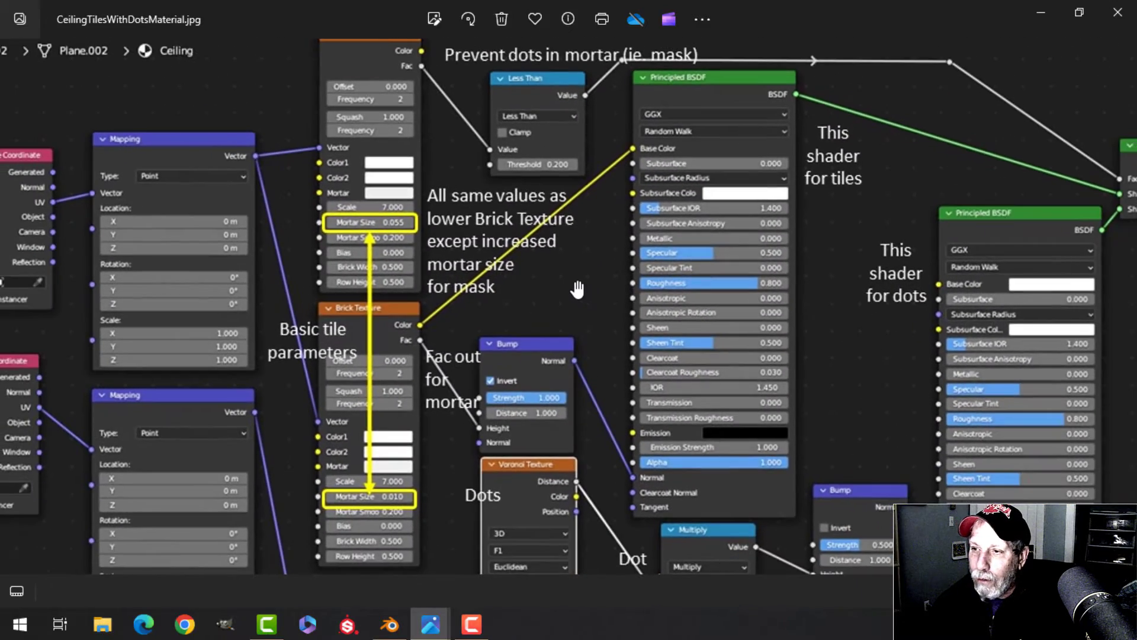
{"action": "scroll", "coordinate": [576, 290], "scroll_direction": "down", "scroll_amount": 1}
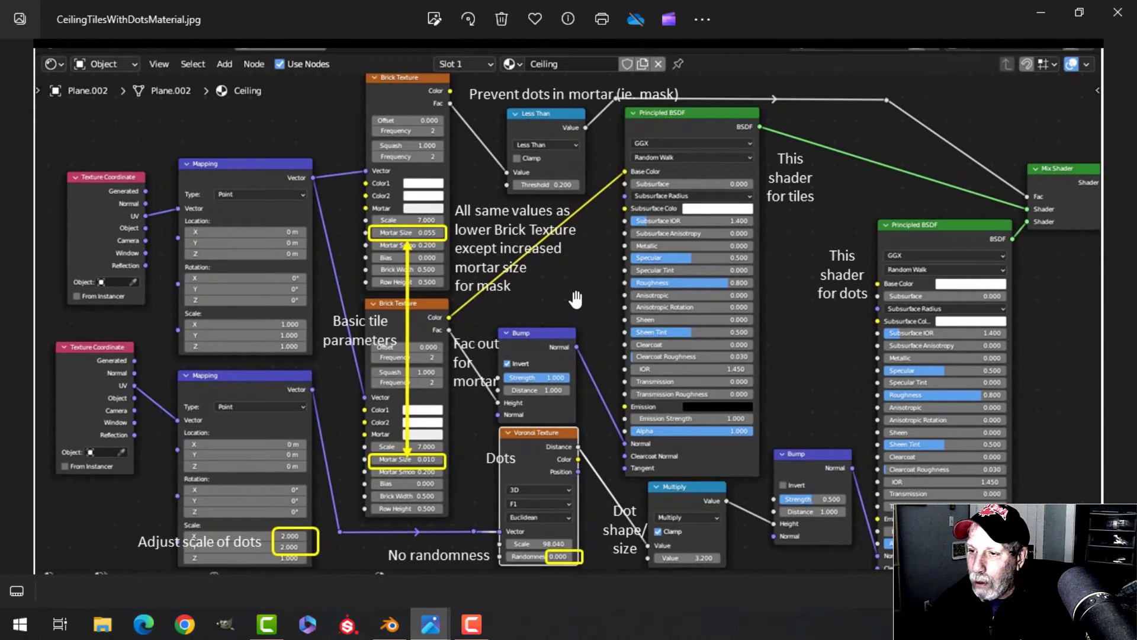
{"action": "left_click_drag", "start_coordinate": [573, 294], "coordinate": [573, 252]}
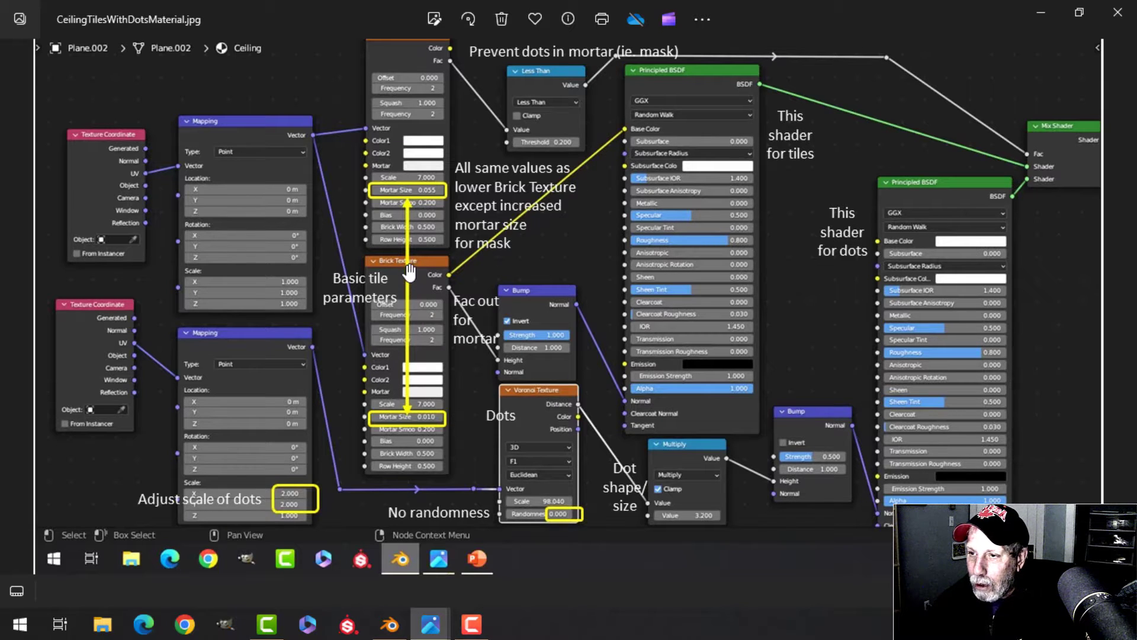
Step: Examine the lower Brick Texture's basic tile parameters and its links to the tile shader in the reference image
{"action": "scroll", "coordinate": [418, 337], "scroll_direction": "up", "scroll_amount": 3}
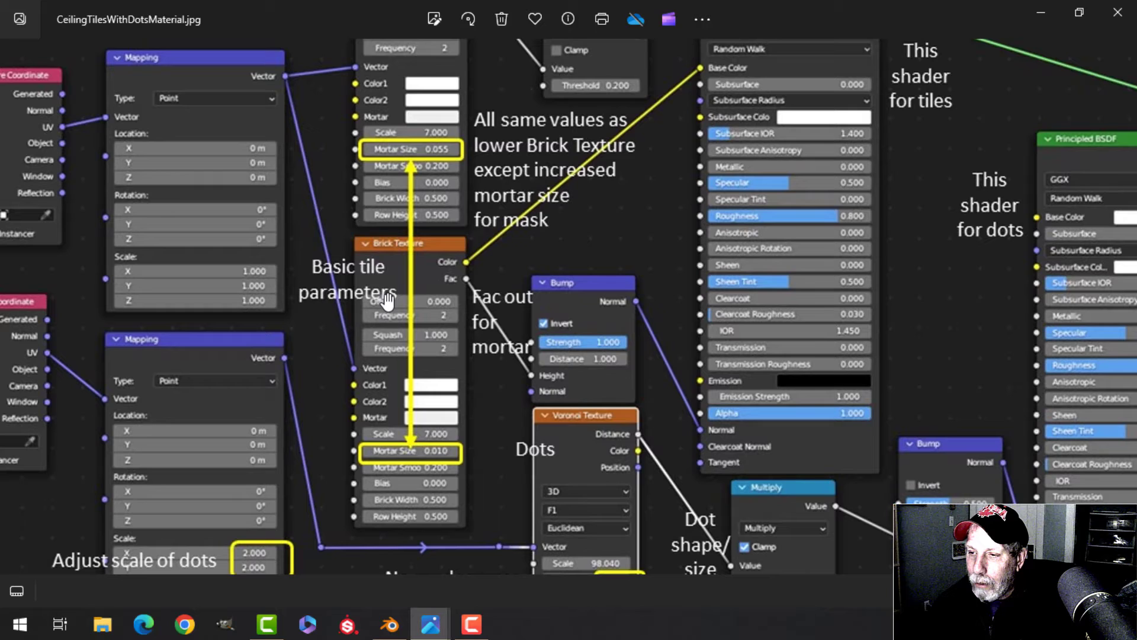
{"action": "left_click_drag", "start_coordinate": [435, 350], "coordinate": [404, 310]}
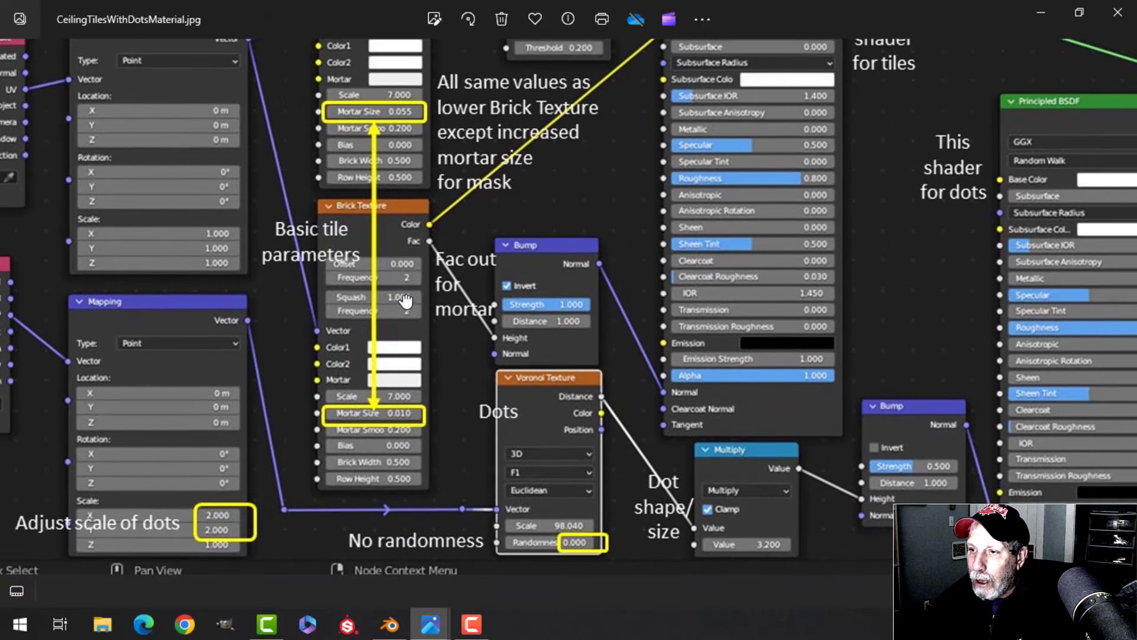
{"action": "scroll", "coordinate": [523, 297], "scroll_direction": "down", "scroll_amount": 4}
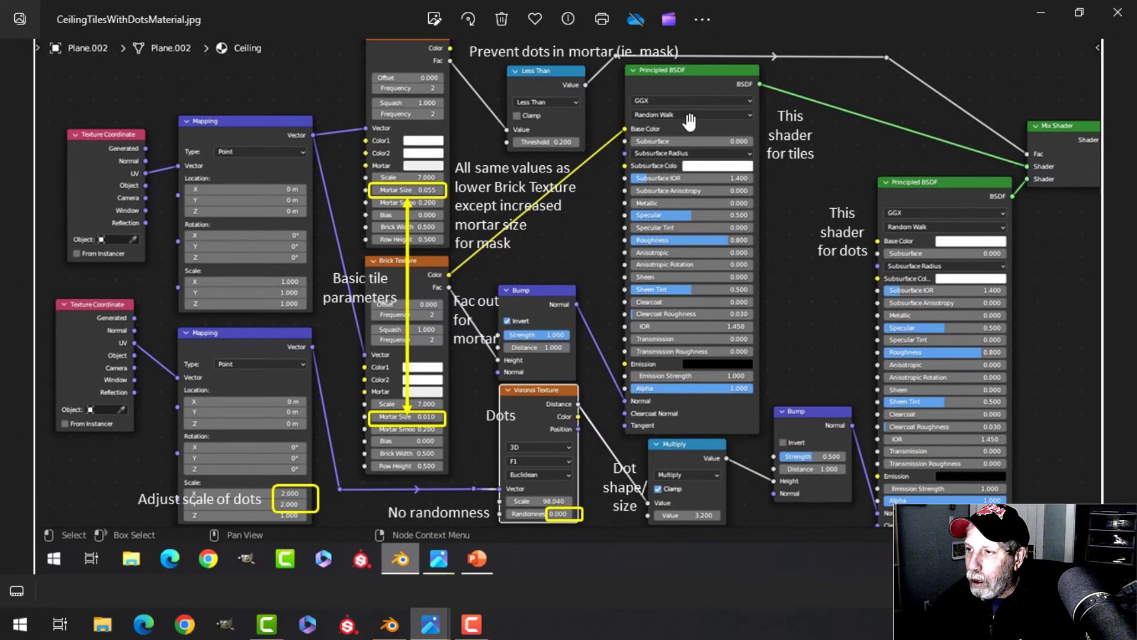
{"action": "scroll", "coordinate": [654, 248], "scroll_direction": "up", "scroll_amount": 2}
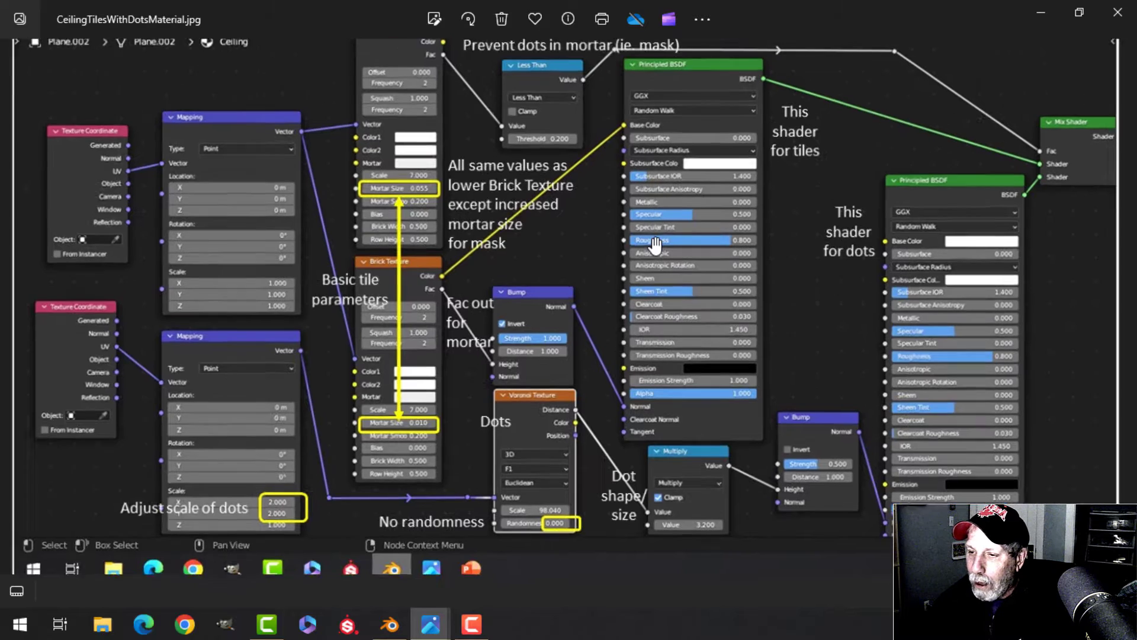
{"action": "scroll", "coordinate": [600, 284], "scroll_direction": "up", "scroll_amount": 1}
{"action": "left_click_drag", "start_coordinate": [599, 284], "coordinate": [624, 266]}
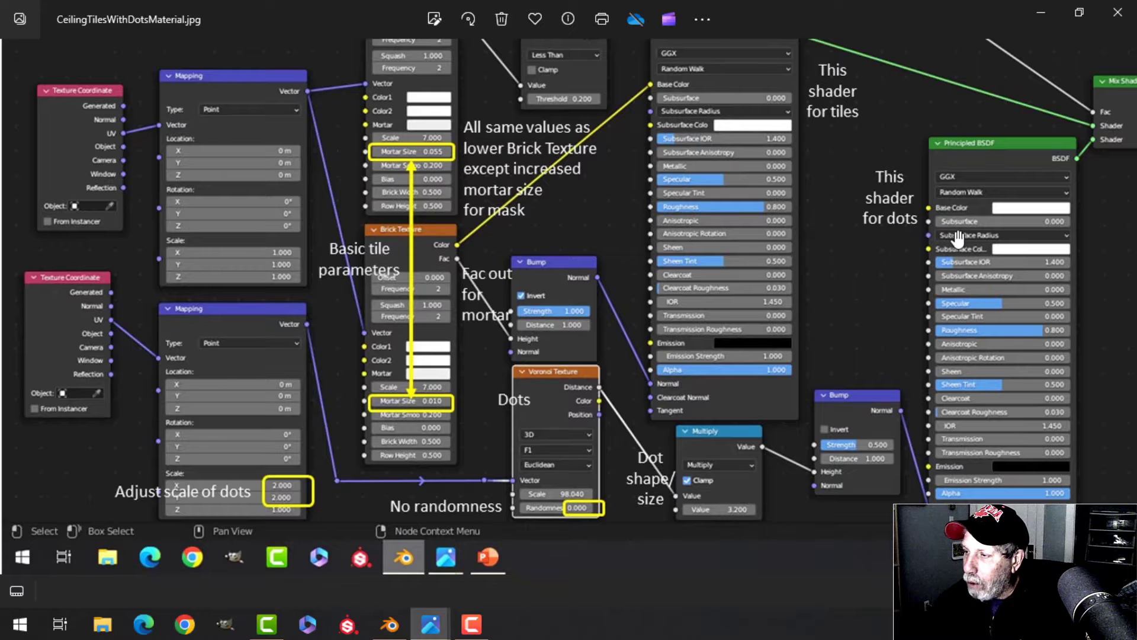
Step: Compare the tile and dot shaders in the reference image, checking the tile shader's Roughness and the lower Brick Texture's Mortar Size
{"action": "scroll", "coordinate": [833, 227], "scroll_direction": "down", "scroll_amount": 1}
{"action": "scroll", "coordinate": [832, 227], "scroll_direction": "down", "scroll_amount": 1}
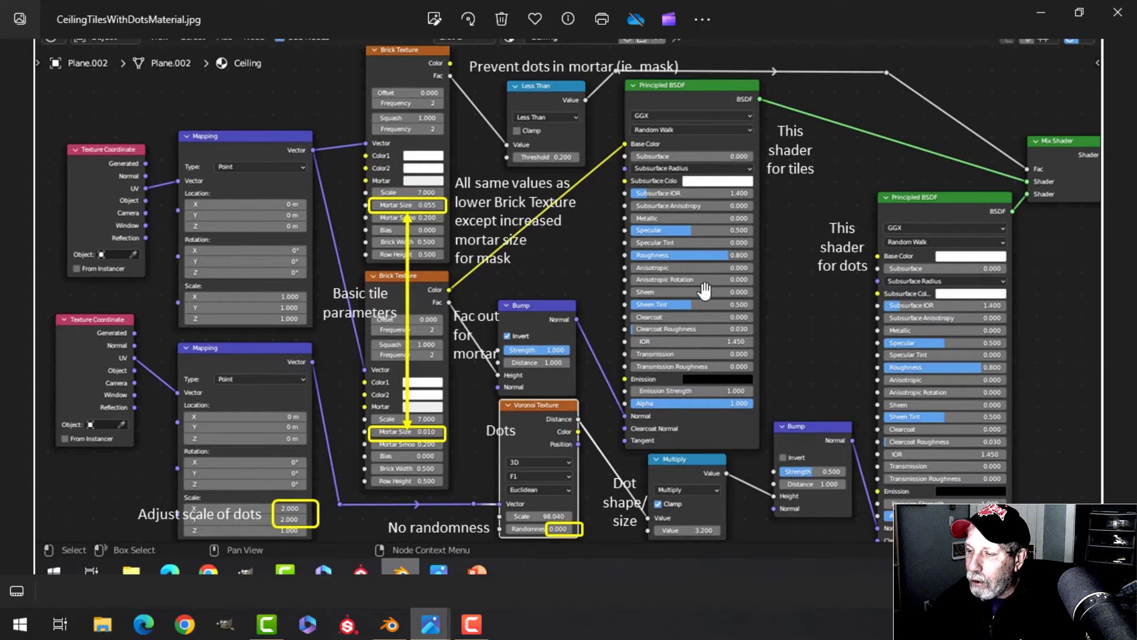
{"action": "scroll", "coordinate": [702, 297], "scroll_direction": "up", "scroll_amount": 2}
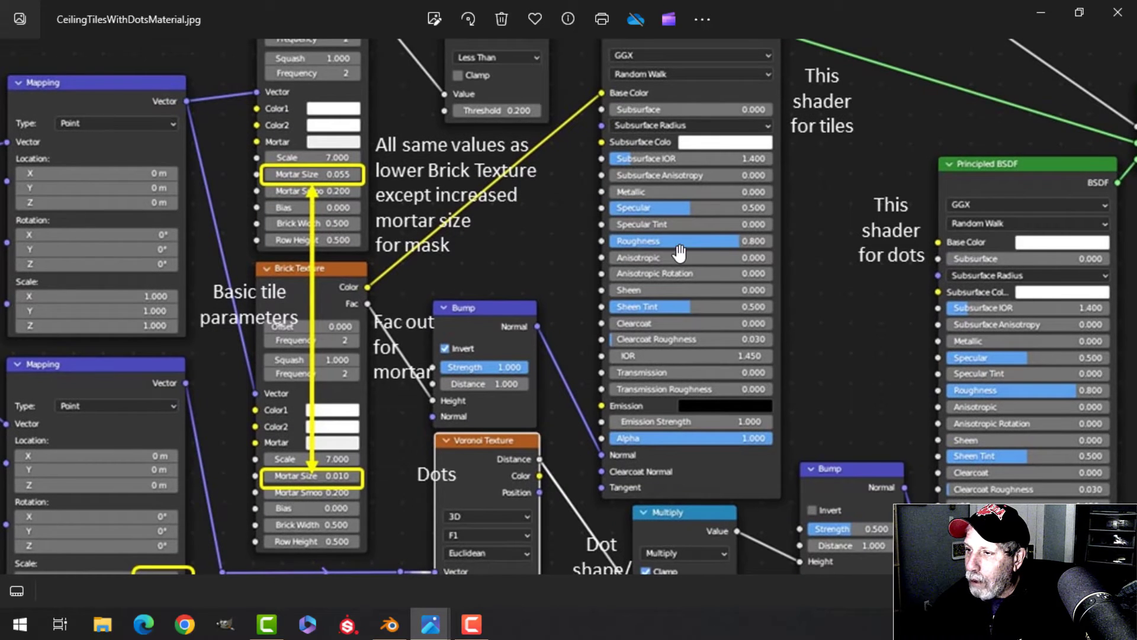
{"action": "scroll", "coordinate": [677, 259], "scroll_direction": "up", "scroll_amount": 1}
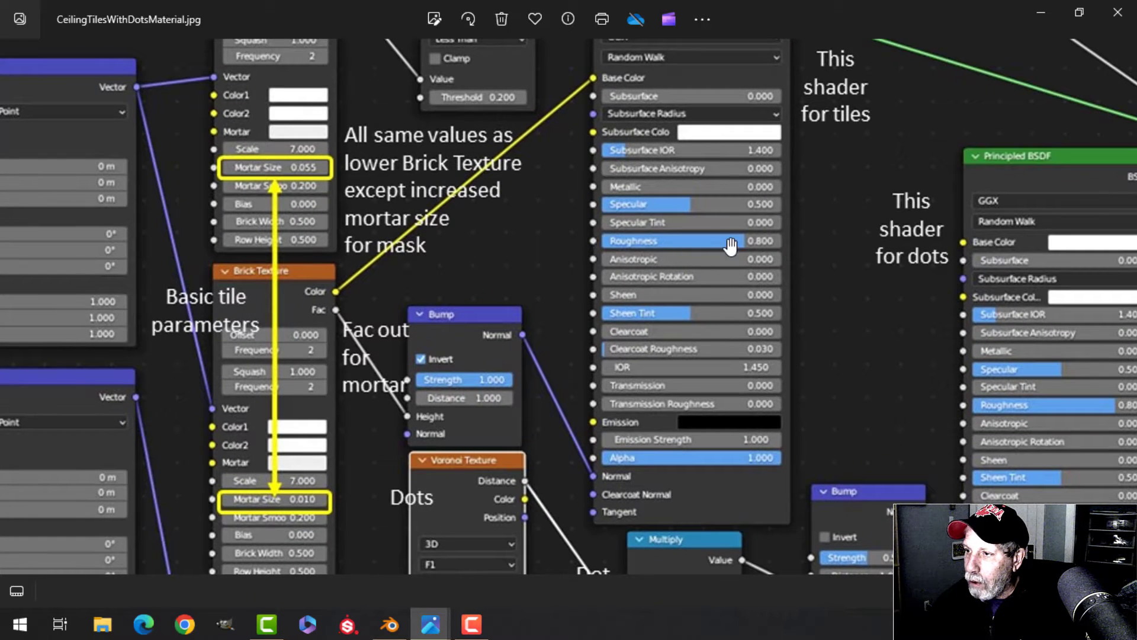
{"action": "scroll", "coordinate": [1007, 384], "scroll_direction": "down", "scroll_amount": 1}
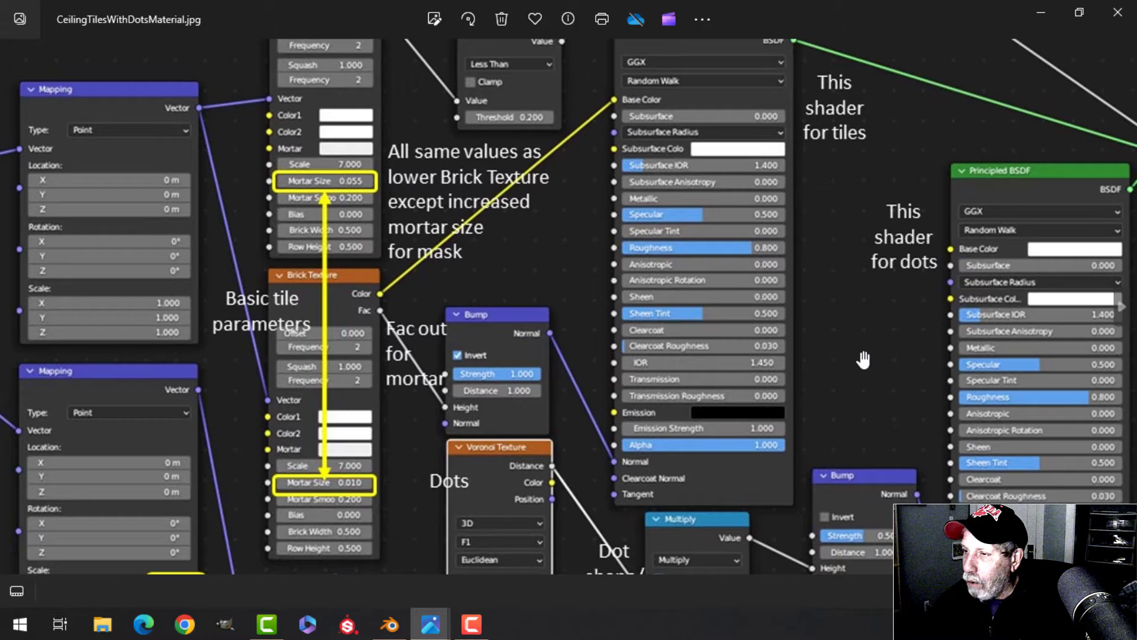
{"action": "scroll", "coordinate": [806, 299], "scroll_direction": "down", "scroll_amount": 2}
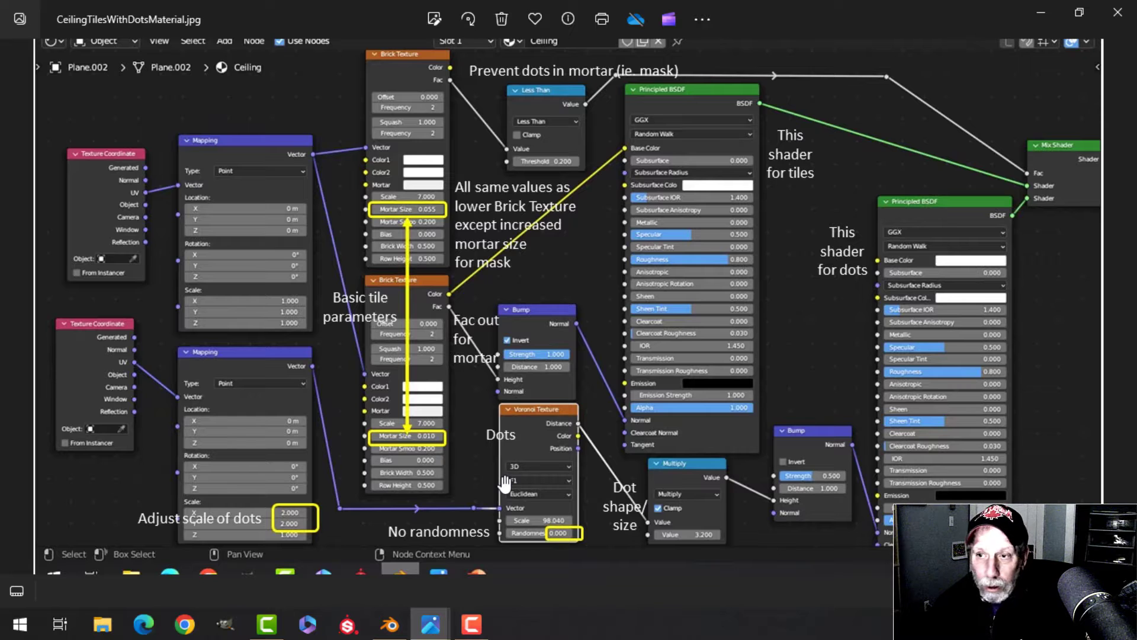
{"action": "scroll", "coordinate": [394, 437], "scroll_direction": "up", "scroll_amount": 3}
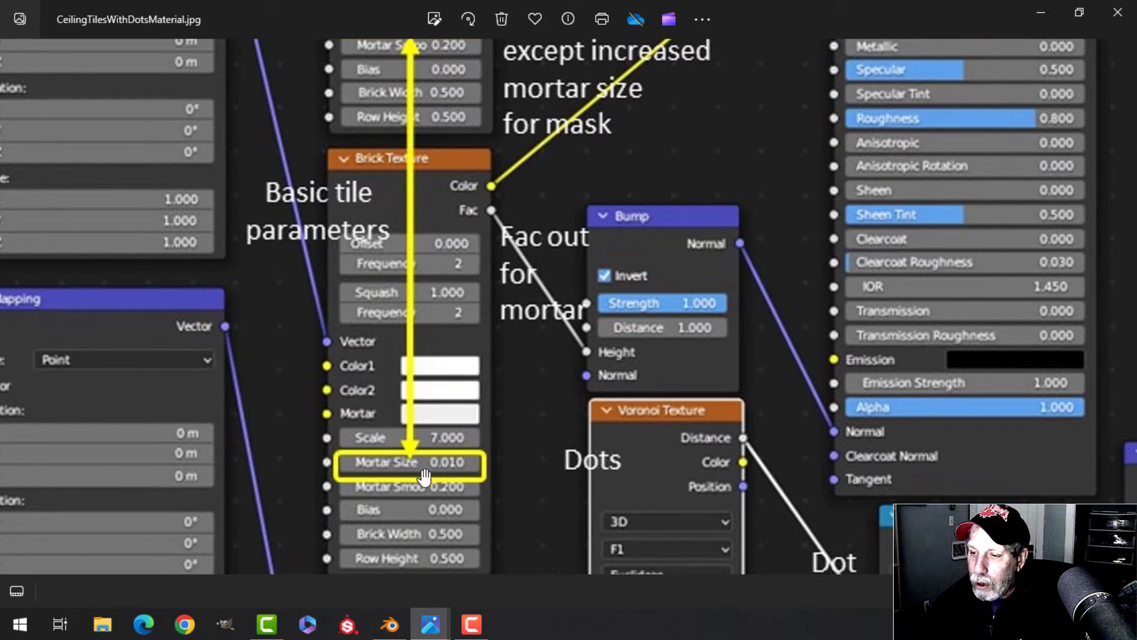
Step: Compare the ceiling tiles in Blender with the perforated tiles in CeilingHoles-studio.jpg, and return to the Ceiling node tree
{"action": "left_click", "coordinate": [389, 624]}
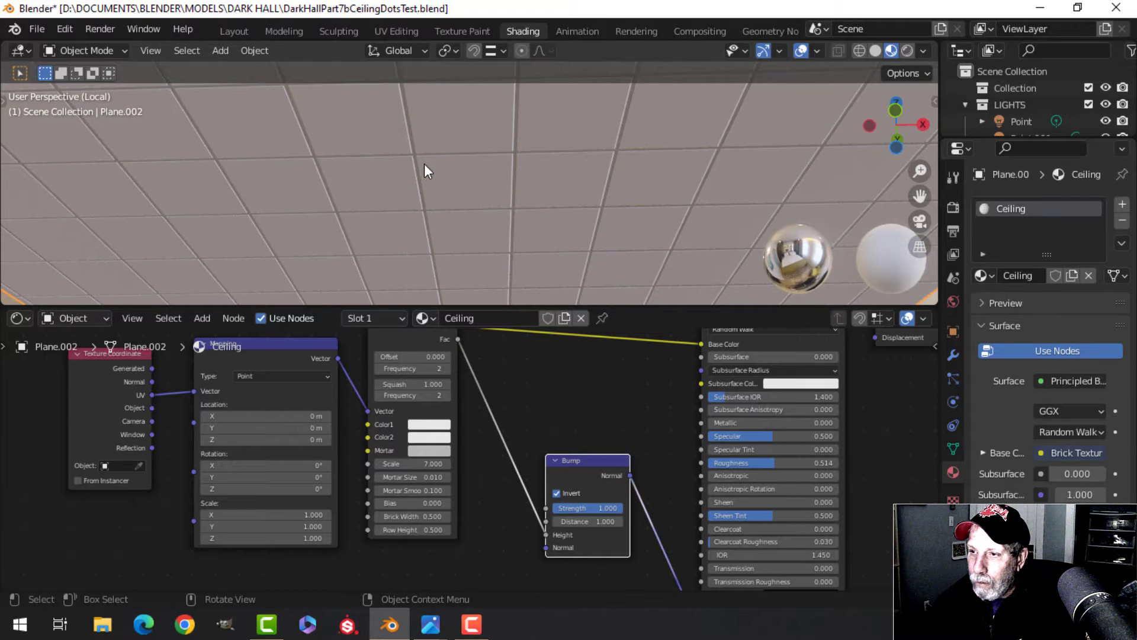
{"action": "scroll", "coordinate": [424, 163], "scroll_direction": "down", "scroll_amount": 1}
{"action": "mouse_move", "coordinate": [430, 624]}
{"action": "left_click", "coordinate": [501, 581]}
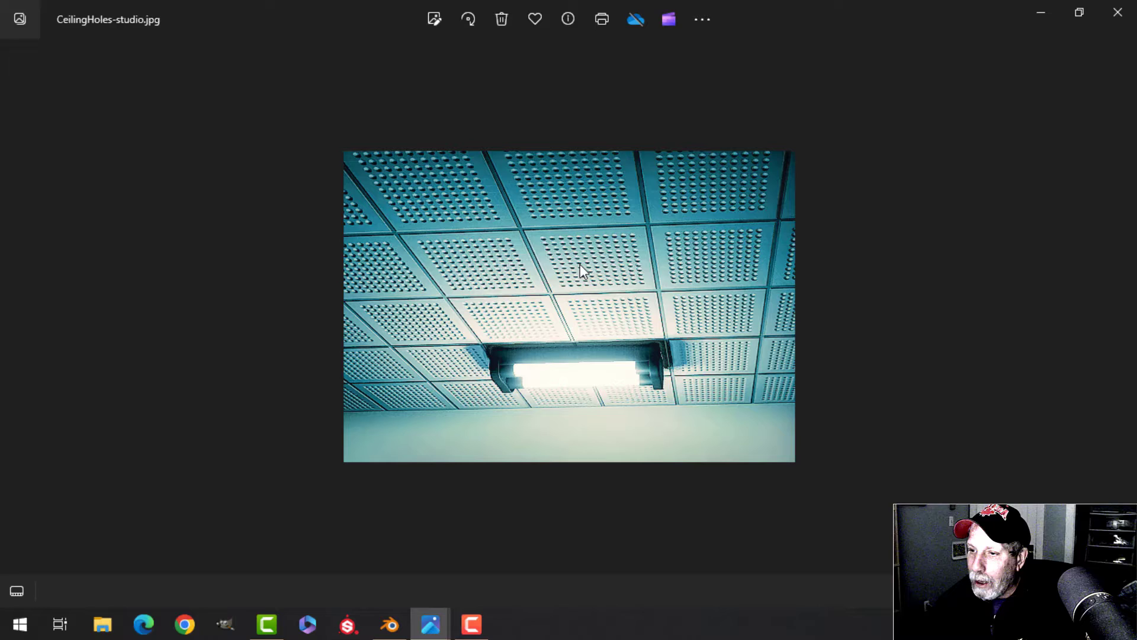
{"action": "left_click", "coordinate": [390, 624]}
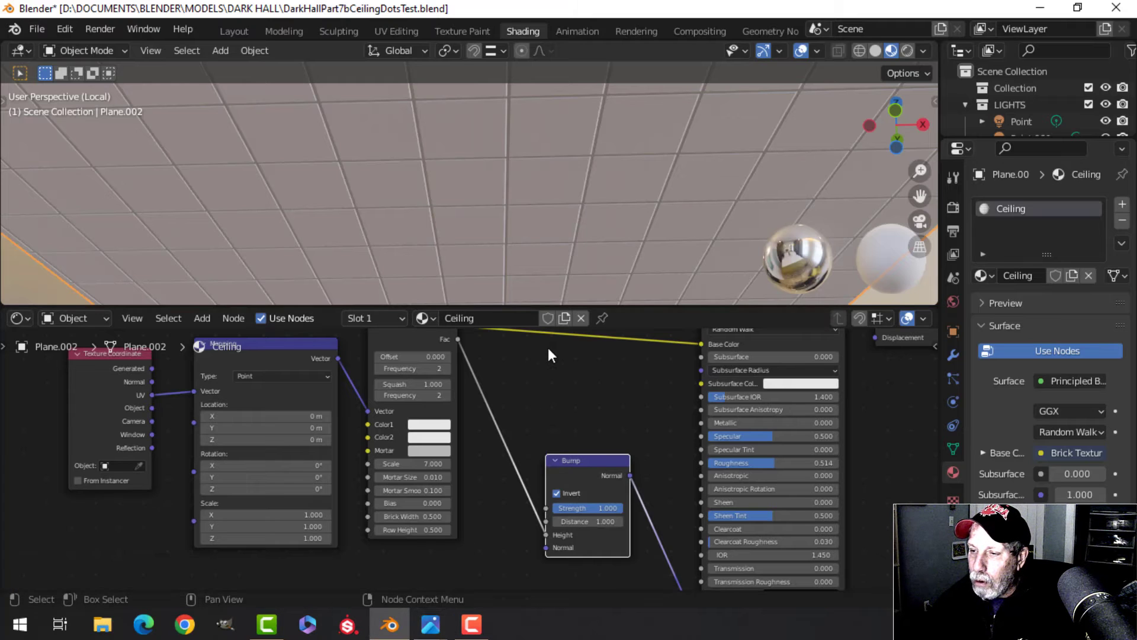
{"action": "scroll", "coordinate": [558, 371], "scroll_direction": "down", "scroll_amount": 1}
{"action": "middle_click_drag", "start_coordinate": [558, 392], "coordinate": [544, 371]}
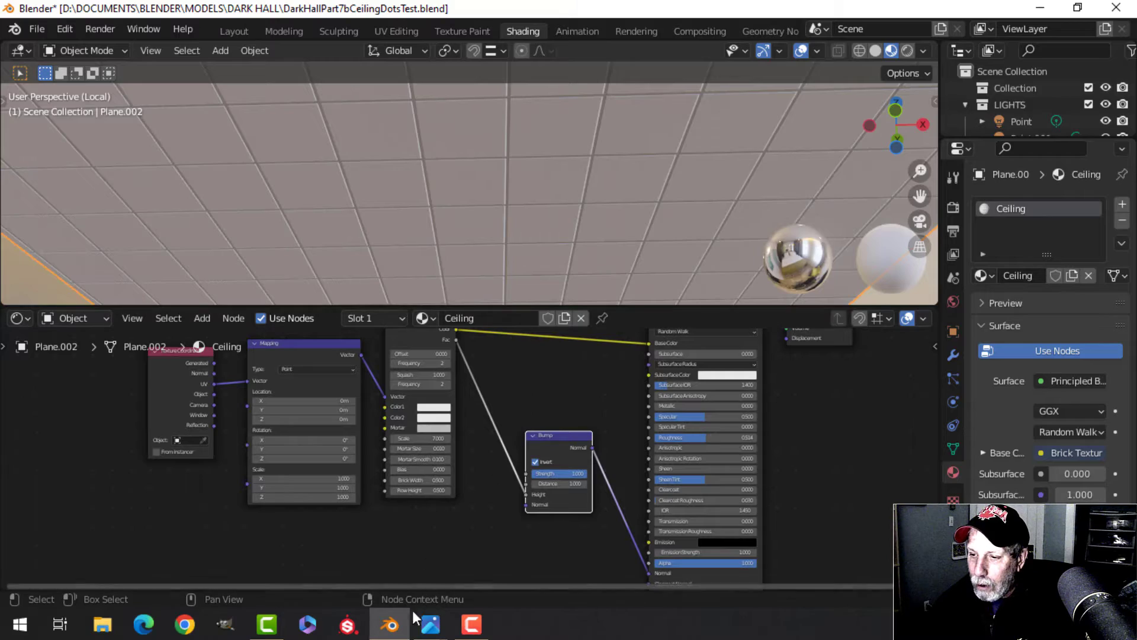
Step: Reopen CeilingTilesWithDotsMaterial.jpg and examine the second Mapping node that scales the Voronoi dots
{"action": "mouse_move", "coordinate": [430, 625]}
{"action": "left_click", "coordinate": [376, 511]}
{"action": "scroll", "coordinate": [249, 399], "scroll_direction": "down", "scroll_amount": 5}
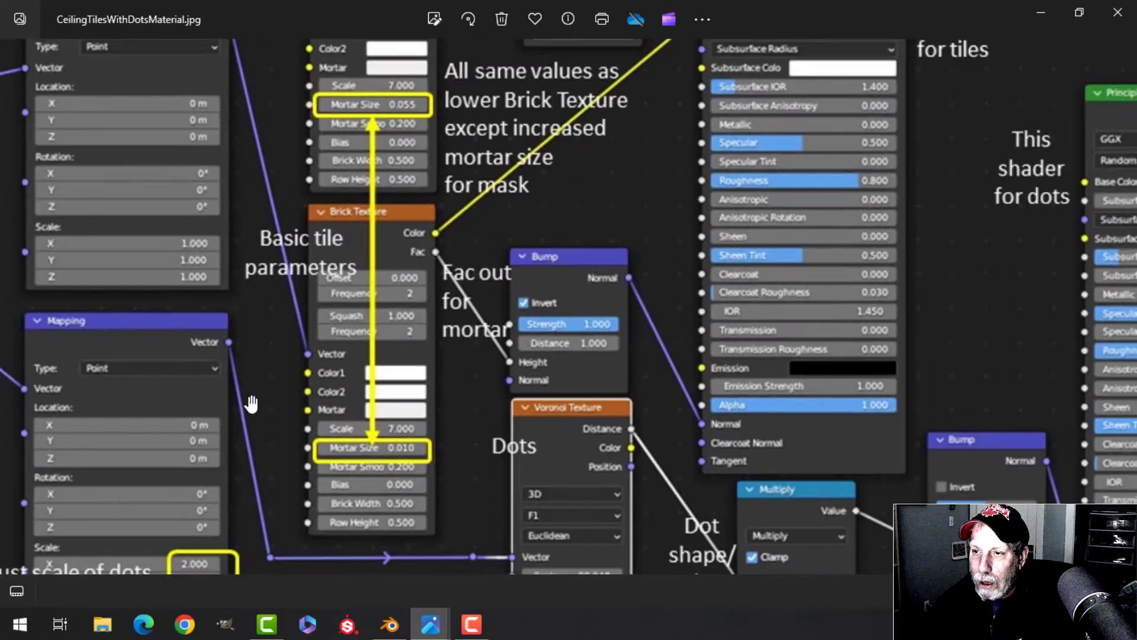
{"action": "scroll", "coordinate": [299, 386], "scroll_direction": "up", "scroll_amount": 3}
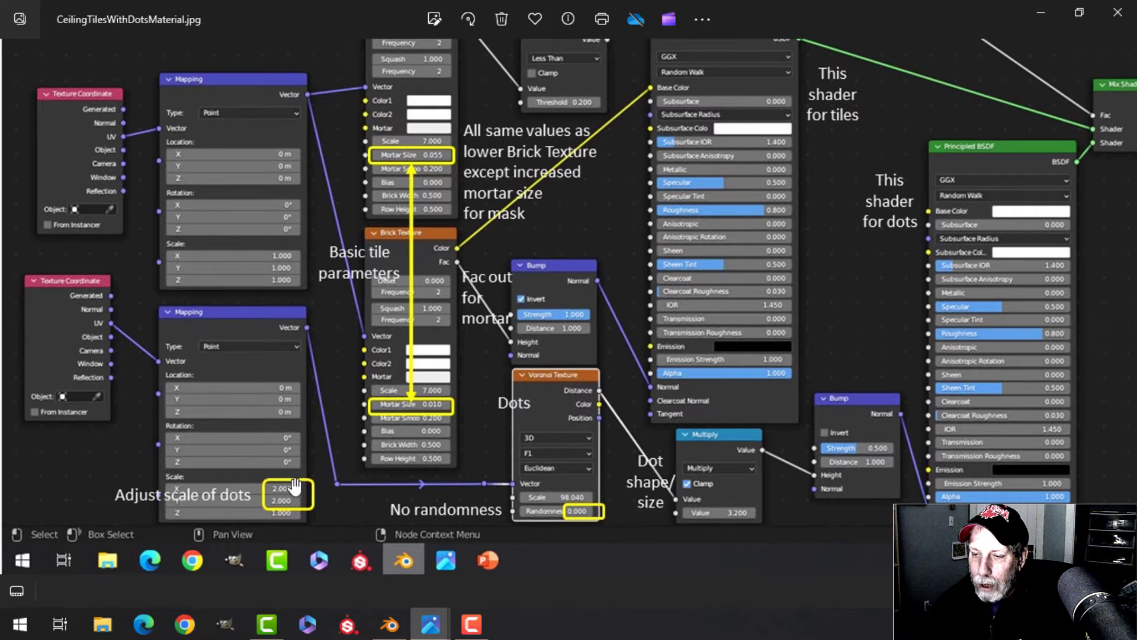
Step: Examine the Voronoi Texture and Multiply nodes that form the dots in the reference image, and return to Blender
{"action": "scroll", "coordinate": [283, 488], "scroll_direction": "up", "scroll_amount": 2}
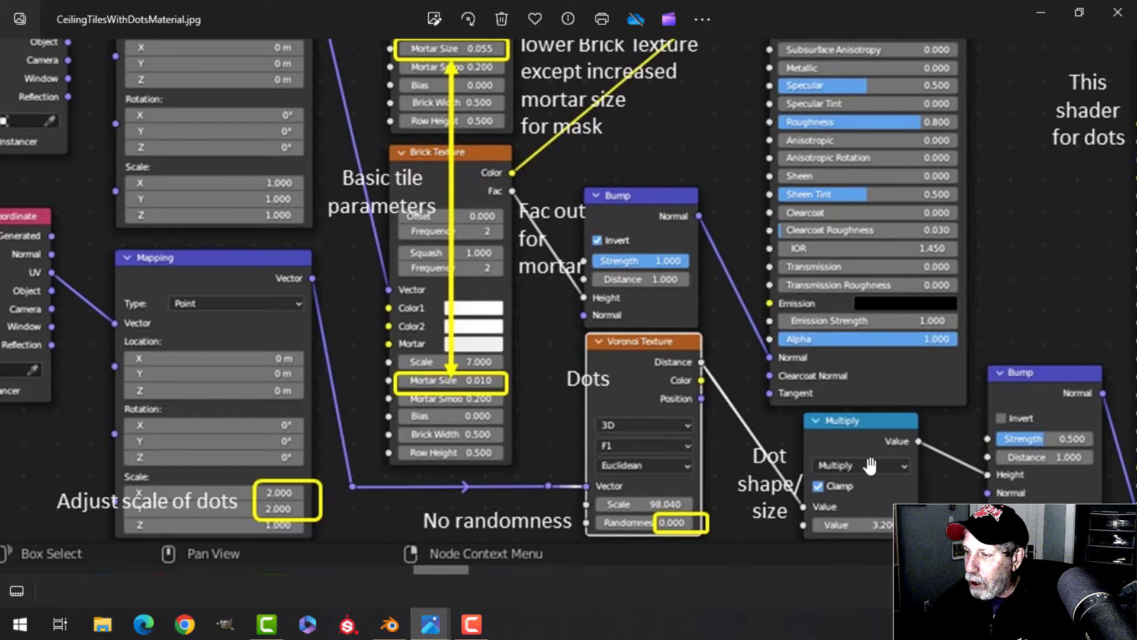
{"action": "scroll", "coordinate": [1049, 455], "scroll_direction": "down", "scroll_amount": 3}
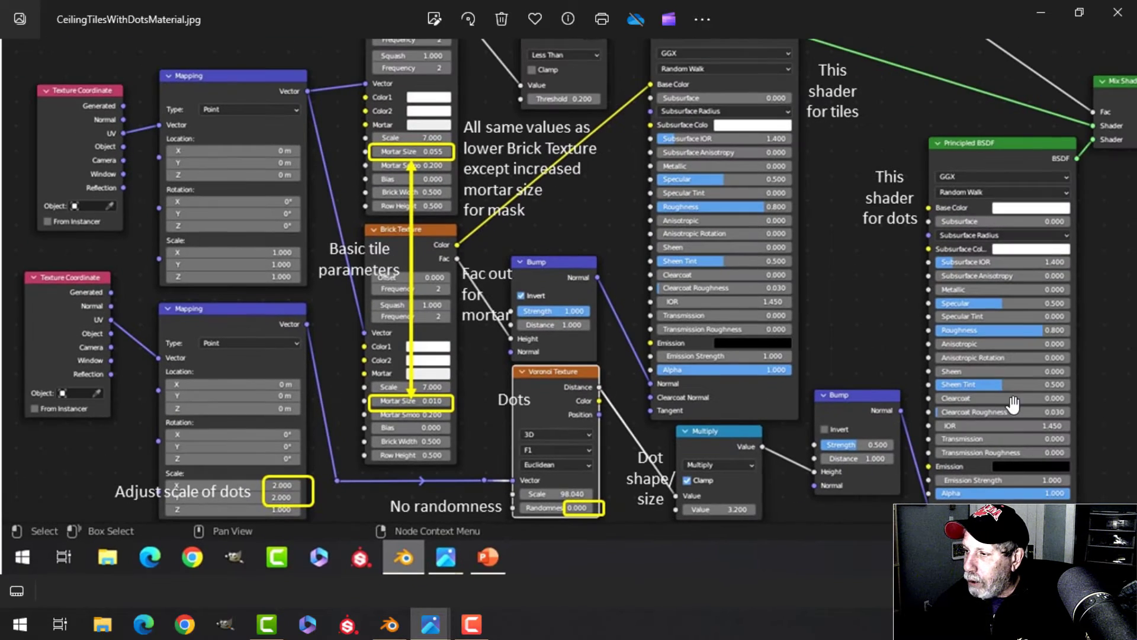
{"action": "left_click", "coordinate": [389, 624]}
Step: Move the Material Output node well away from the Principled BSDF to make room, and maximize the node editor
{"action": "scroll", "coordinate": [631, 409], "scroll_direction": "down", "scroll_amount": 1}
{"action": "middle_click_drag", "start_coordinate": [737, 458], "coordinate": [688, 470]}
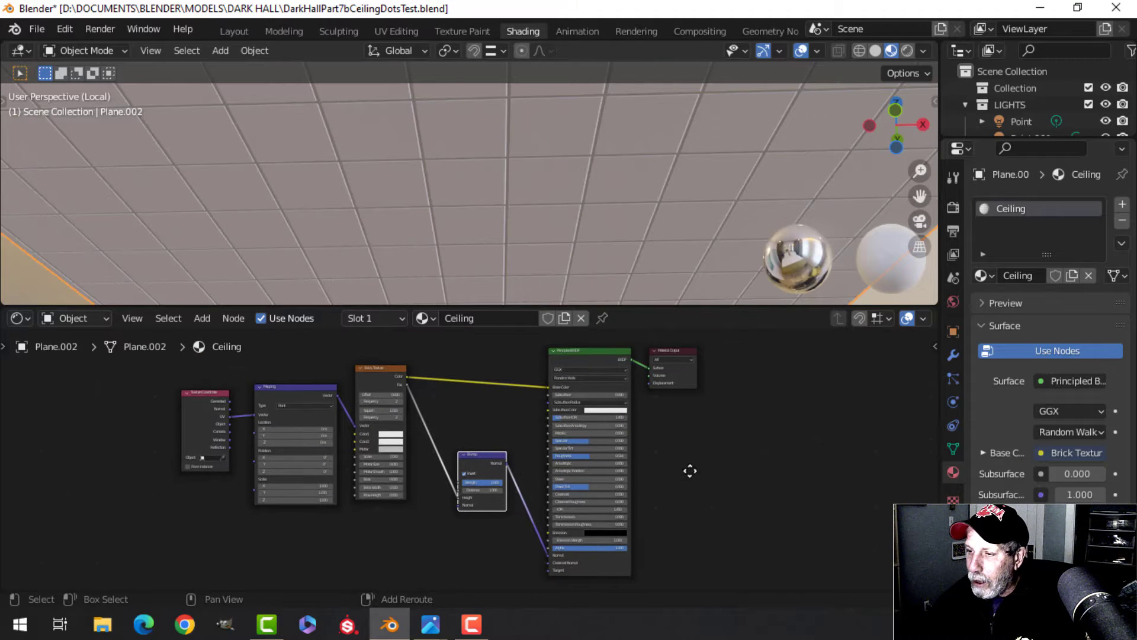
{"action": "left_click_drag", "start_coordinate": [693, 352], "coordinate": [880, 354]}
{"action": "middle_click_drag", "start_coordinate": [739, 428], "coordinate": [702, 410]}
{"action": "key", "text": "ctrl+space"}
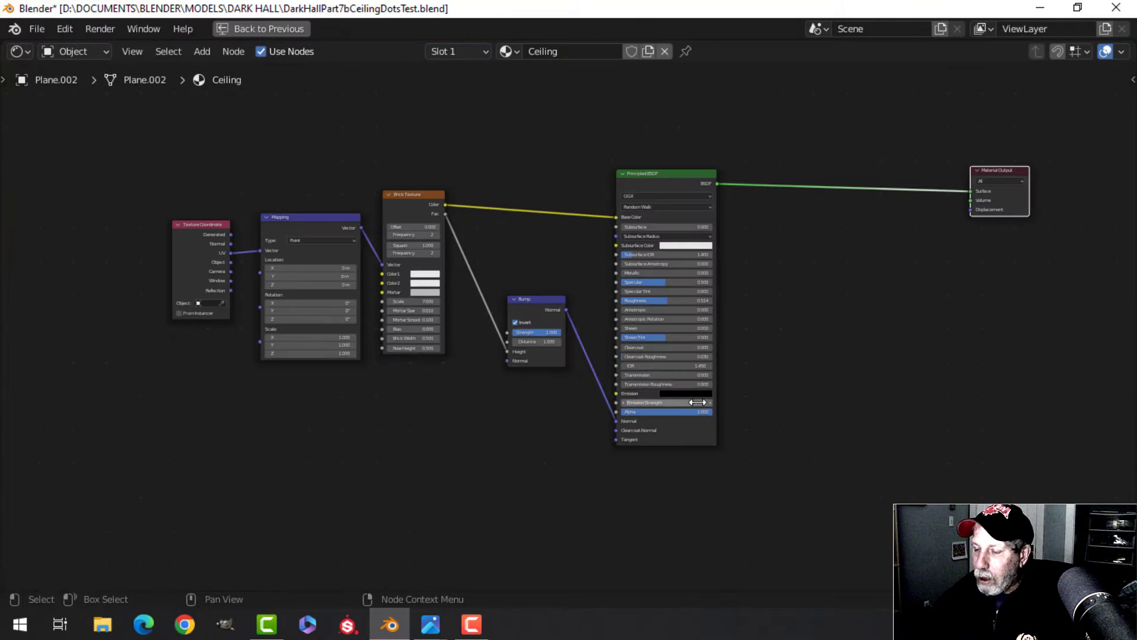
Step: Set the Principled BSDF's Roughness to 0.8
{"action": "scroll", "coordinate": [607, 383], "scroll_direction": "up", "scroll_amount": 3}
{"action": "middle_click_drag", "start_coordinate": [552, 359], "coordinate": [420, 373]}
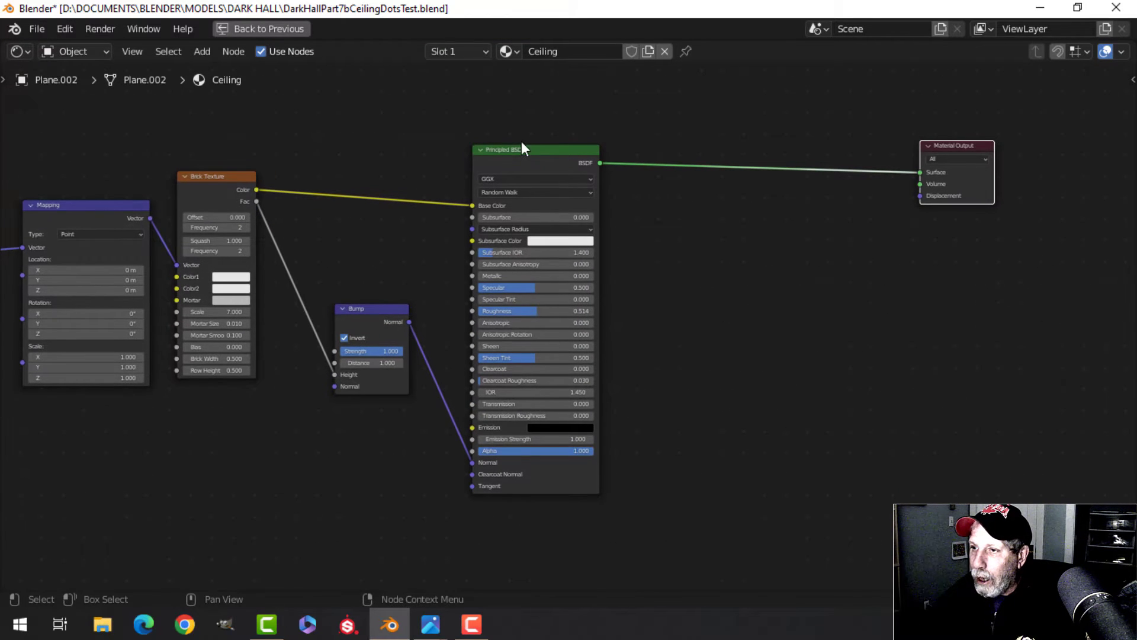
{"action": "scroll", "coordinate": [606, 318], "scroll_direction": "up", "scroll_amount": 3}
{"action": "left_click", "coordinate": [542, 304]}
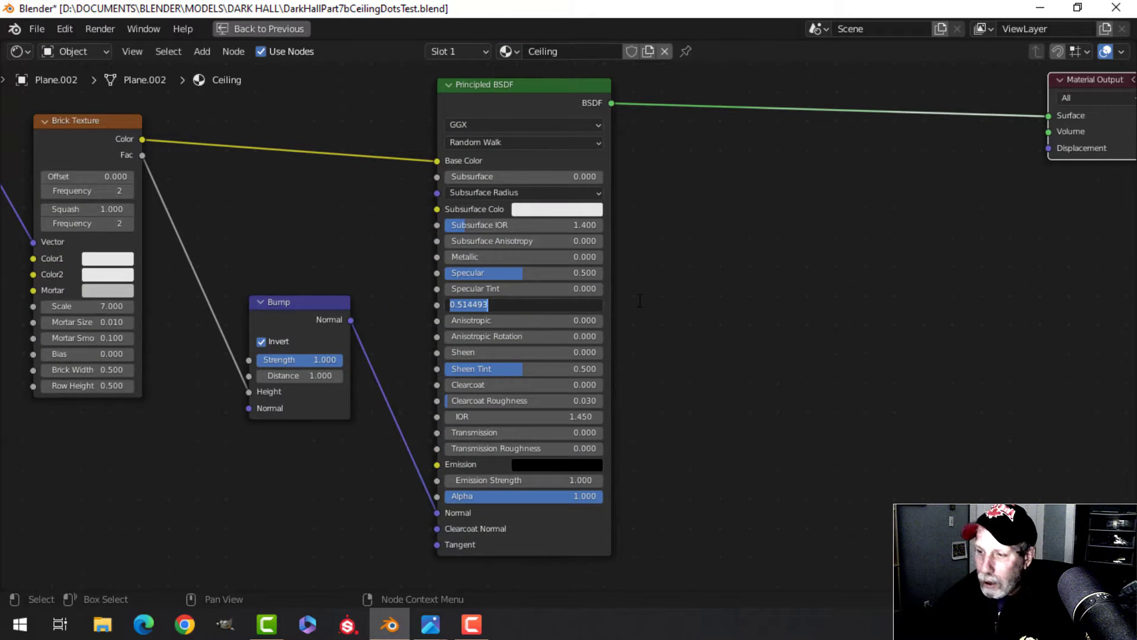
{"action": "type", "text": ".8"}
{"action": "key", "text": "Return"}
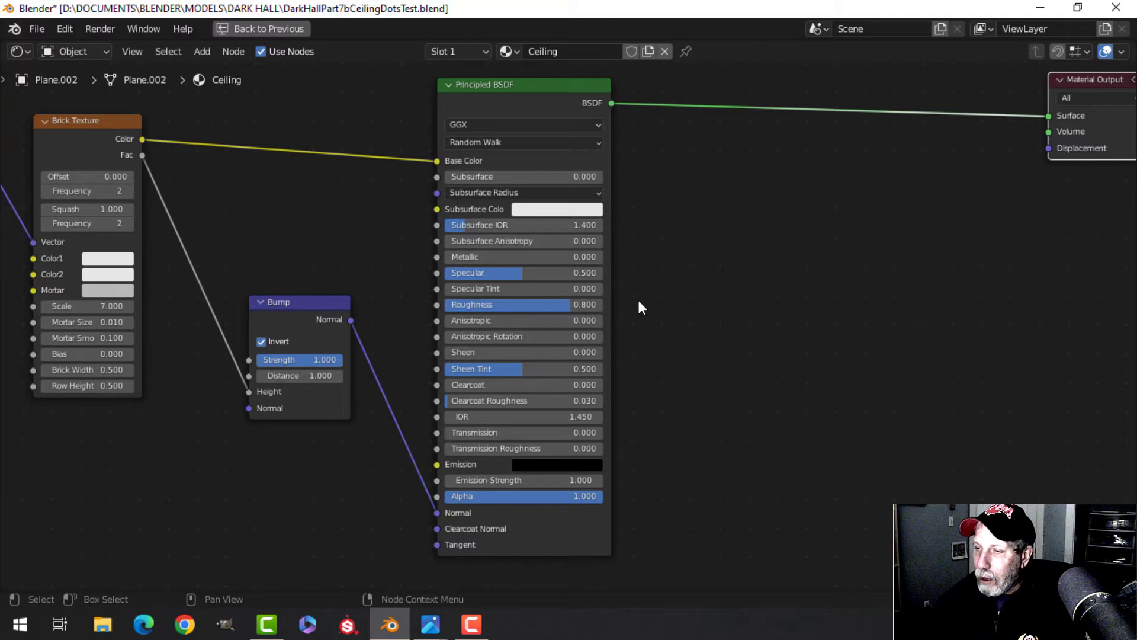
Step: Duplicate the Principled BSDF, place the copy lower beyond the original, and move the Material Output farther away
{"action": "left_click", "coordinate": [492, 86]}
{"action": "key", "text": "shift+d"}
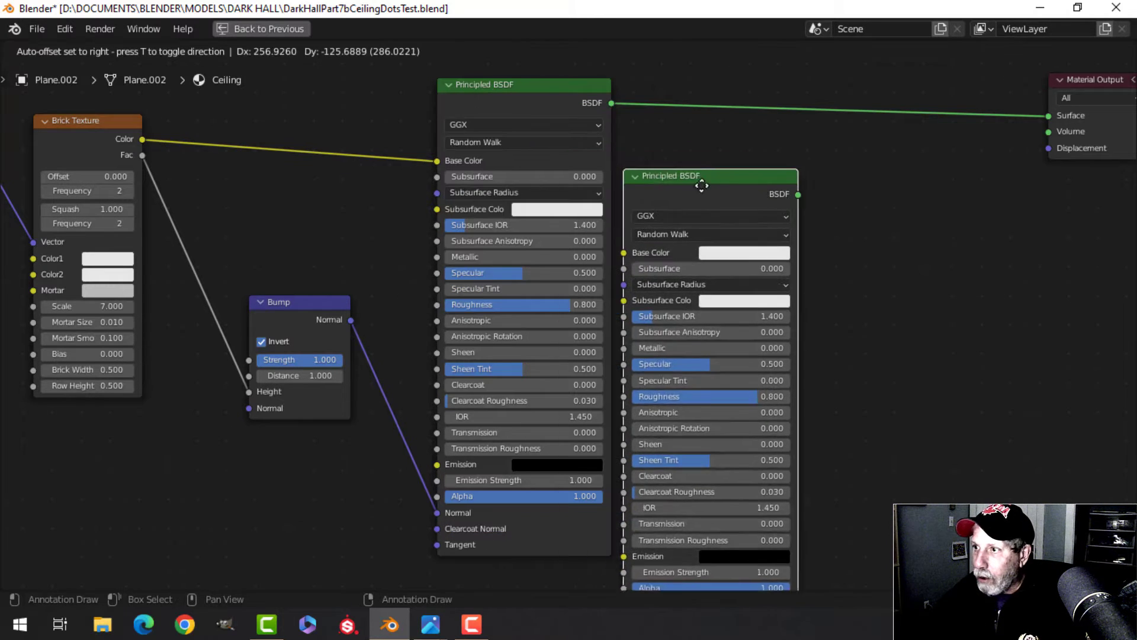
{"action": "left_click", "coordinate": [799, 179]}
{"action": "middle_click_drag", "start_coordinate": [994, 206], "coordinate": [612, 249]}
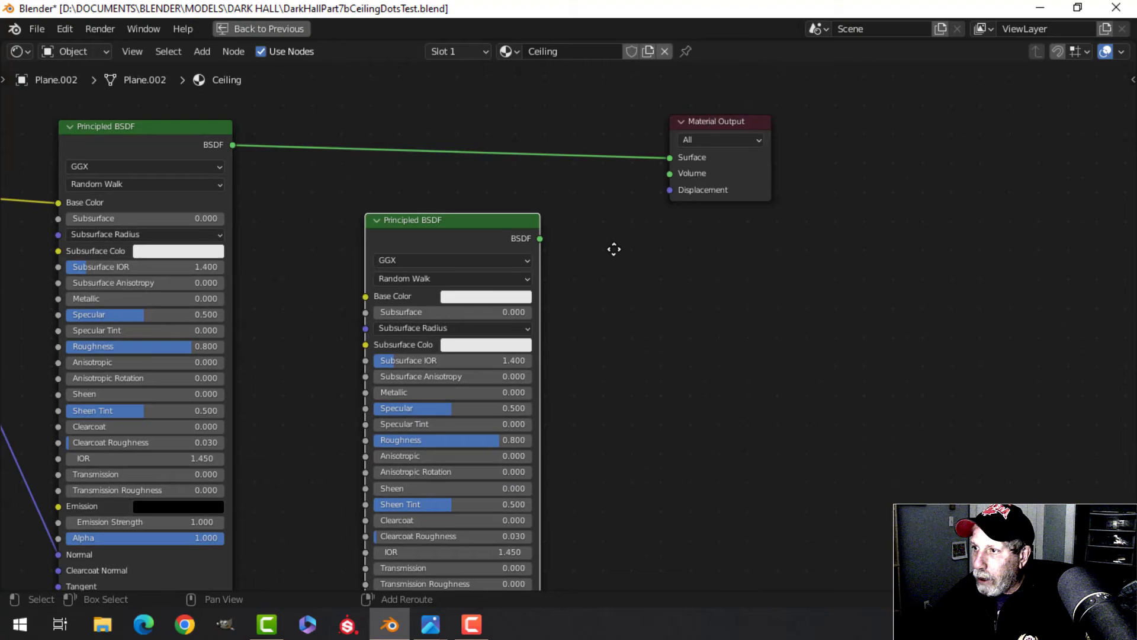
{"action": "left_click_drag", "start_coordinate": [753, 123], "coordinate": [917, 108]}
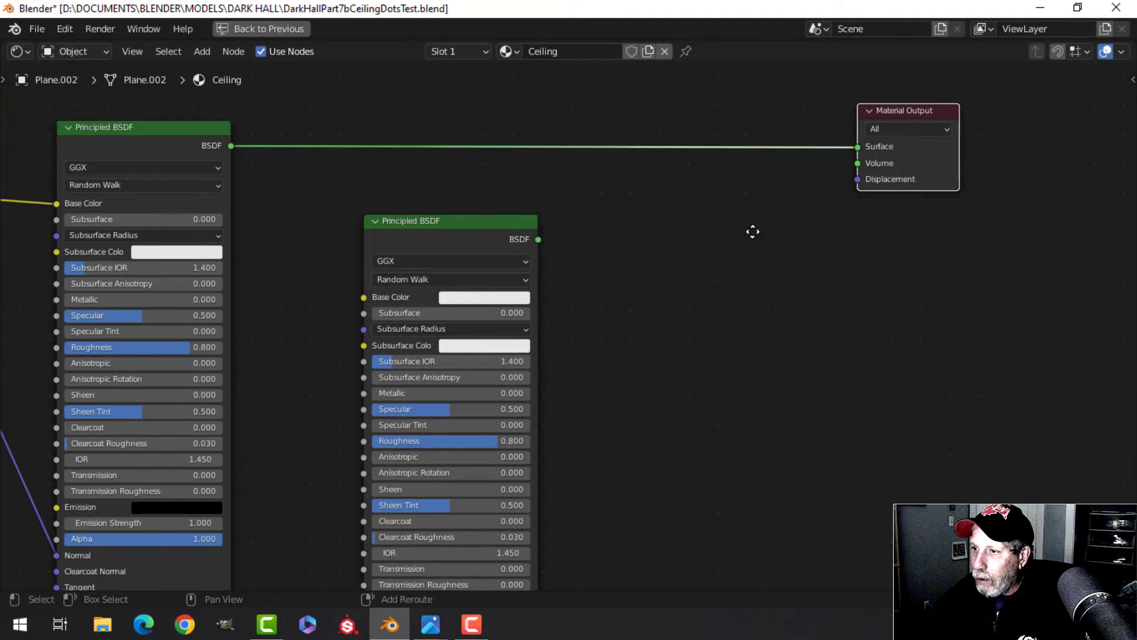
Step: Add a Mix Shader and insert it on the link between the original Principled BSDF and the Material Output
{"action": "middle_click_drag", "start_coordinate": [752, 231], "coordinate": [703, 267]}
{"action": "key", "text": "shift+a"}
{"action": "mouse_move", "coordinate": [702, 266]}
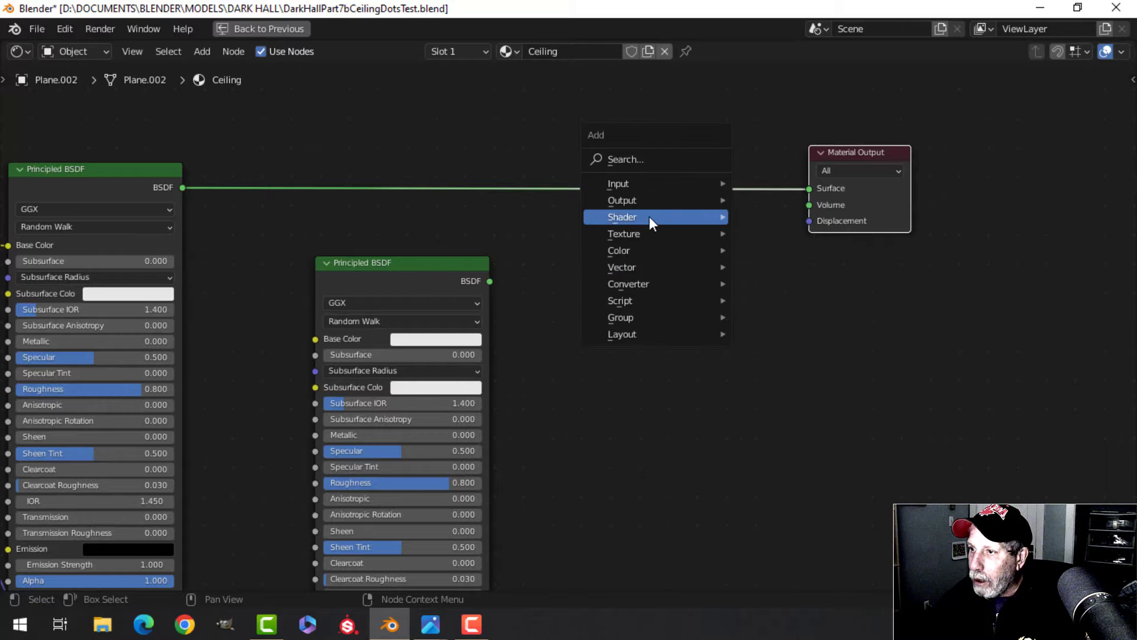
{"action": "mouse_move", "coordinate": [718, 215]}
{"action": "left_click", "coordinate": [784, 315]}
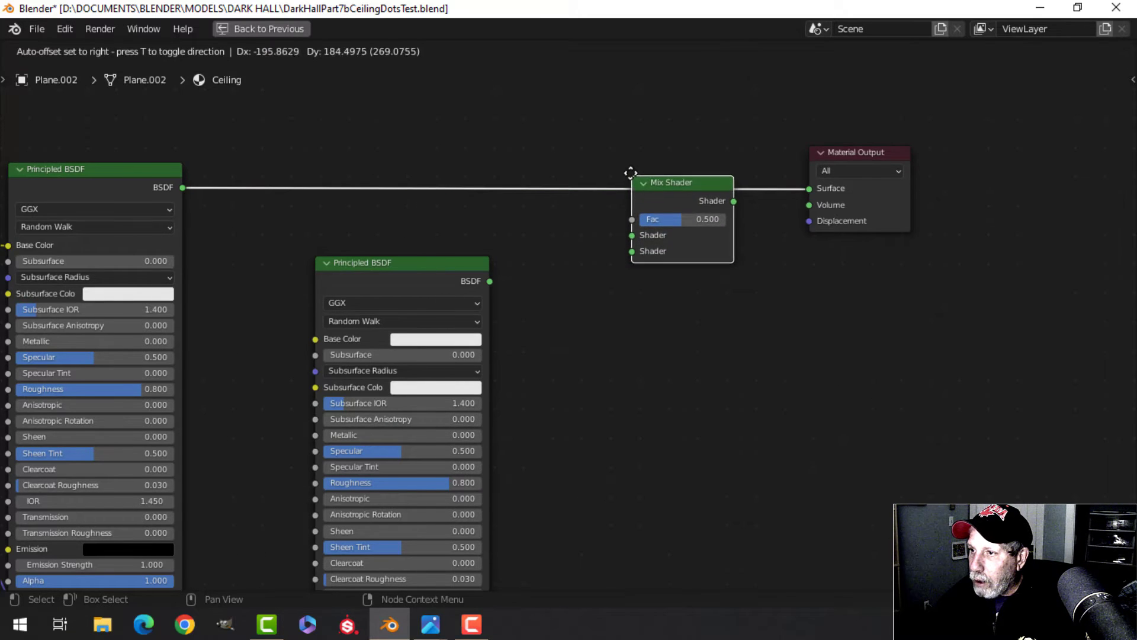
{"action": "left_click", "coordinate": [608, 169]}
Step: Connect the duplicated Principled BSDF to the Mix Shader's second Shader input, and shift the duplicated node lower
{"action": "scroll", "coordinate": [505, 275], "scroll_direction": "up", "scroll_amount": 2}
{"action": "left_click_drag", "start_coordinate": [470, 269], "coordinate": [647, 224]}
{"action": "scroll", "coordinate": [649, 223], "scroll_direction": "down", "scroll_amount": 3}
{"action": "middle_click_drag", "start_coordinate": [618, 403], "coordinate": [741, 310]}
{"action": "left_click_drag", "start_coordinate": [602, 199], "coordinate": [591, 263]}
{"action": "middle_click_drag", "start_coordinate": [662, 341], "coordinate": [703, 285], "text": "shift"}
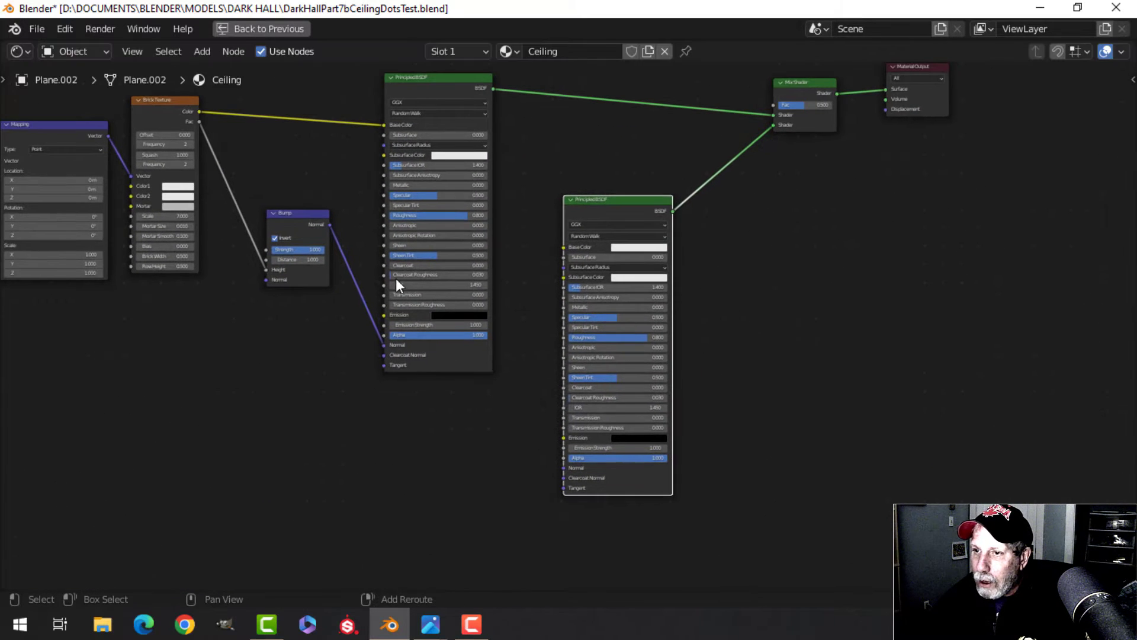
Step: Duplicate the Bump node, place the copy below the tile shader, and turn off its Invert option
{"action": "left_click", "coordinate": [315, 218]}
{"action": "key", "text": "shift+d"}
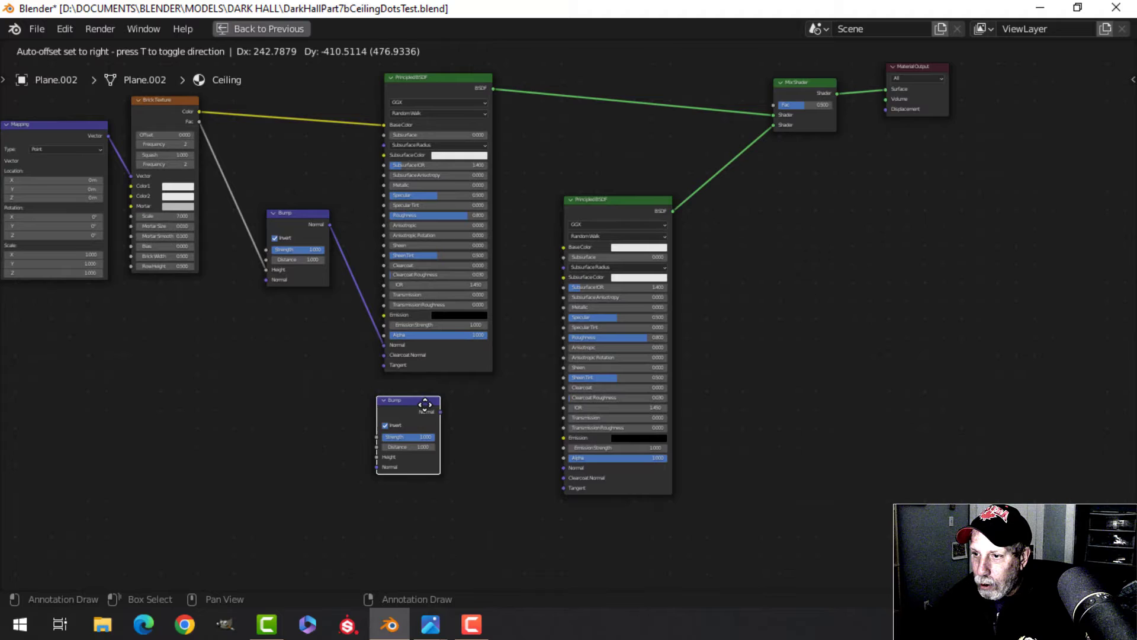
{"action": "left_click", "coordinate": [427, 421]}
{"action": "scroll", "coordinate": [450, 414], "scroll_direction": "up", "scroll_amount": 4}
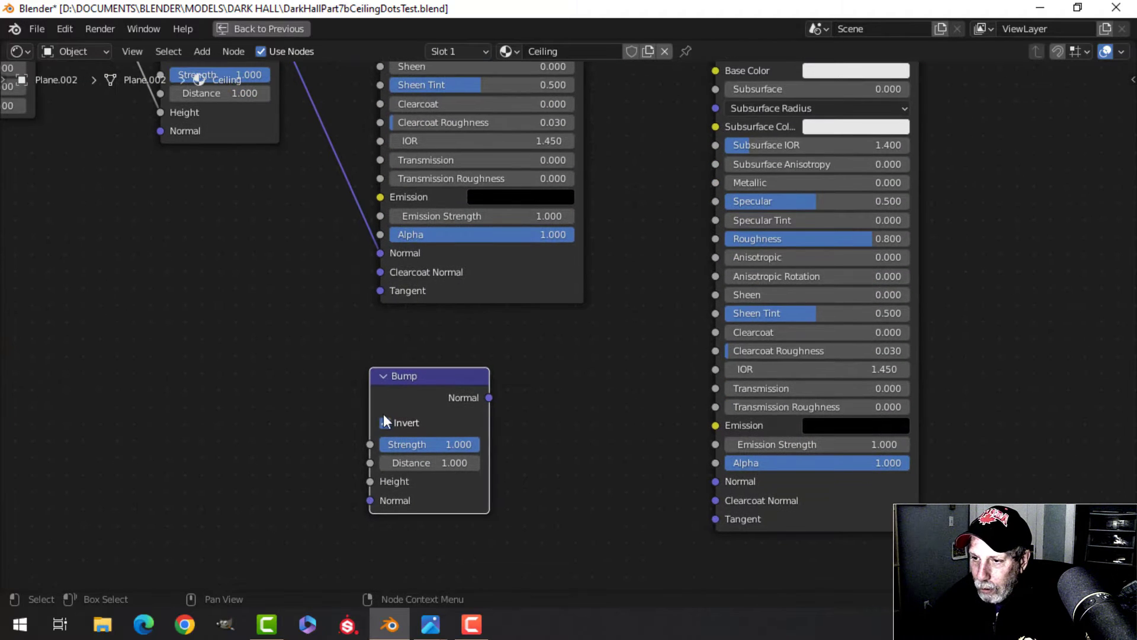
{"action": "left_click", "coordinate": [385, 420]}
{"action": "scroll", "coordinate": [533, 435], "scroll_direction": "down", "scroll_amount": 1}
{"action": "middle_click_drag", "start_coordinate": [542, 436], "coordinate": [528, 368]}
{"action": "scroll", "coordinate": [527, 376], "scroll_direction": "up", "scroll_amount": 1}
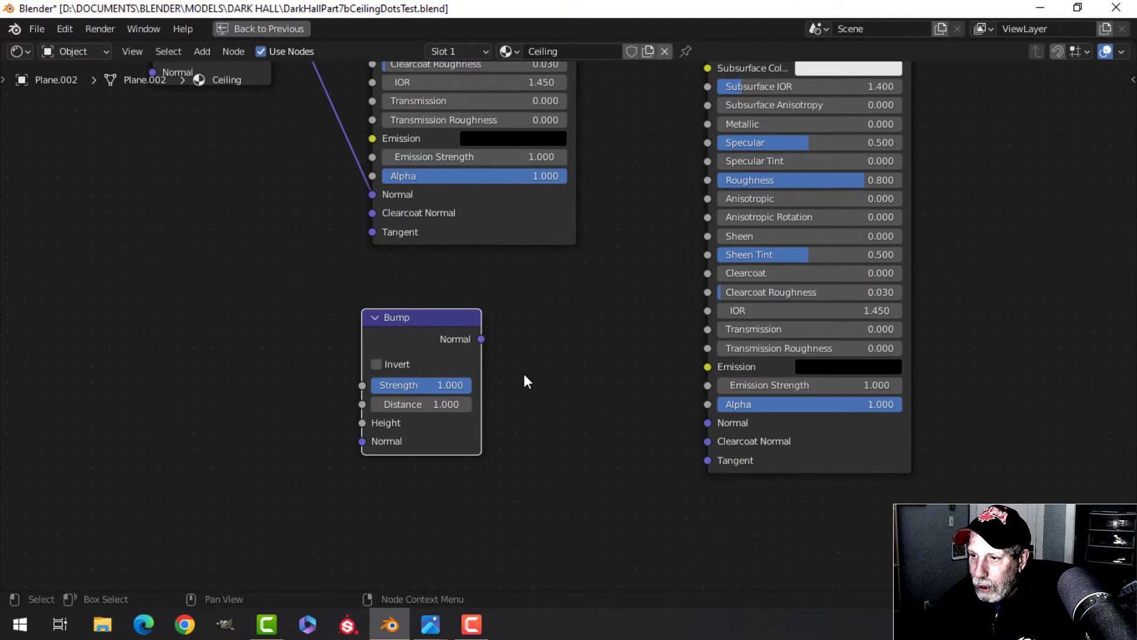
Step: Connect the duplicated Bump's Normal output to the second Principled BSDF's Normal input, and move the Bump closer to it
{"action": "left_click_drag", "start_coordinate": [480, 338], "coordinate": [706, 422]}
{"action": "left_click_drag", "start_coordinate": [446, 322], "coordinate": [545, 327]}
{"action": "scroll", "coordinate": [322, 366], "scroll_direction": "down", "scroll_amount": 6}
{"action": "middle_click_drag", "start_coordinate": [390, 374], "coordinate": [649, 394], "text": "shift"}
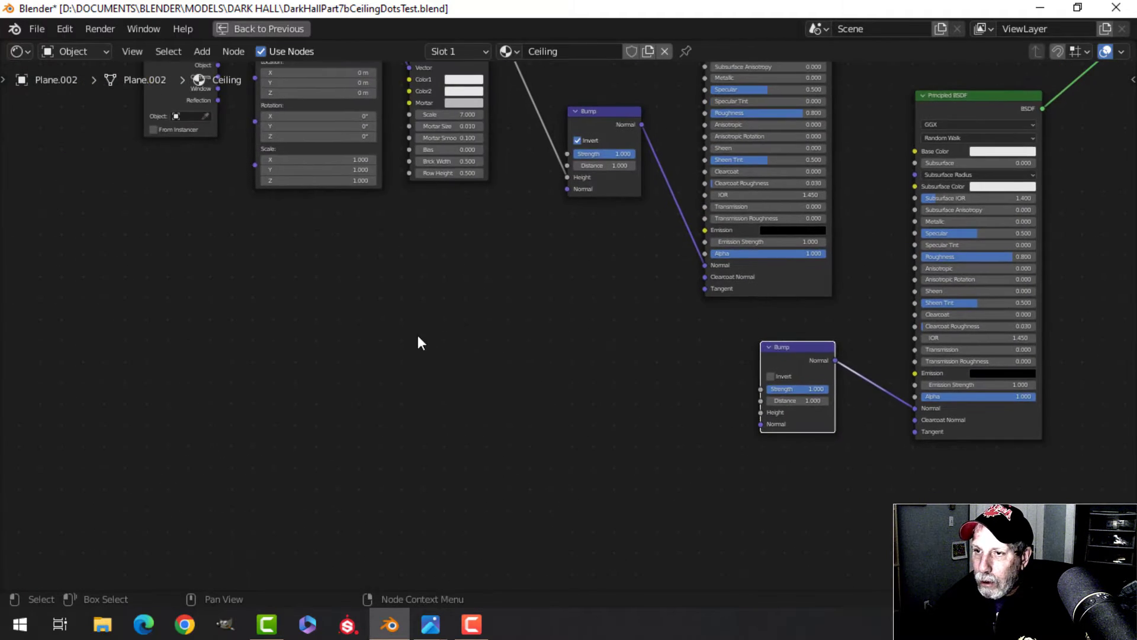
Step: Duplicate the Texture Coordinate and Mapping nodes together and place the copies below the originals
{"action": "middle_click_drag", "start_coordinate": [417, 332], "coordinate": [468, 408]}
{"action": "left_click_drag", "start_coordinate": [164, 117], "coordinate": [368, 102]}
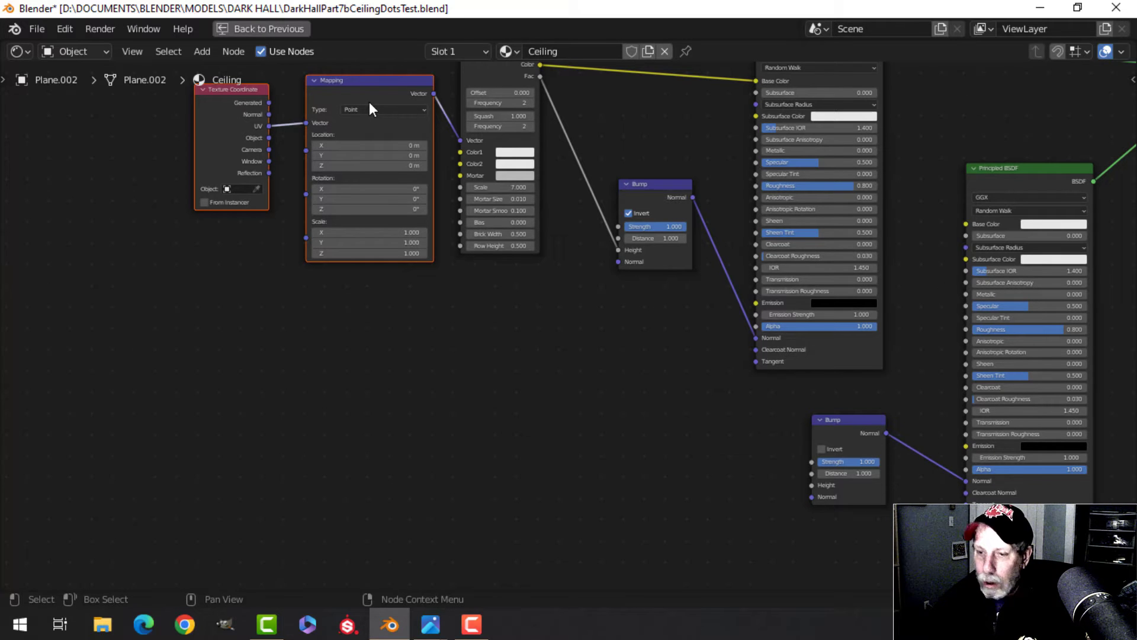
{"action": "key", "text": "shift+d"}
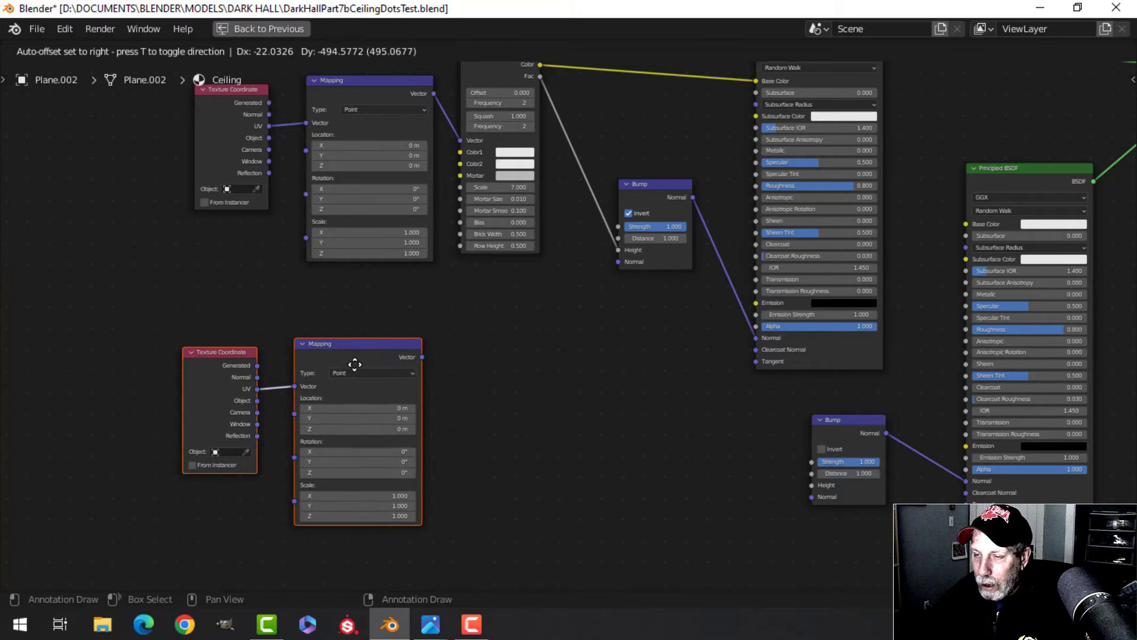
{"action": "left_click", "coordinate": [363, 383]}
{"action": "middle_click_drag", "start_coordinate": [482, 426], "coordinate": [439, 326]}
Step: Add a Voronoi Texture node between the duplicated Mapping node and the second Bump node
{"action": "scroll", "coordinate": [435, 365], "scroll_direction": "up", "scroll_amount": 2}
{"action": "left_click", "coordinate": [445, 366]}
{"action": "key", "text": "shift+a"}
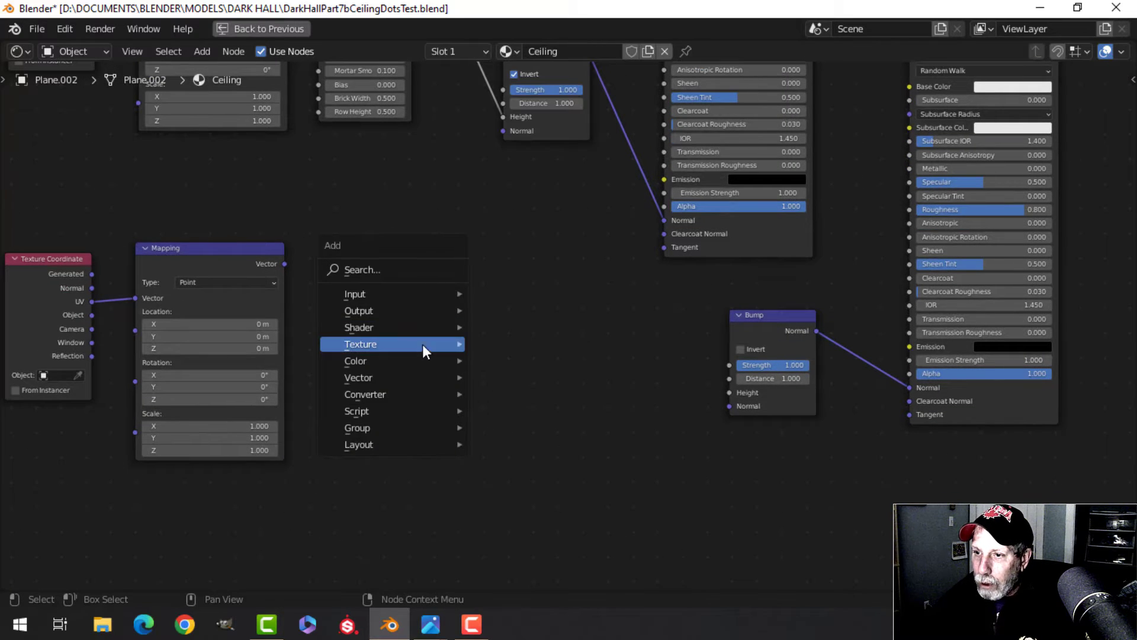
{"action": "mouse_move", "coordinate": [404, 382]}
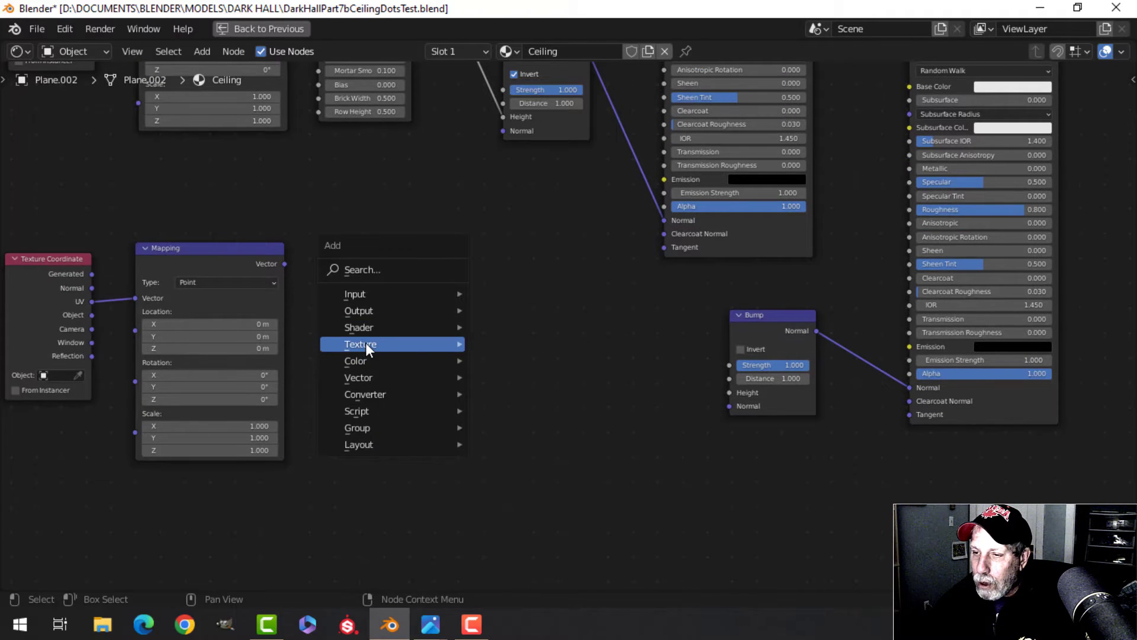
{"action": "mouse_move", "coordinate": [364, 344]}
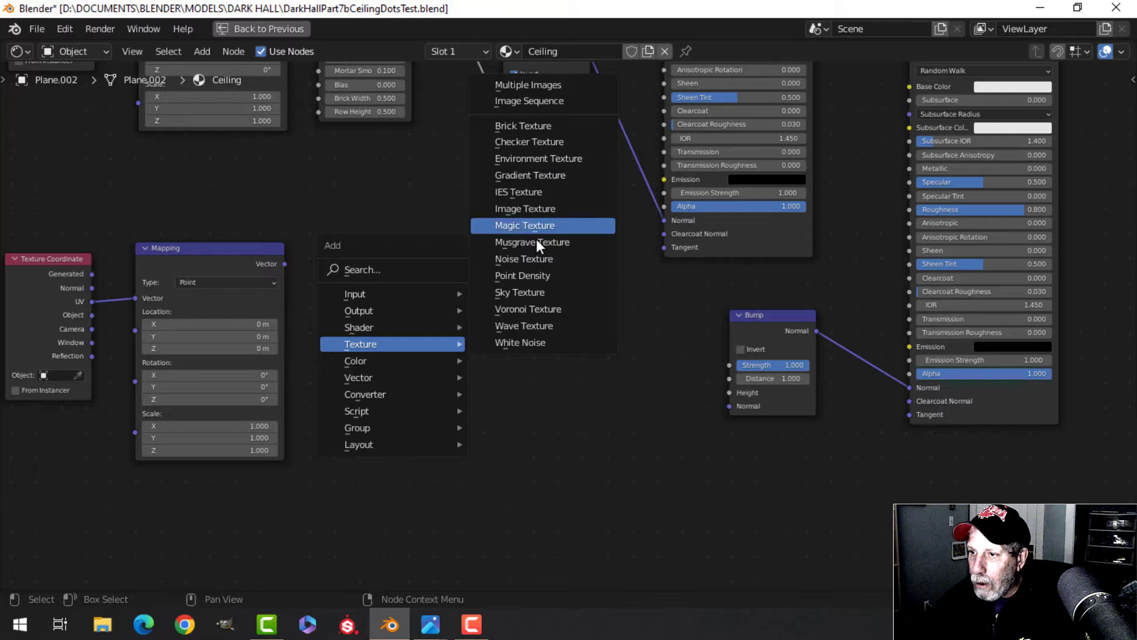
{"action": "left_click", "coordinate": [538, 309]}
{"action": "left_click", "coordinate": [420, 318]}
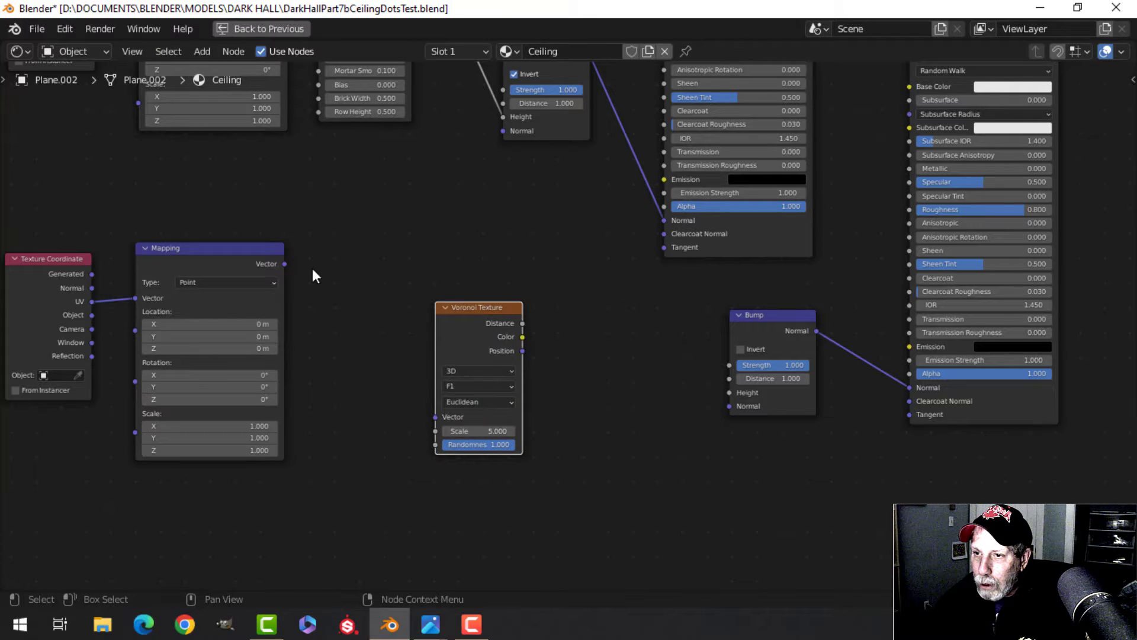
{"action": "left_click_drag", "start_coordinate": [285, 264], "coordinate": [456, 406]}
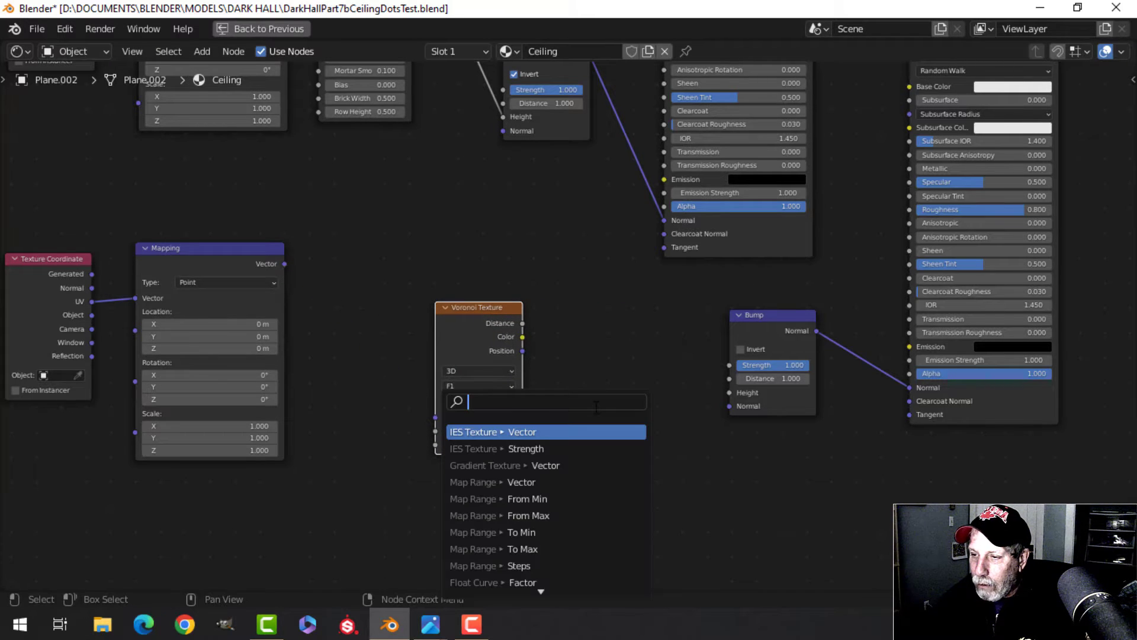
{"action": "left_click", "coordinate": [319, 290]}
{"action": "left_click_drag", "start_coordinate": [287, 264], "coordinate": [433, 412]}
{"action": "key", "text": "Escape"}
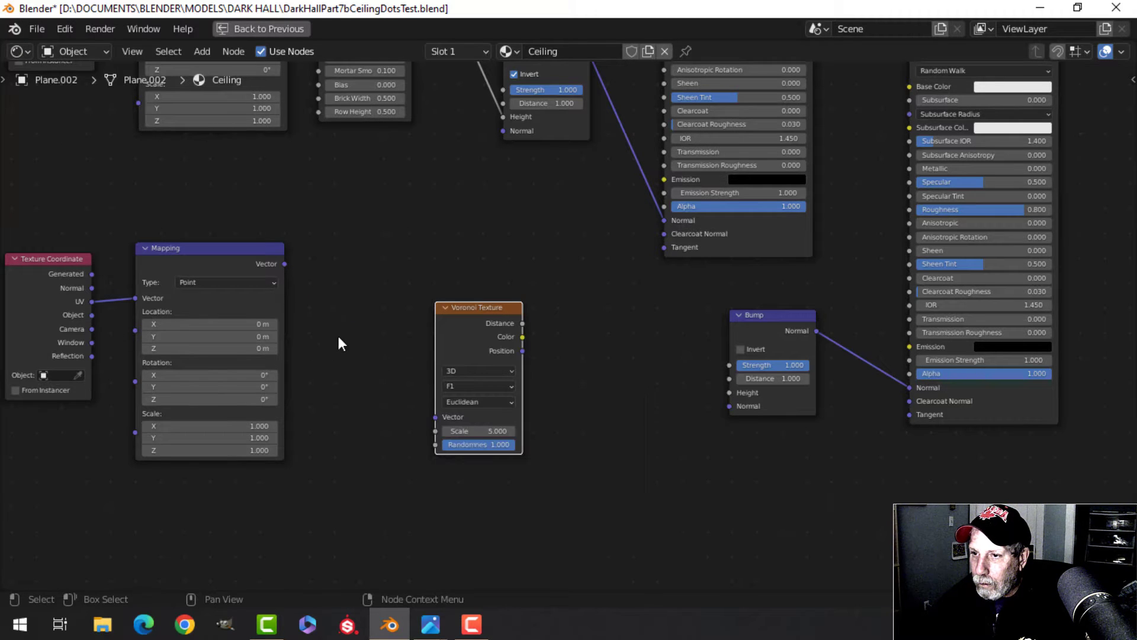
Step: Connect the duplicated Mapping's Vector output to the Voronoi Texture's Vector input, and restore the split workspace layout
{"action": "left_click_drag", "start_coordinate": [286, 264], "coordinate": [437, 416]}
{"action": "scroll", "coordinate": [599, 422], "scroll_direction": "up", "scroll_amount": 2}
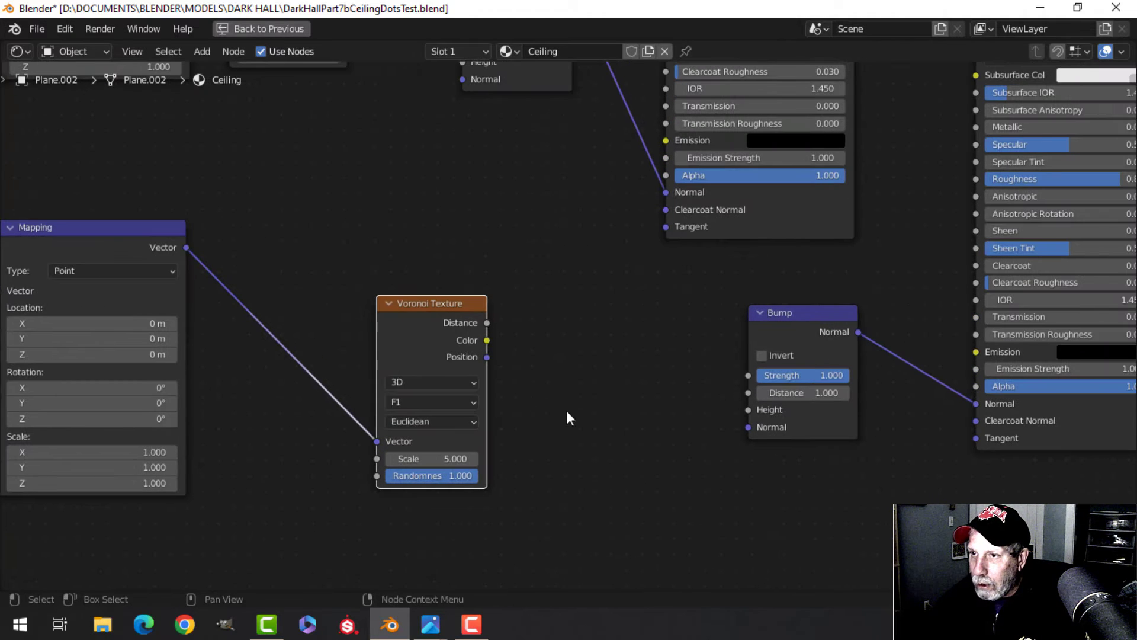
{"action": "key", "text": "ctrl+space"}
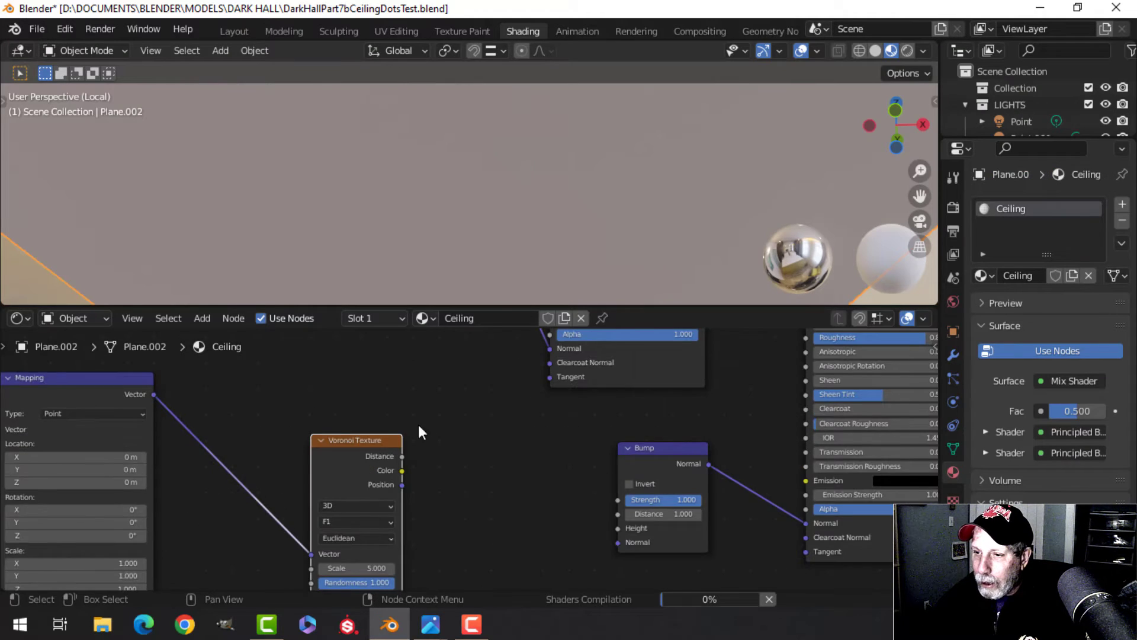
Step: Preview the Voronoi Texture's Distance output on the ceiling plane and angle the 3D view to show the pattern
{"action": "scroll", "coordinate": [495, 471], "scroll_direction": "down", "scroll_amount": 1}
{"action": "middle_click_drag", "start_coordinate": [495, 467], "coordinate": [526, 419]}
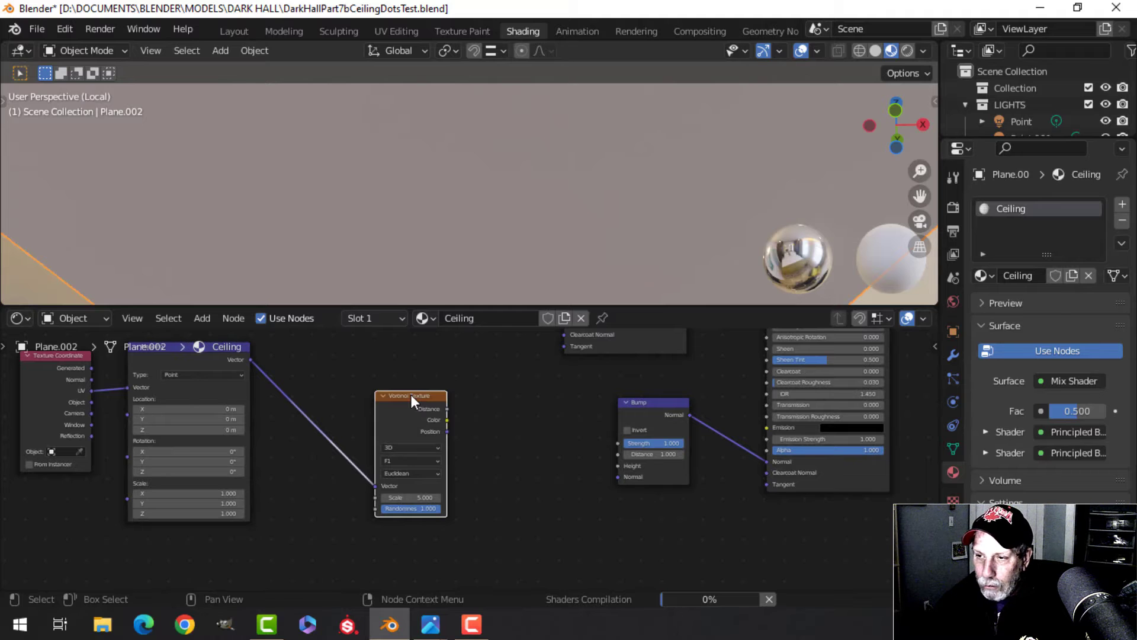
{"action": "left_click", "coordinate": [446, 396], "text": "ctrl+shift"}
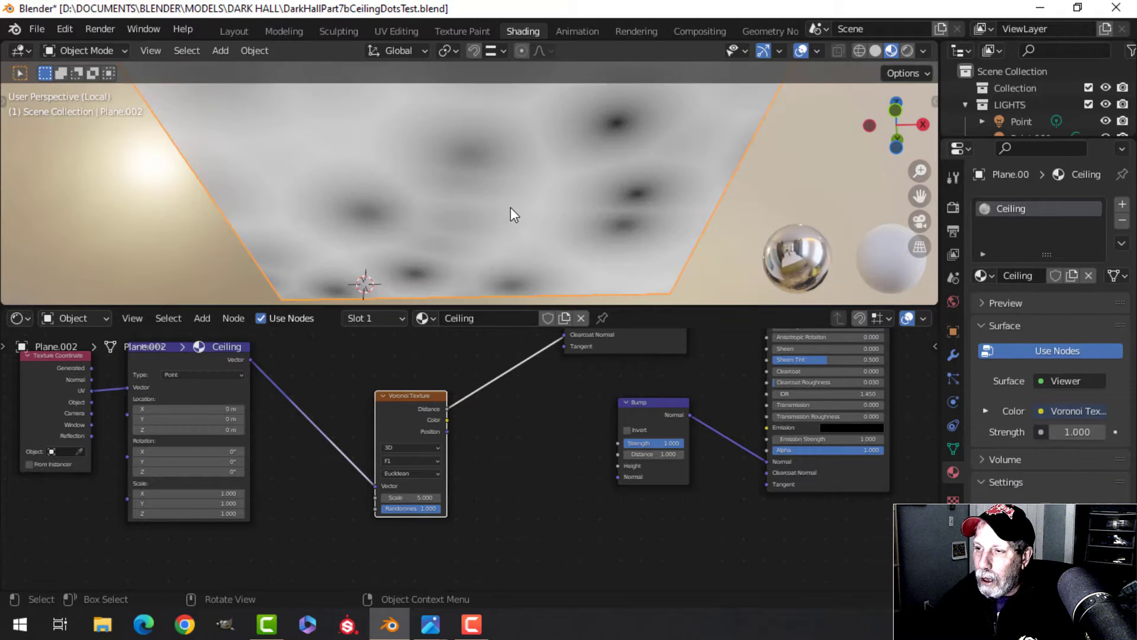
{"action": "scroll", "coordinate": [511, 207], "scroll_direction": "down", "scroll_amount": 2}
{"action": "middle_click_drag", "start_coordinate": [511, 207], "coordinate": [500, 191]}
Step: Set the Voronoi Texture's Randomness to 0
{"action": "scroll", "coordinate": [486, 470], "scroll_direction": "up", "scroll_amount": 5}
{"action": "mouse_move", "coordinate": [486, 470]}
{"action": "middle_mouse_down"}
{"action": "mouse_move", "coordinate": [516, 451]}
{"action": "mouse_move", "coordinate": [503, 483]}
{"action": "middle_mouse_up"}
{"action": "left_click", "coordinate": [441, 478]}
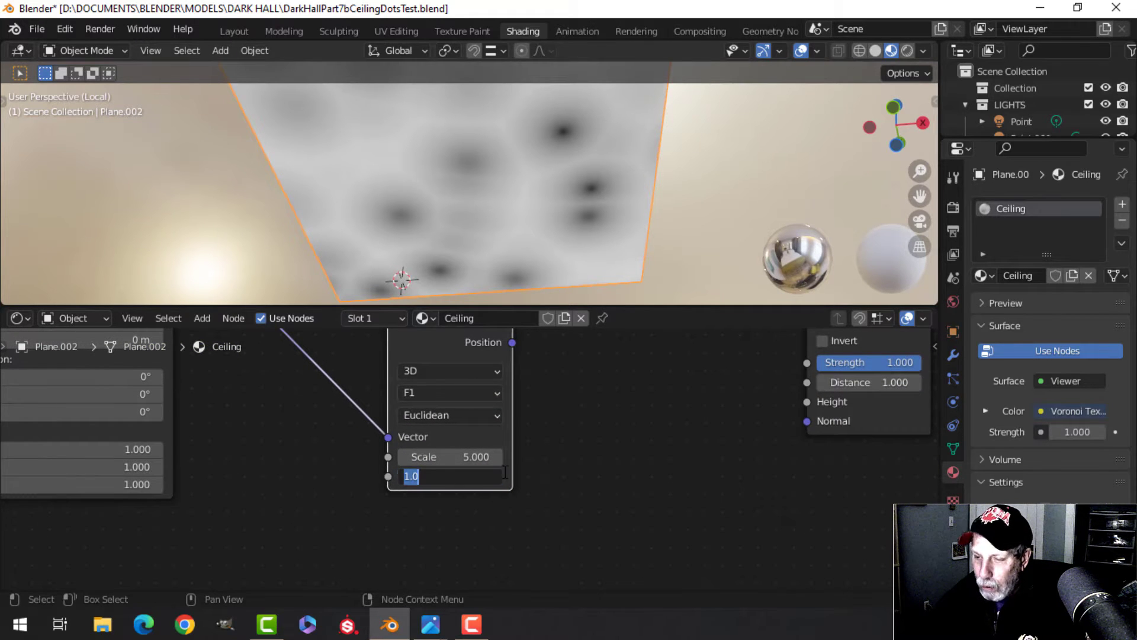
{"action": "type", "text": "0"}
{"action": "key", "text": "Return"}
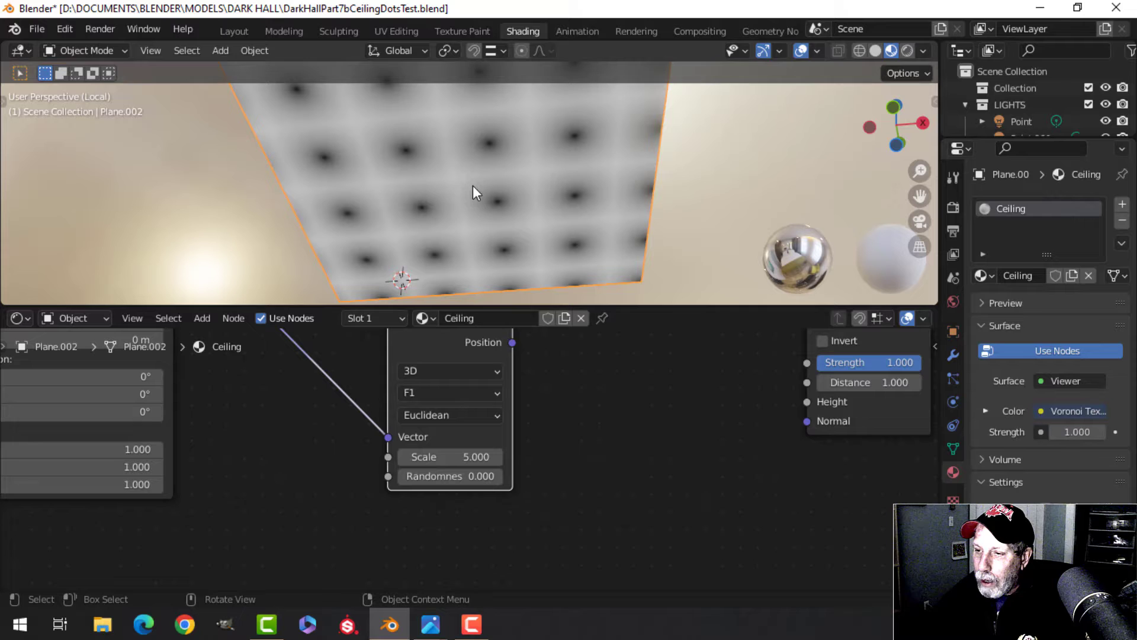
Step: Reopen CeilingTilesWithDotsMaterial.jpg and examine the Voronoi Texture's Scale alongside the second Mapping's dot scale
{"action": "scroll", "coordinate": [532, 454], "scroll_direction": "down", "scroll_amount": 4}
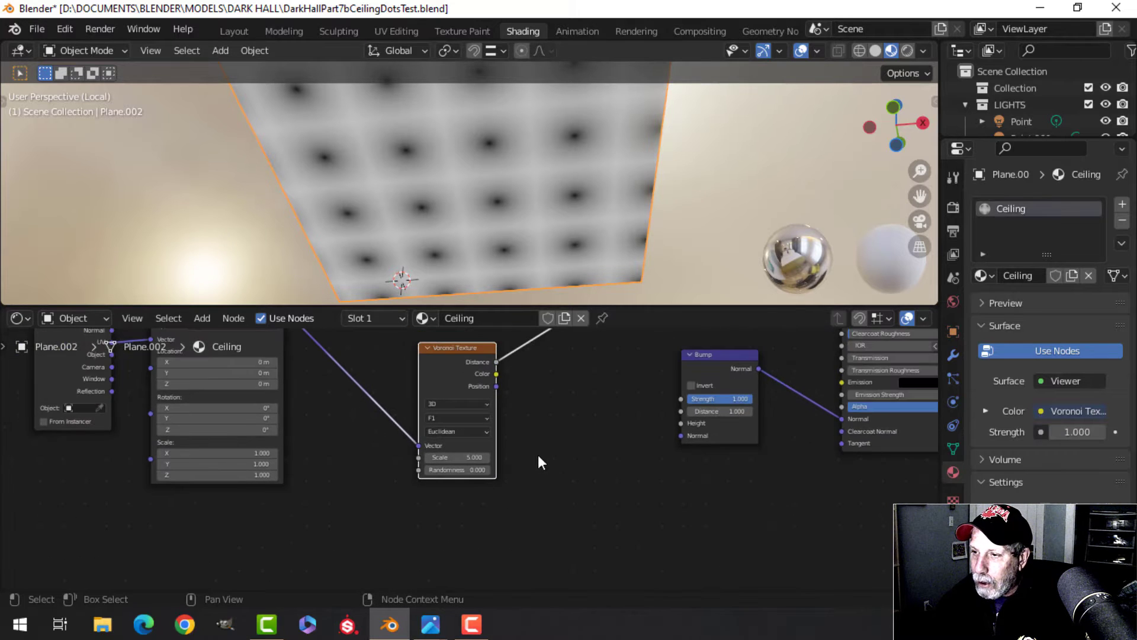
{"action": "middle_click_drag", "start_coordinate": [538, 462], "coordinate": [452, 480]}
{"action": "left_click", "coordinate": [432, 625]}
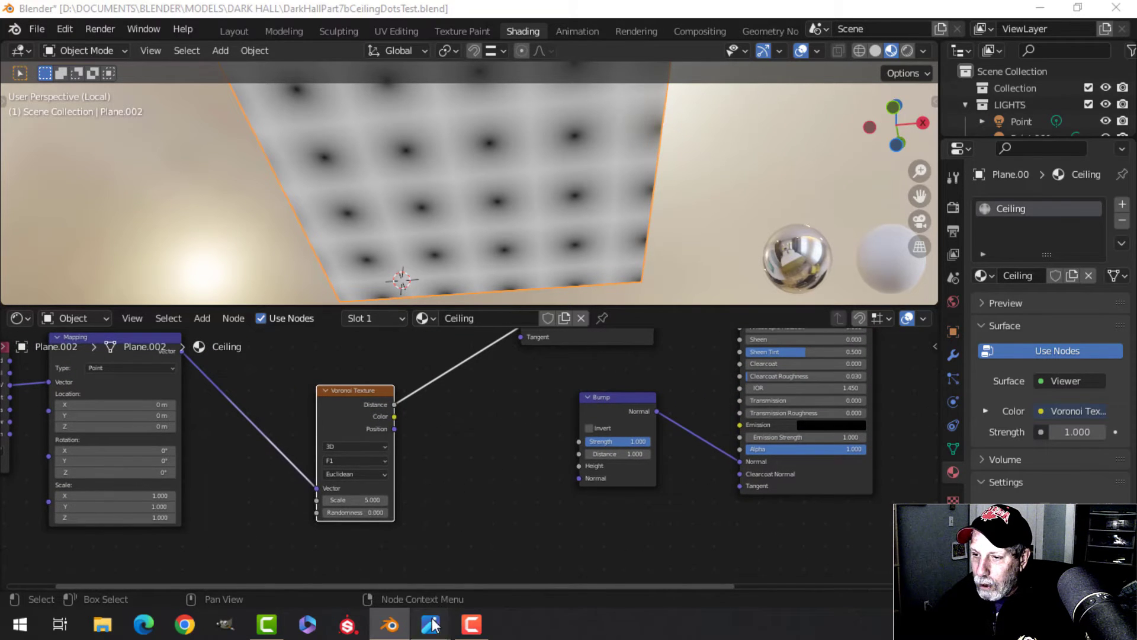
{"action": "left_click", "coordinate": [351, 542]}
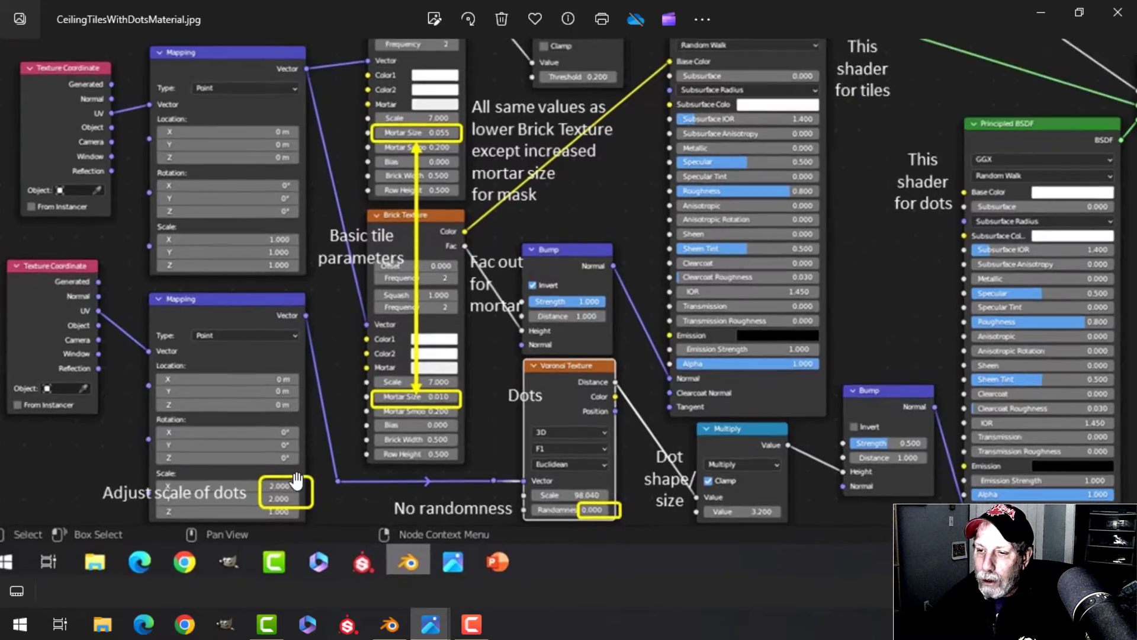
{"action": "scroll", "coordinate": [296, 481], "scroll_direction": "up", "scroll_amount": 2}
{"action": "scroll", "coordinate": [583, 492], "scroll_direction": "up", "scroll_amount": 2}
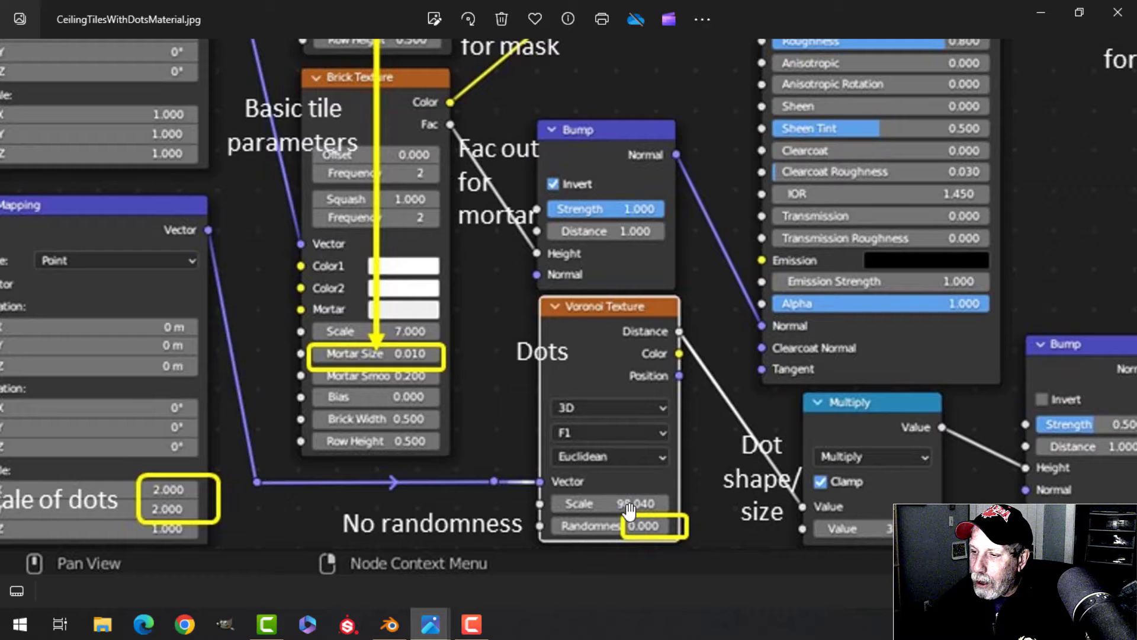
Step: Return to Blender and set the Voronoi Texture's Scale to 98, viewing the denser dot pattern on the ceiling plane
{"action": "left_click", "coordinate": [390, 624]}
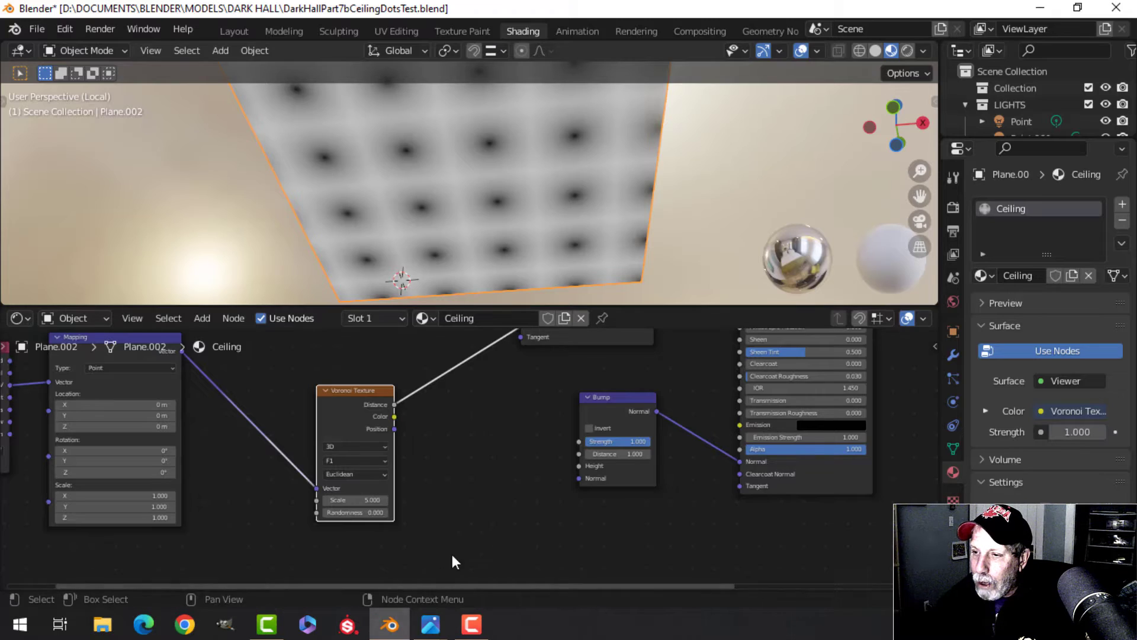
{"action": "scroll", "coordinate": [361, 510], "scroll_direction": "up", "scroll_amount": 1}
{"action": "scroll", "coordinate": [403, 511], "scroll_direction": "up", "scroll_amount": 3}
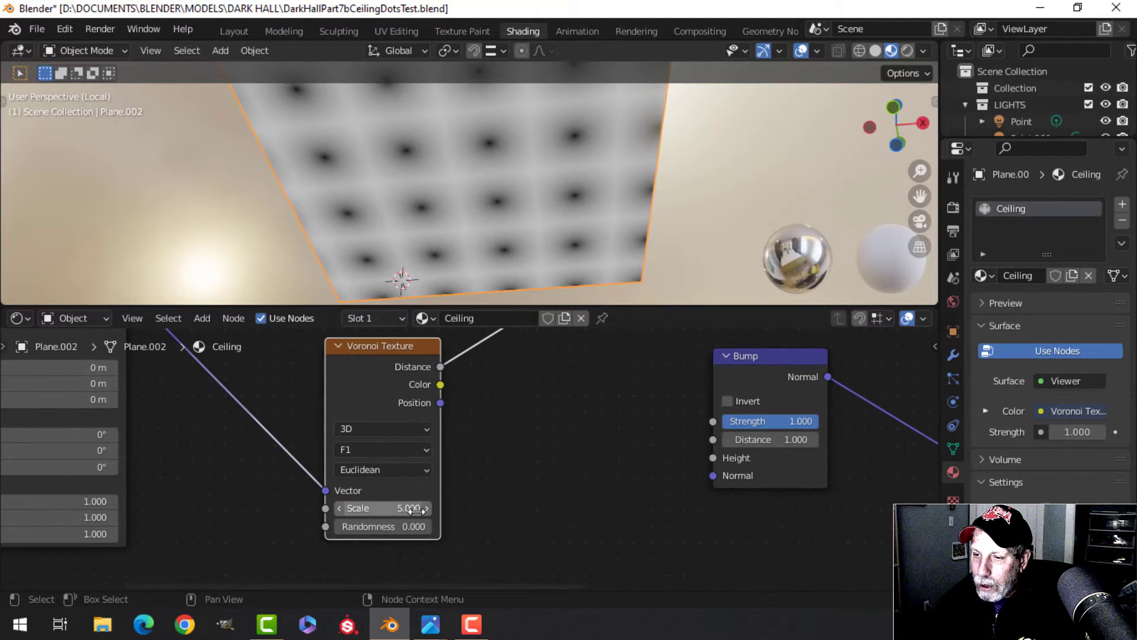
{"action": "left_click", "coordinate": [420, 513]}
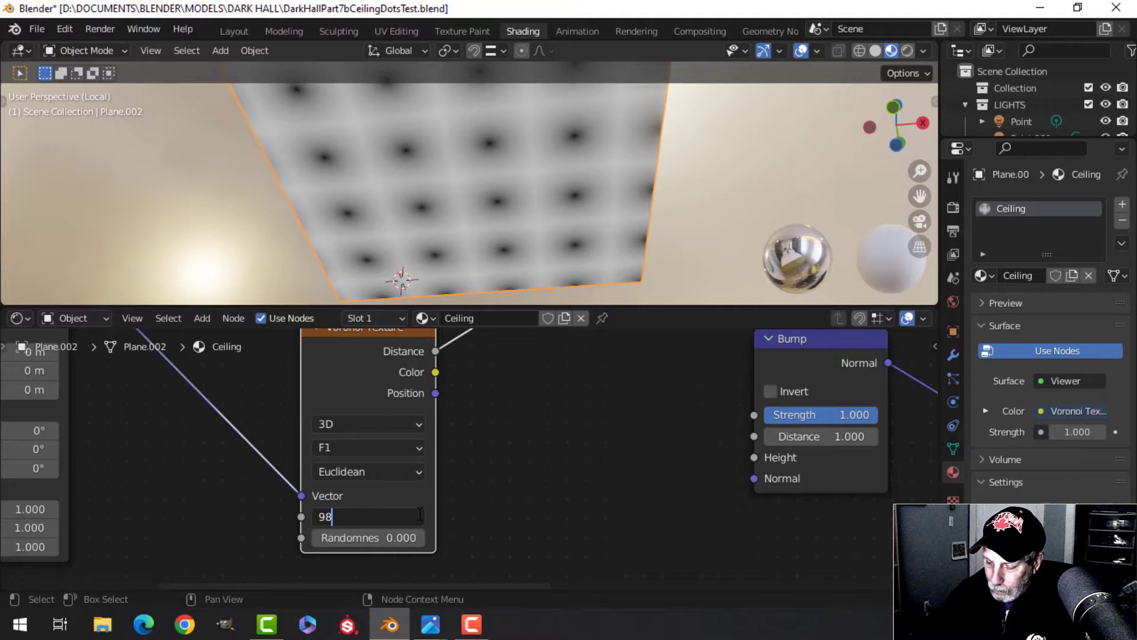
{"action": "key", "text": "Return"}
{"action": "scroll", "coordinate": [460, 223], "scroll_direction": "up", "scroll_amount": 4}
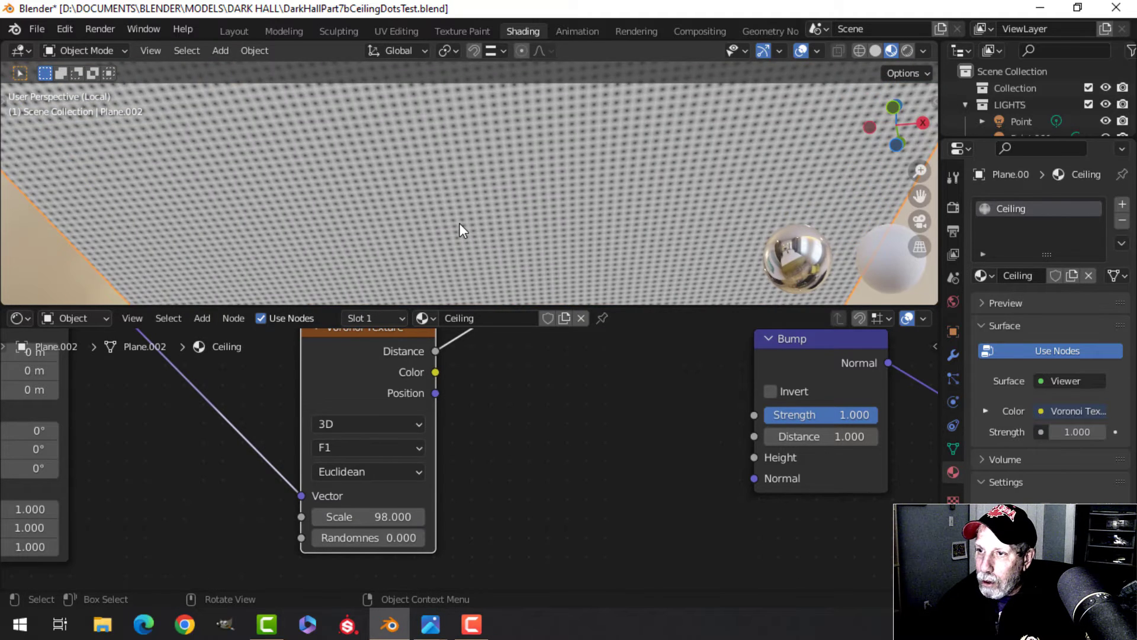
{"action": "middle_click_drag", "start_coordinate": [460, 222], "coordinate": [501, 174]}
{"action": "scroll", "coordinate": [575, 433], "scroll_direction": "down", "scroll_amount": 2}
Step: Move the Voronoi Texture and the second Bump node farther apart to make room between them
{"action": "middle_click_drag", "start_coordinate": [567, 447], "coordinate": [465, 473]}
{"action": "scroll", "coordinate": [480, 454], "scroll_direction": "down", "scroll_amount": 4}
{"action": "left_click_drag", "start_coordinate": [558, 436], "coordinate": [576, 441]}
{"action": "middle_click_drag", "start_coordinate": [464, 472], "coordinate": [448, 473]}
{"action": "left_click_drag", "start_coordinate": [312, 428], "coordinate": [246, 413]}
{"action": "middle_click_drag", "start_coordinate": [452, 460], "coordinate": [418, 471]}
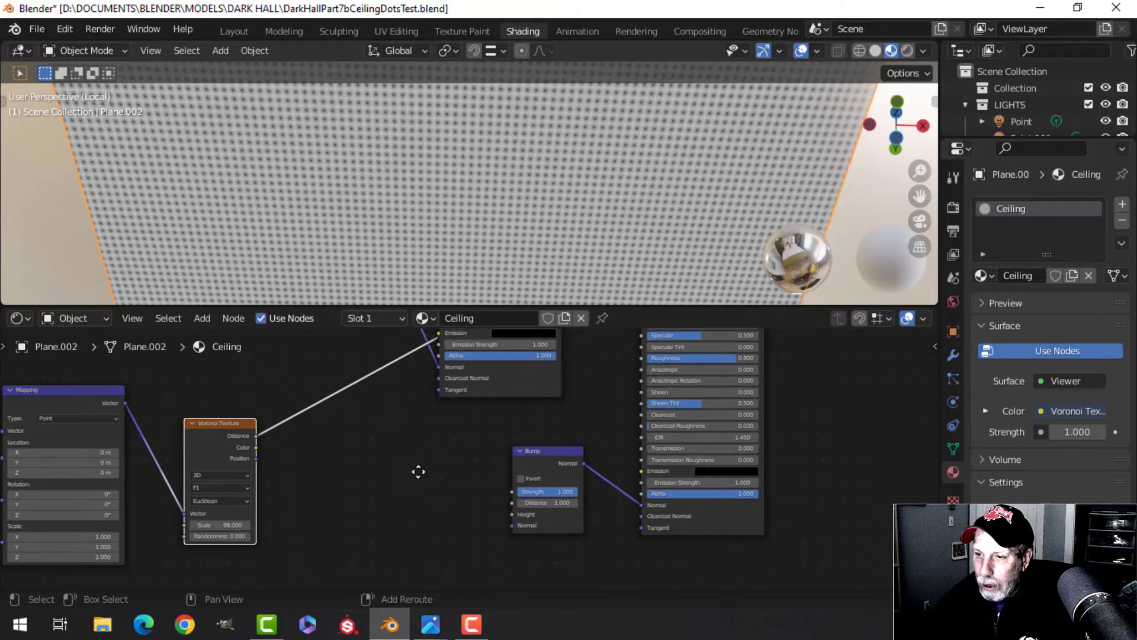
Step: Add a Math node between the Voronoi Texture and the second Bump node, and set its operation to Multiply
{"action": "key", "text": "shift+a"}
{"action": "mouse_move", "coordinate": [418, 471]}
{"action": "mouse_move", "coordinate": [365, 521]}
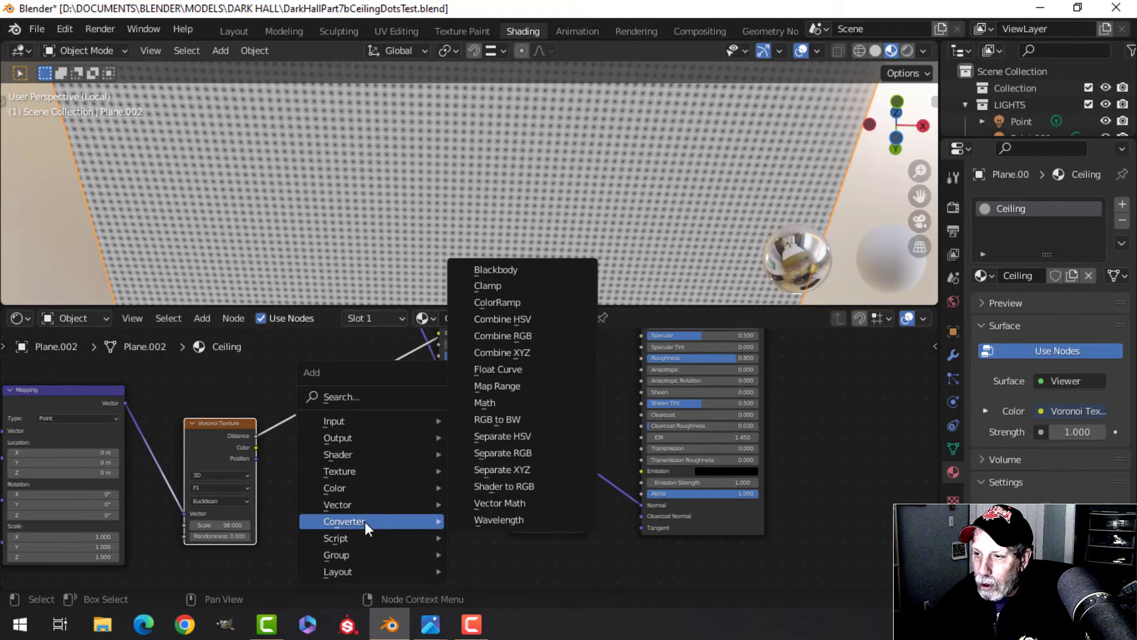
{"action": "left_click", "coordinate": [481, 403]}
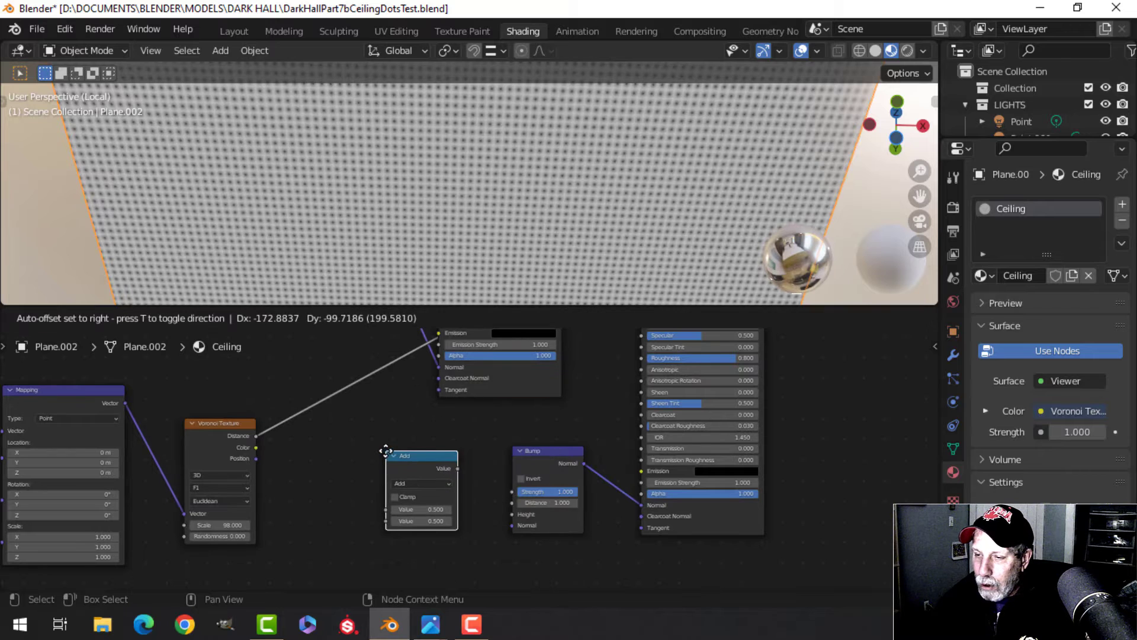
{"action": "left_click", "coordinate": [406, 463]}
{"action": "scroll", "coordinate": [391, 466], "scroll_direction": "up", "scroll_amount": 3}
{"action": "scroll", "coordinate": [383, 471], "scroll_direction": "up", "scroll_amount": 1}
{"action": "middle_click_drag", "start_coordinate": [383, 471], "coordinate": [401, 407]}
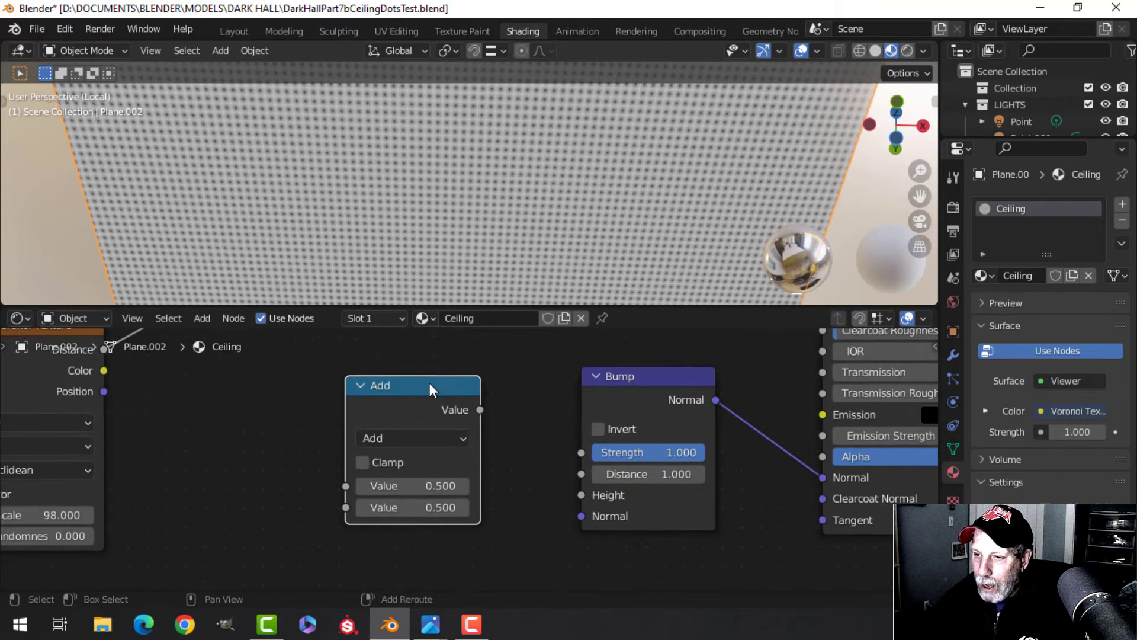
{"action": "left_click", "coordinate": [407, 439]}
{"action": "left_click", "coordinate": [404, 245]}
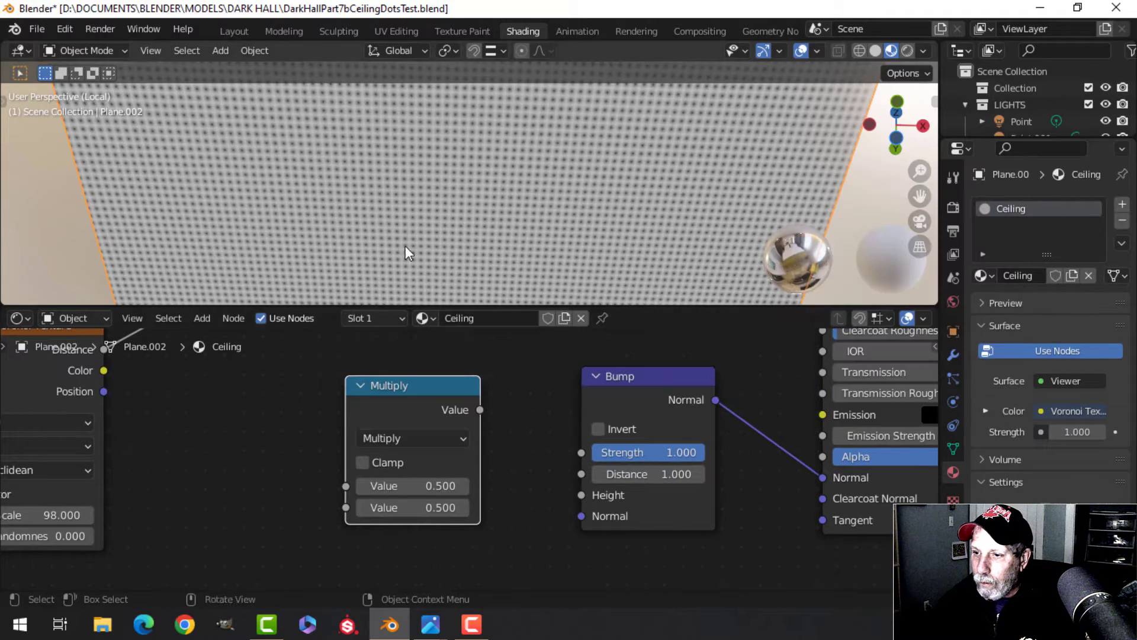
Step: Connect the Voronoi Texture's Distance to the Multiply node's first Value, and the Multiply output to the Bump's Height
{"action": "scroll", "coordinate": [246, 471], "scroll_direction": "down", "scroll_amount": 1}
{"action": "middle_click_drag", "start_coordinate": [248, 472], "coordinate": [346, 477]}
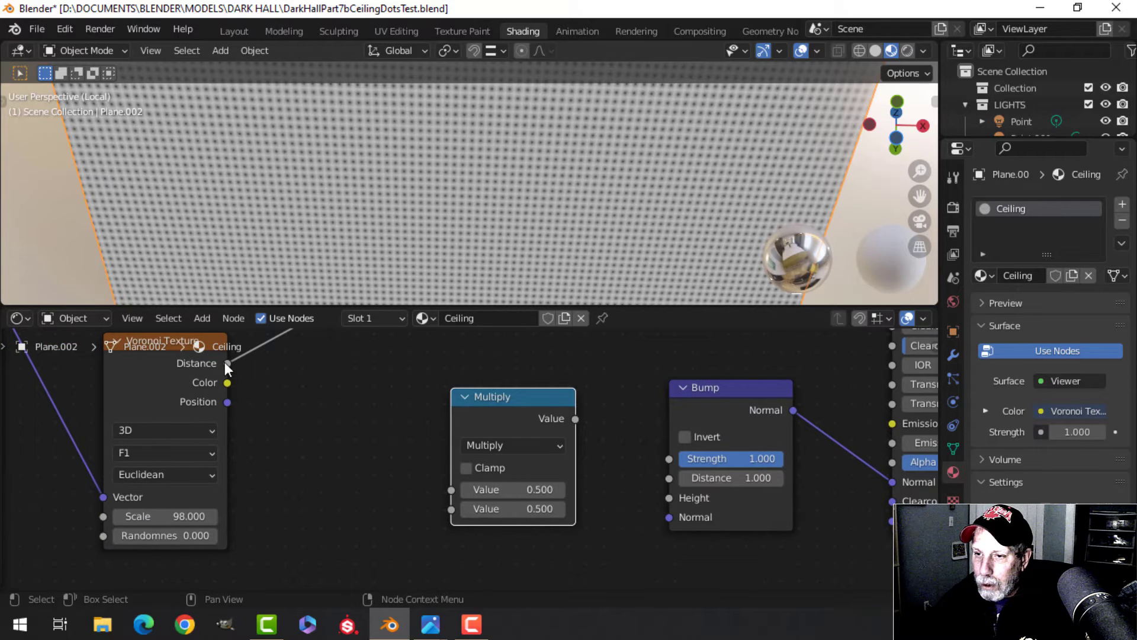
{"action": "left_click_drag", "start_coordinate": [227, 364], "coordinate": [452, 489]}
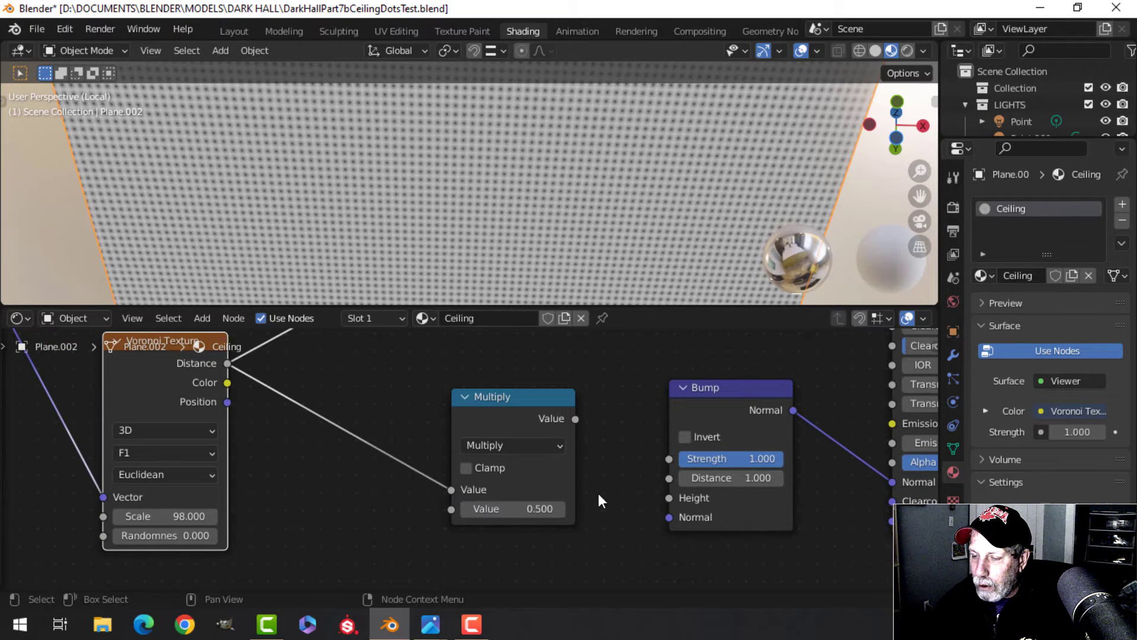
{"action": "scroll", "coordinate": [596, 485], "scroll_direction": "down", "scroll_amount": 1}
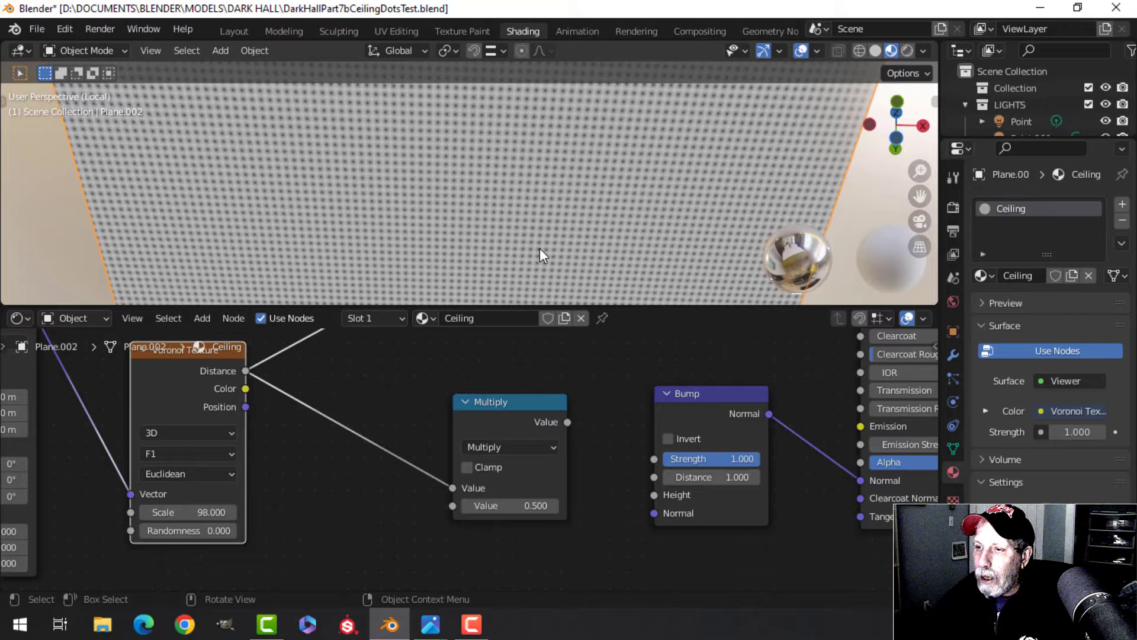
{"action": "middle_click_drag", "start_coordinate": [554, 442], "coordinate": [409, 420]}
{"action": "left_click_drag", "start_coordinate": [395, 416], "coordinate": [481, 488]}
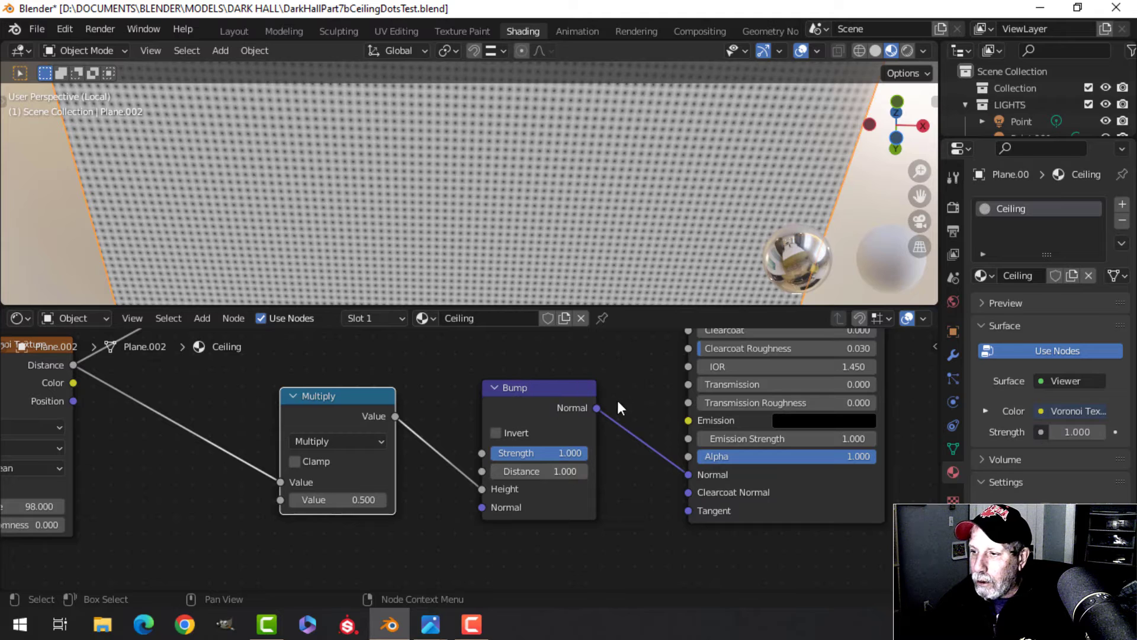
Step: Output the Mix Shader to the material surface and examine the combined tiles and dots on the ceiling plane
{"action": "scroll", "coordinate": [474, 250], "scroll_direction": "up", "scroll_amount": 3}
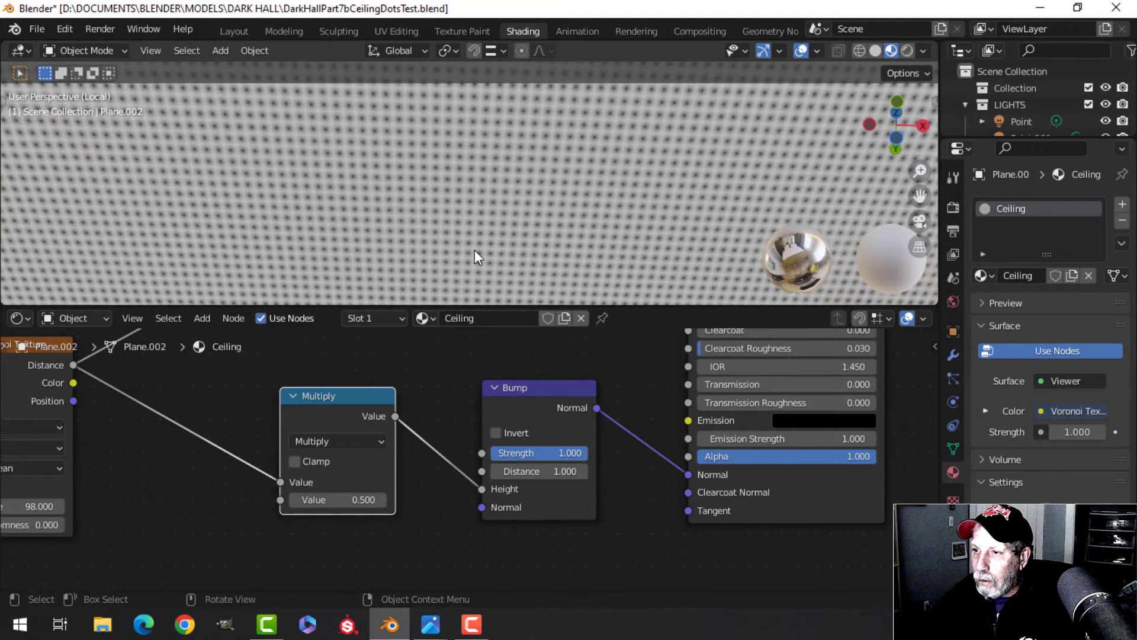
{"action": "scroll", "coordinate": [397, 414], "scroll_direction": "down", "scroll_amount": 2}
{"action": "scroll", "coordinate": [533, 438], "scroll_direction": "down", "scroll_amount": 5}
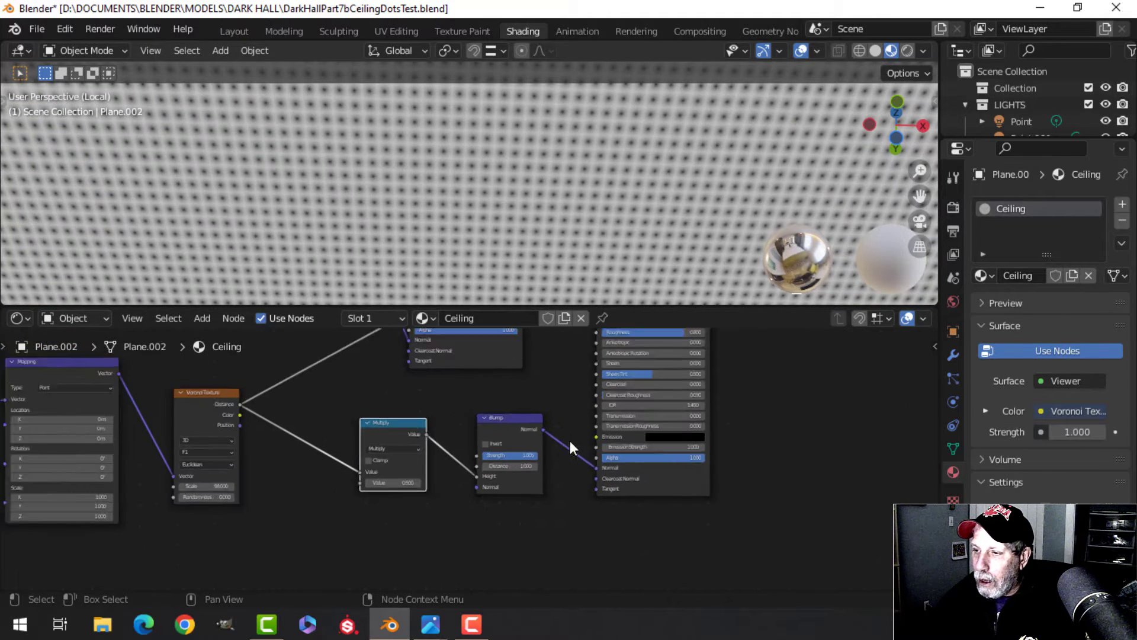
{"action": "scroll", "coordinate": [666, 474], "scroll_direction": "down", "scroll_amount": 3}
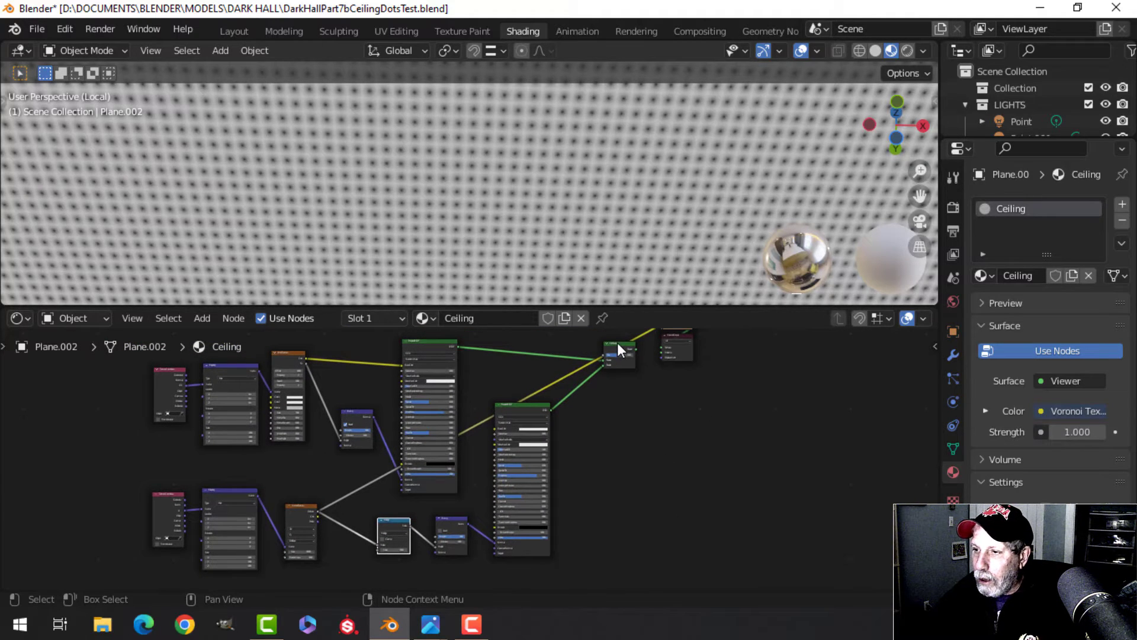
{"action": "left_click", "coordinate": [618, 342], "text": "ctrl+shift"}
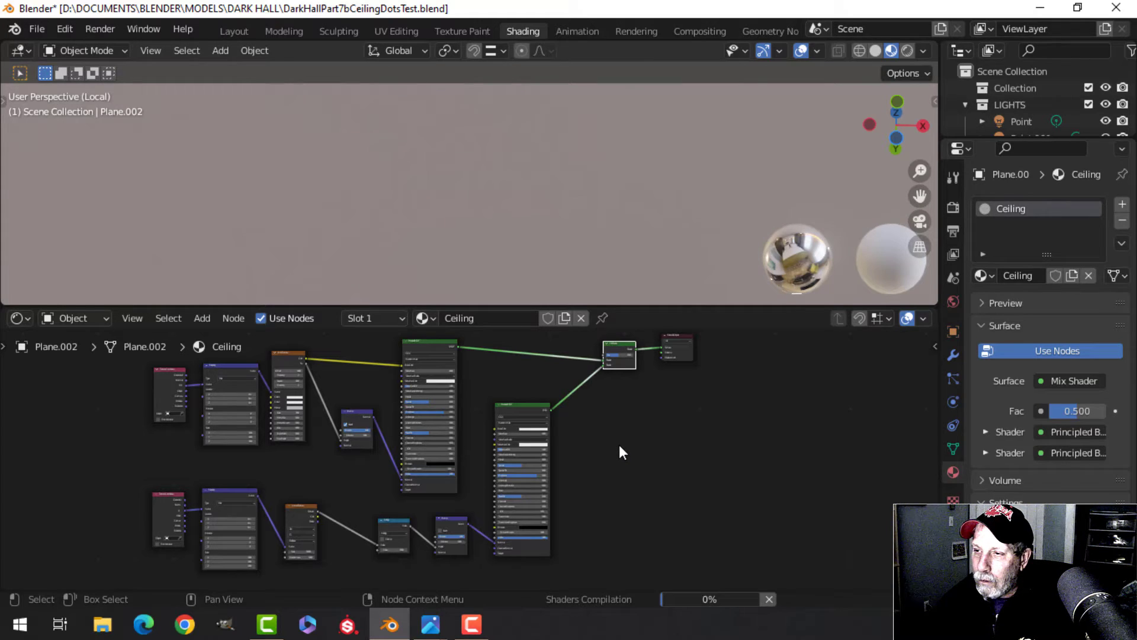
{"action": "scroll", "coordinate": [462, 242], "scroll_direction": "up", "scroll_amount": 4}
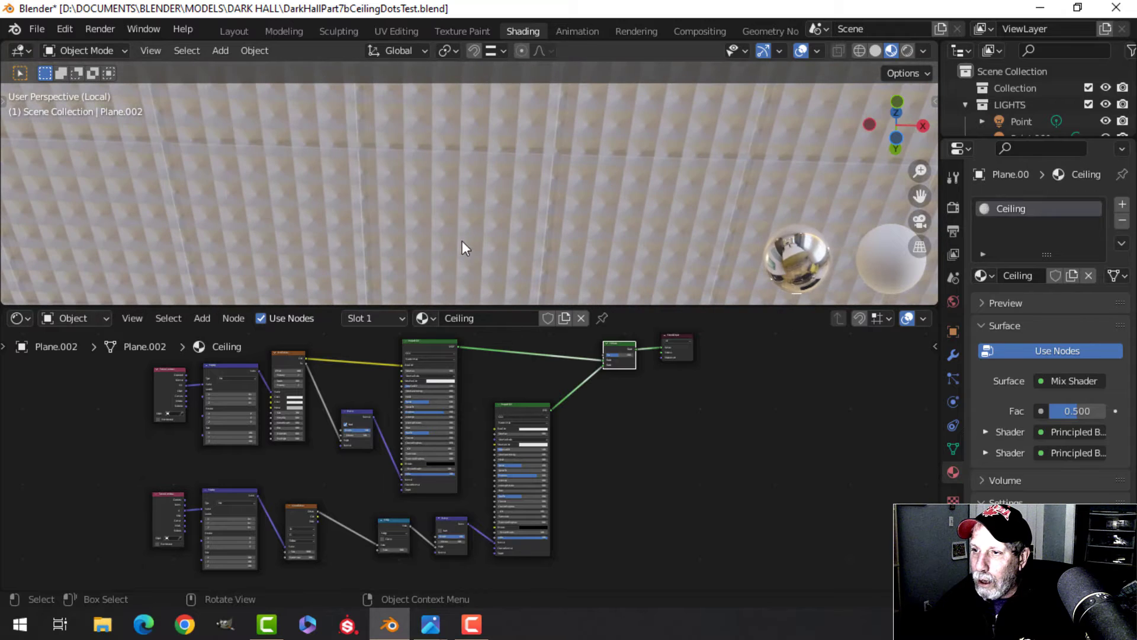
{"action": "scroll", "coordinate": [440, 201], "scroll_direction": "down", "scroll_amount": 1}
{"action": "scroll", "coordinate": [336, 507], "scroll_direction": "up", "scroll_amount": 4}
Step: Set the Multiply node's second Value to 0.250 and examine the dots from a different angle
{"action": "middle_click_drag", "start_coordinate": [357, 514], "coordinate": [395, 440]}
{"action": "scroll", "coordinate": [470, 480], "scroll_direction": "up", "scroll_amount": 4}
{"action": "scroll", "coordinate": [449, 473], "scroll_direction": "up", "scroll_amount": 3}
{"action": "middle_click_drag", "start_coordinate": [450, 472], "coordinate": [463, 523]}
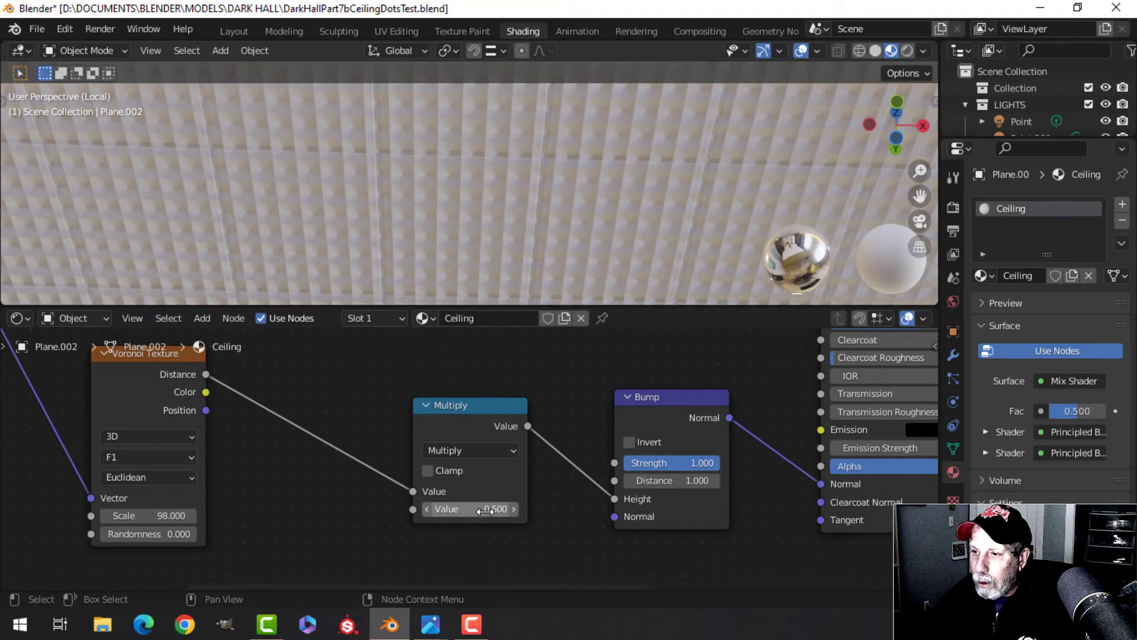
{"action": "left_click_drag", "start_coordinate": [477, 508], "coordinate": [473, 510]}
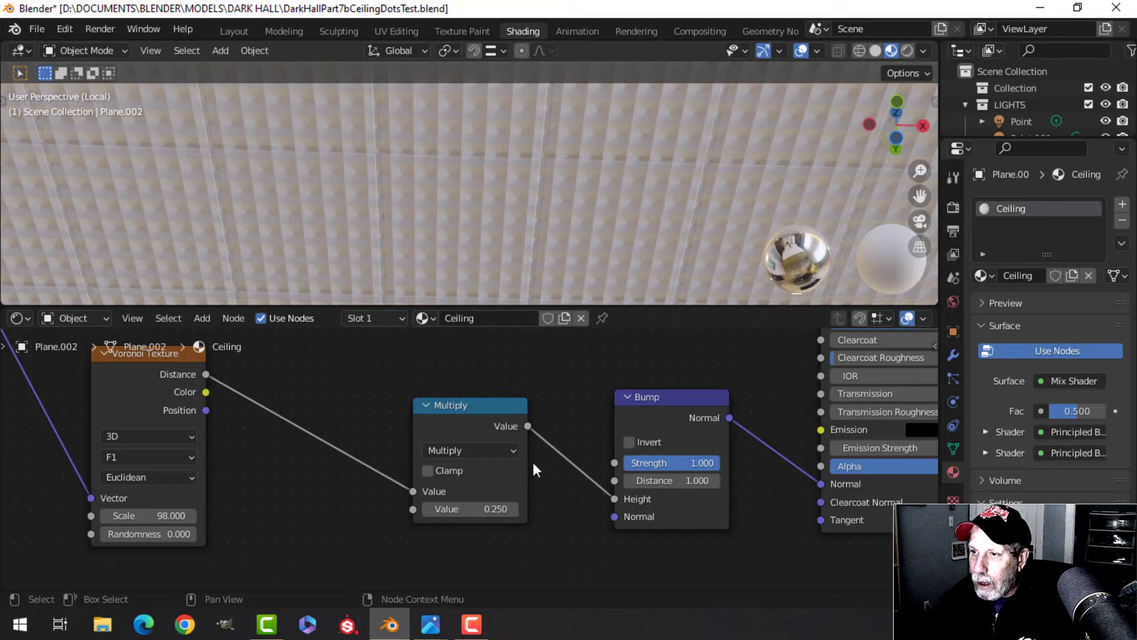
{"action": "mouse_move", "coordinate": [522, 266]}
{"action": "middle_mouse_down"}
{"action": "mouse_move", "coordinate": [515, 203]}
{"action": "mouse_move", "coordinate": [533, 233]}
{"action": "mouse_move", "coordinate": [524, 268]}
{"action": "middle_mouse_up"}
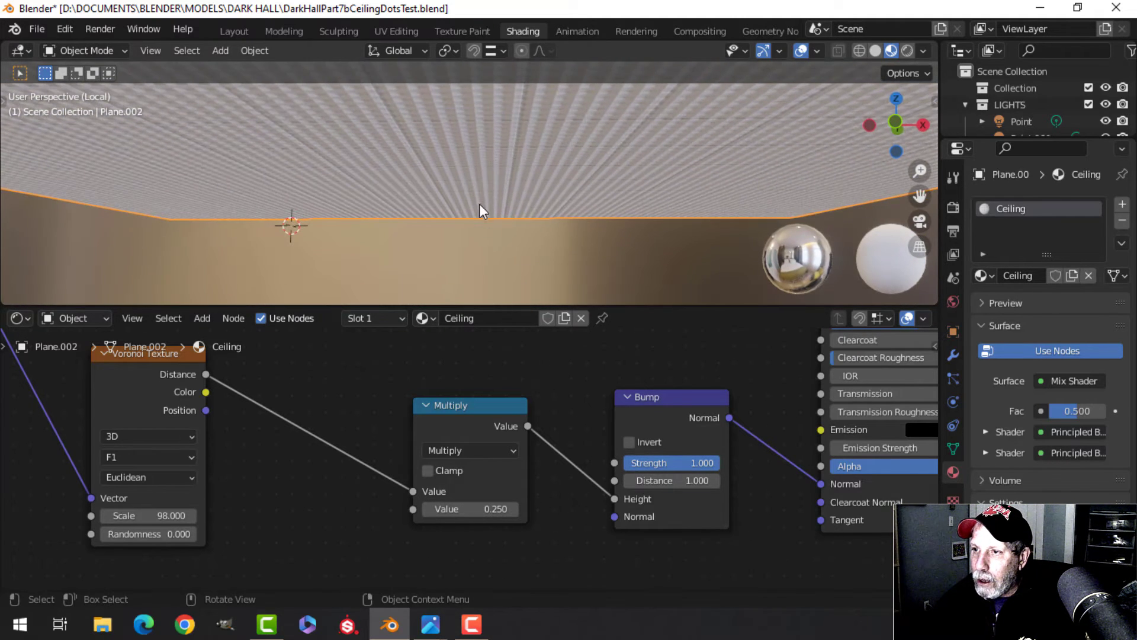
{"action": "mouse_move", "coordinate": [479, 197]}
{"action": "middle_mouse_down"}
{"action": "mouse_move", "coordinate": [472, 220]}
{"action": "mouse_move", "coordinate": [479, 188]}
{"action": "mouse_move", "coordinate": [476, 198]}
{"action": "middle_mouse_up"}
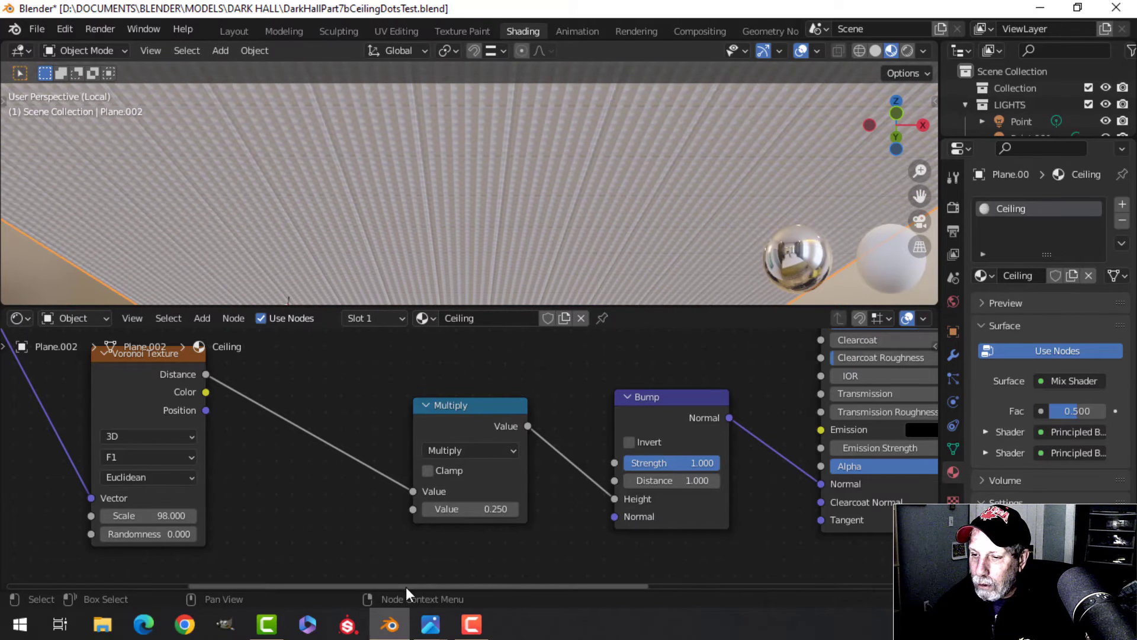
Step: Consult CeilingTilesWithDotsMaterial.jpg, enable Clamp on the Multiply node, and set the connected Bump's Strength to 0.4
{"action": "mouse_move", "coordinate": [430, 616]}
{"action": "left_click", "coordinate": [370, 537]}
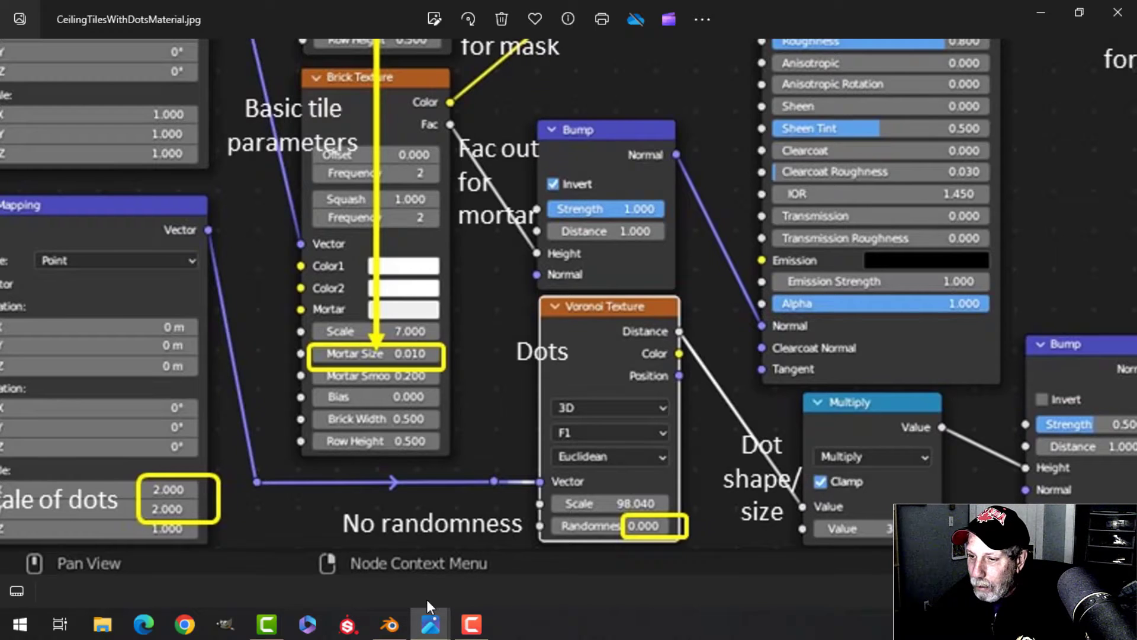
{"action": "left_click", "coordinate": [389, 624]}
{"action": "left_click", "coordinate": [427, 471]}
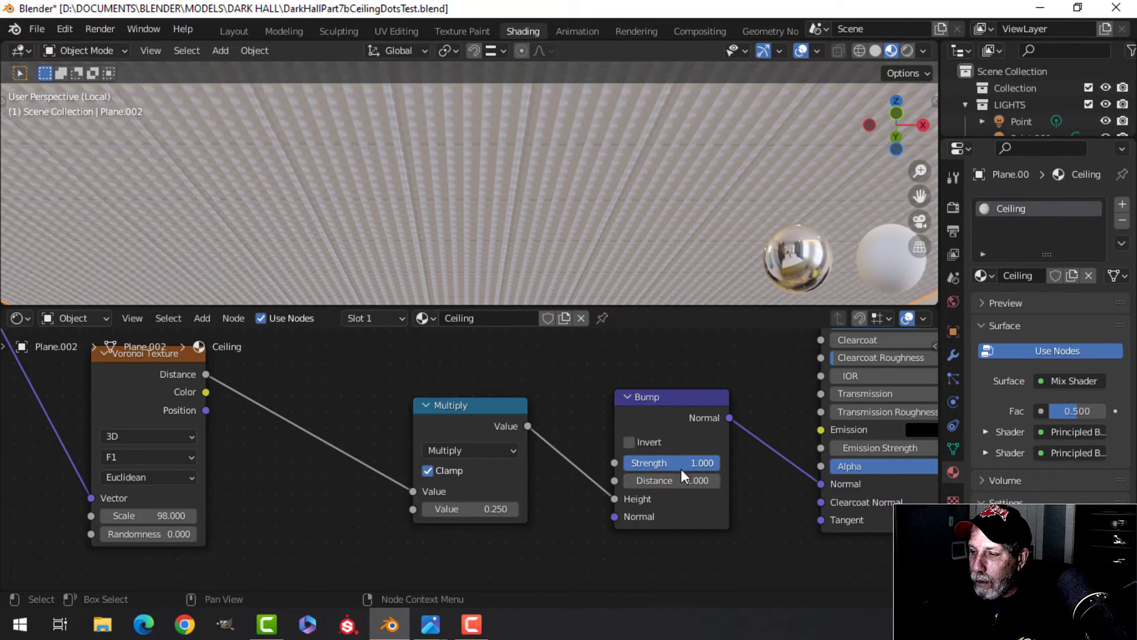
{"action": "left_click", "coordinate": [681, 462]}
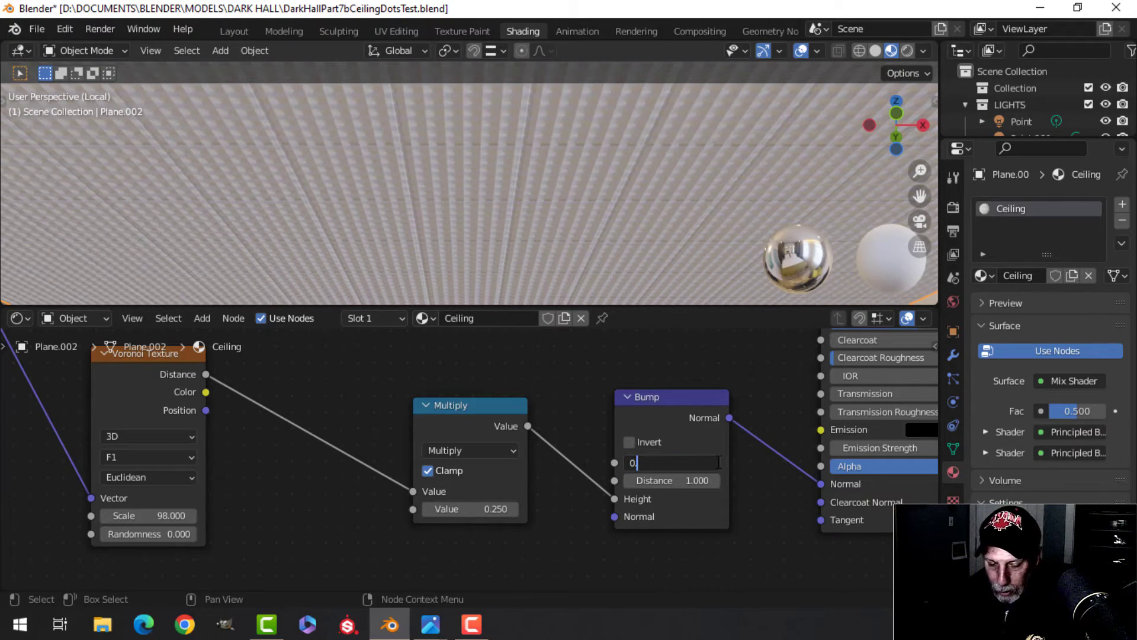
{"action": "type", "text": "0.4"}
{"action": "key", "text": "Return"}
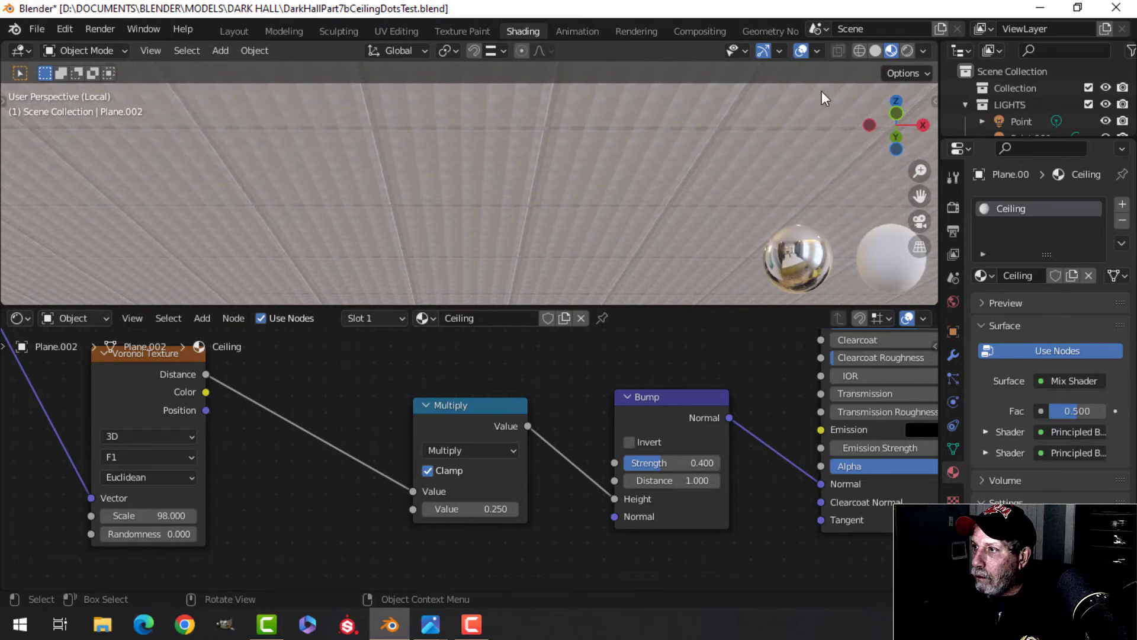
Step: Review the viewport shading's lighting options and examine the ceiling's dot relief from another angle
{"action": "left_click", "coordinate": [922, 52]}
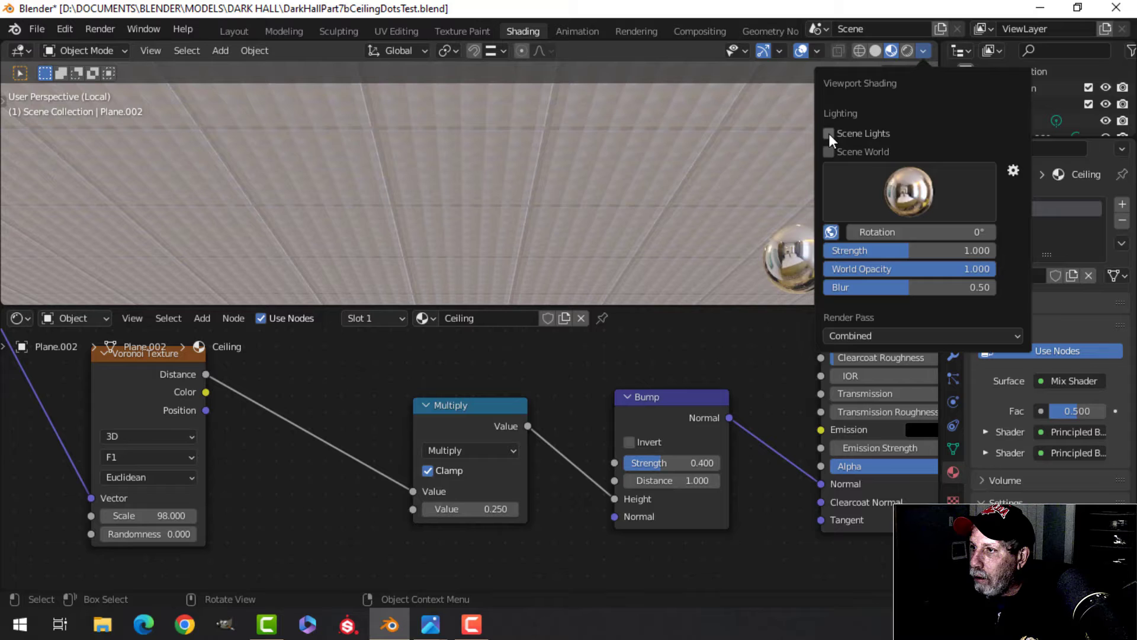
{"action": "middle_click_drag", "start_coordinate": [462, 189], "coordinate": [430, 162]}
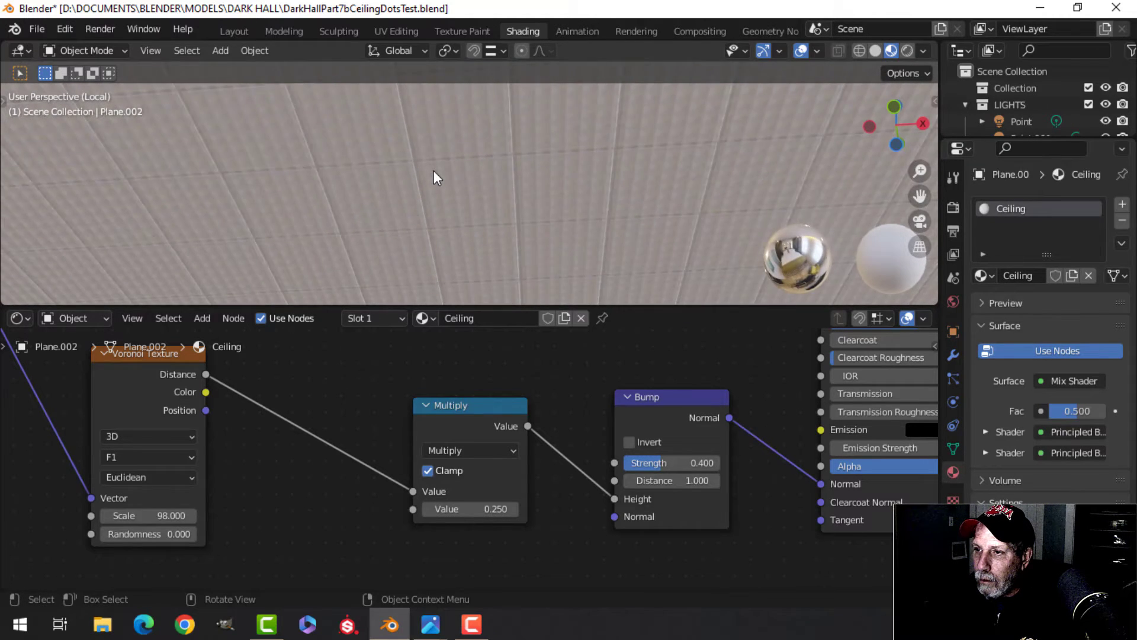
{"action": "scroll", "coordinate": [243, 503], "scroll_direction": "down", "scroll_amount": 1}
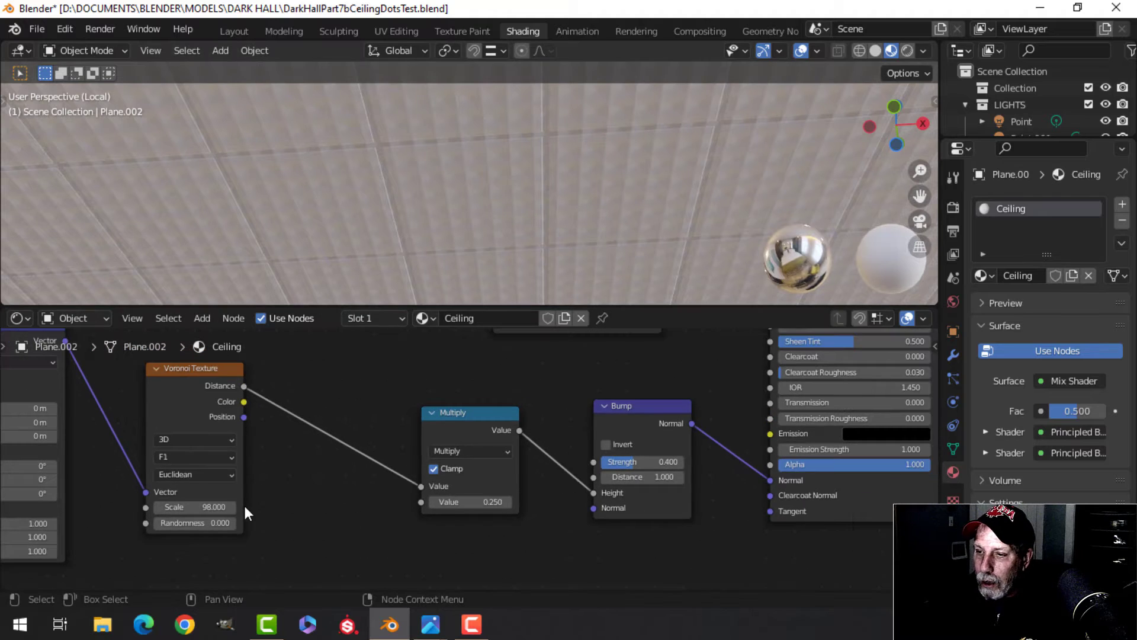
Step: Recheck the dot size value in CeilingTilesWithDotsMaterial.jpg and set the Multiply node's second Value to 3
{"action": "middle_click_drag", "start_coordinate": [243, 503], "coordinate": [336, 476]}
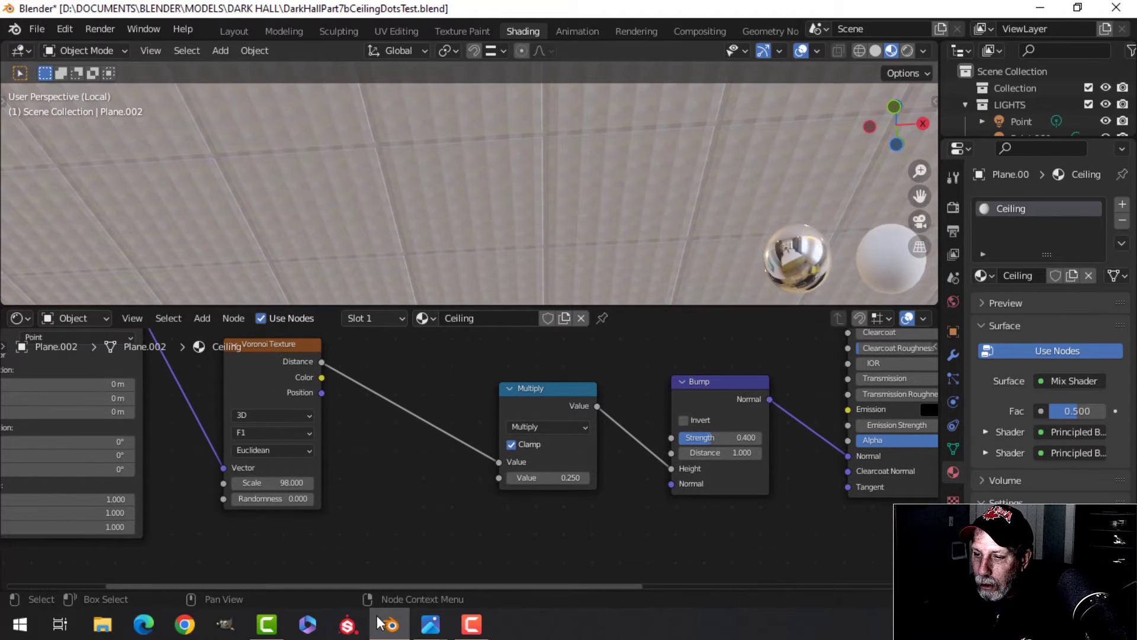
{"action": "mouse_move", "coordinate": [431, 625]}
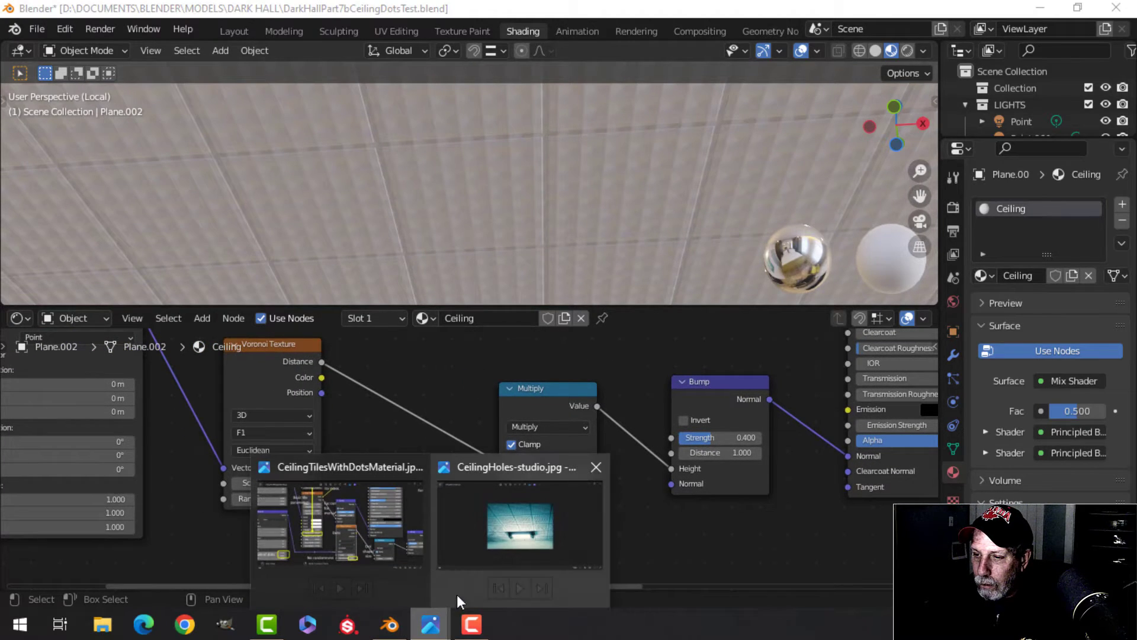
{"action": "left_click", "coordinate": [371, 532]}
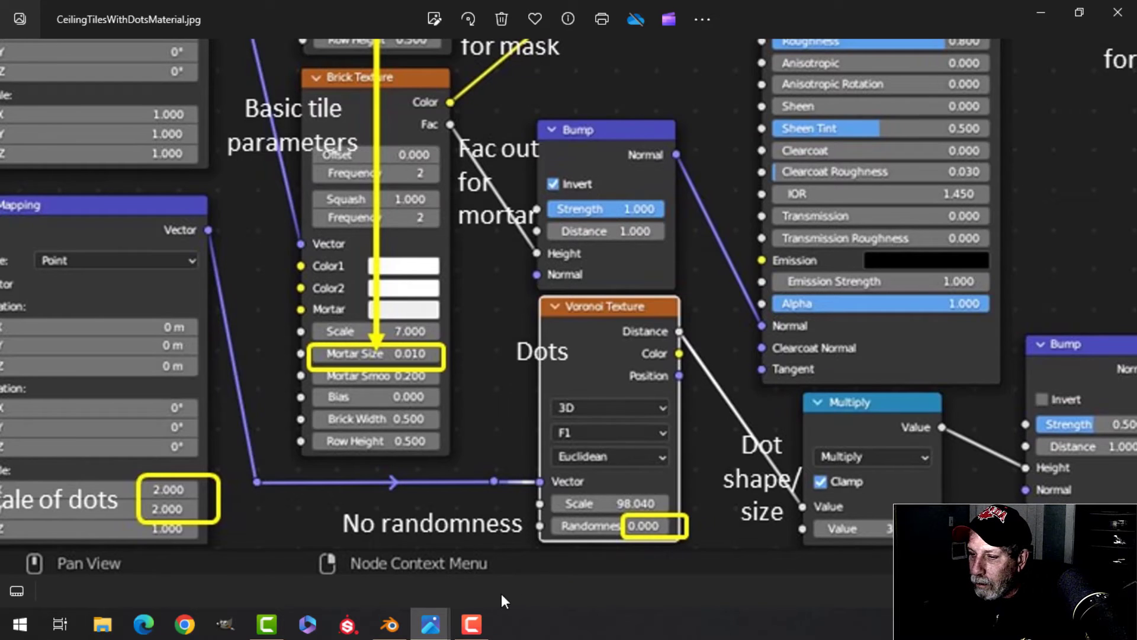
{"action": "left_click", "coordinate": [390, 624]}
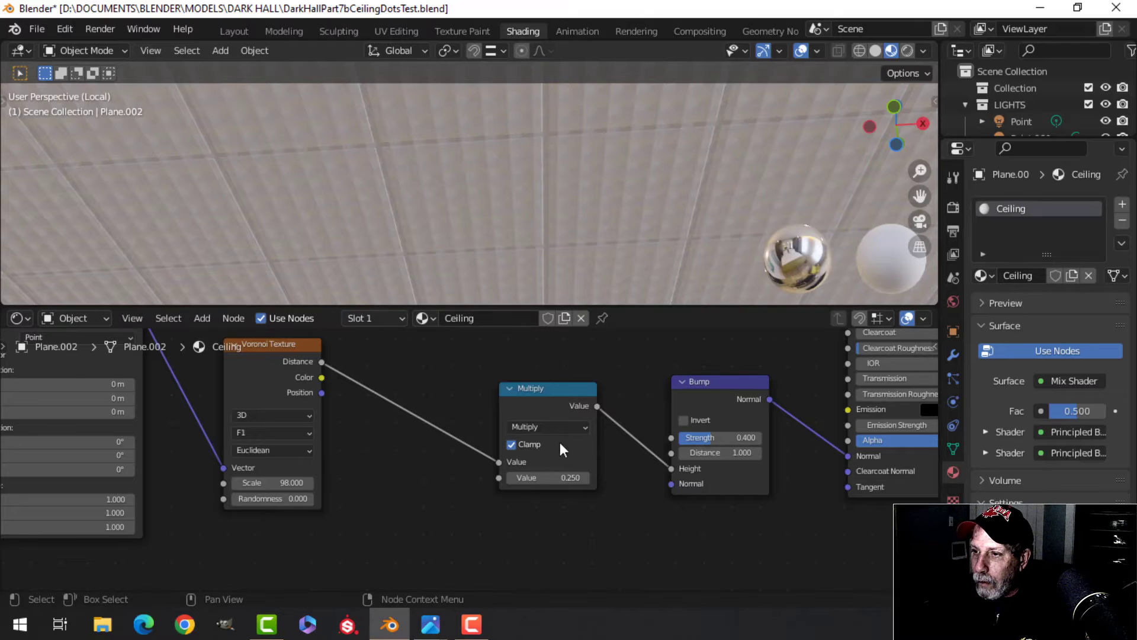
{"action": "left_click", "coordinate": [555, 478]}
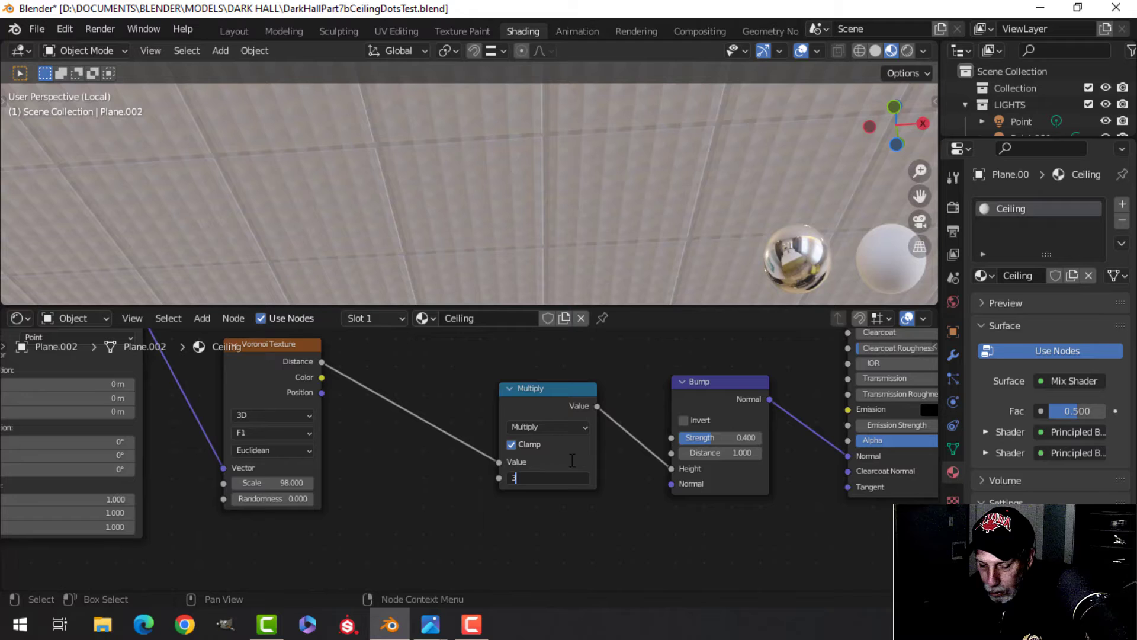
{"action": "key", "text": "Return"}
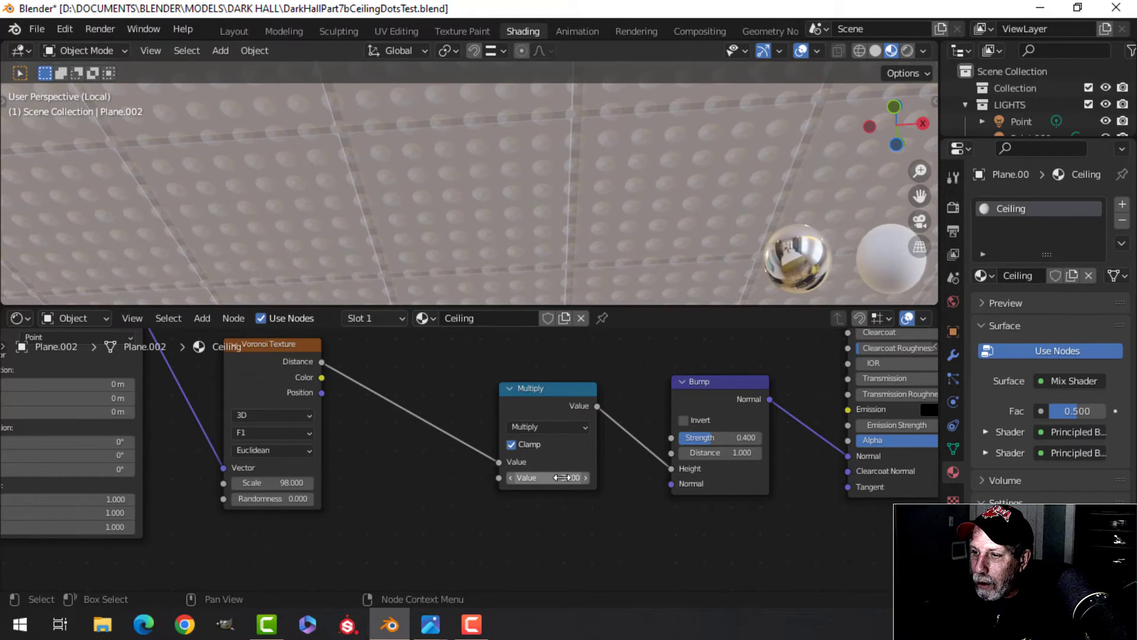
Step: Set the Multiply node's second Value to 3.2 and examine the dots from another angle
{"action": "left_click_drag", "start_coordinate": [561, 478], "coordinate": [559, 477], "text": "shift"}
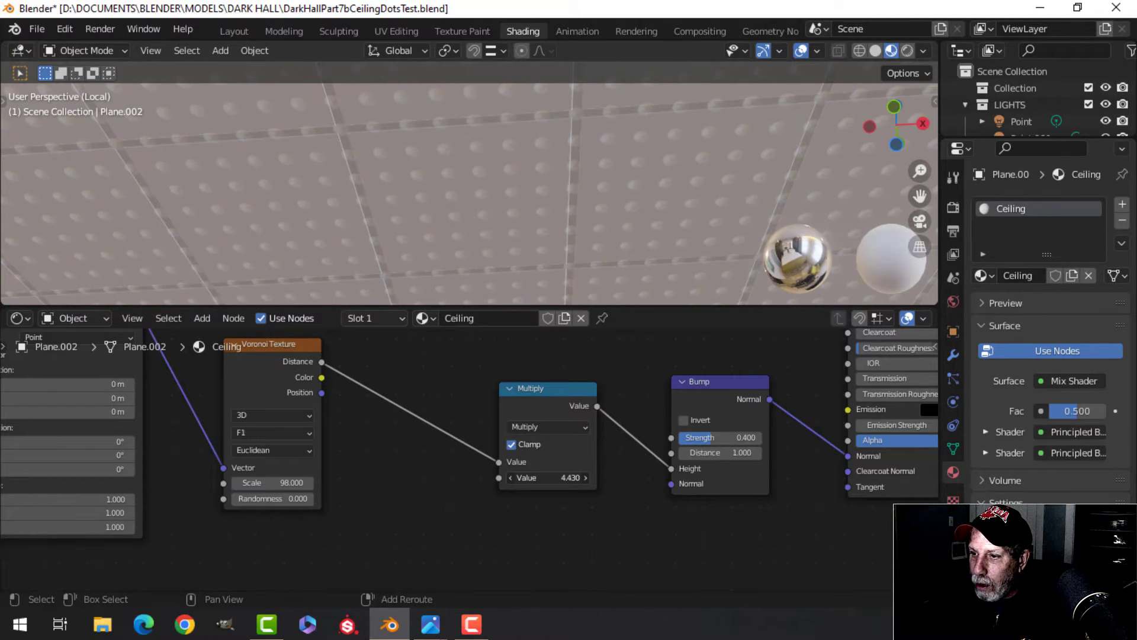
{"action": "left_click", "coordinate": [563, 478]}
{"action": "type", "text": "3"}
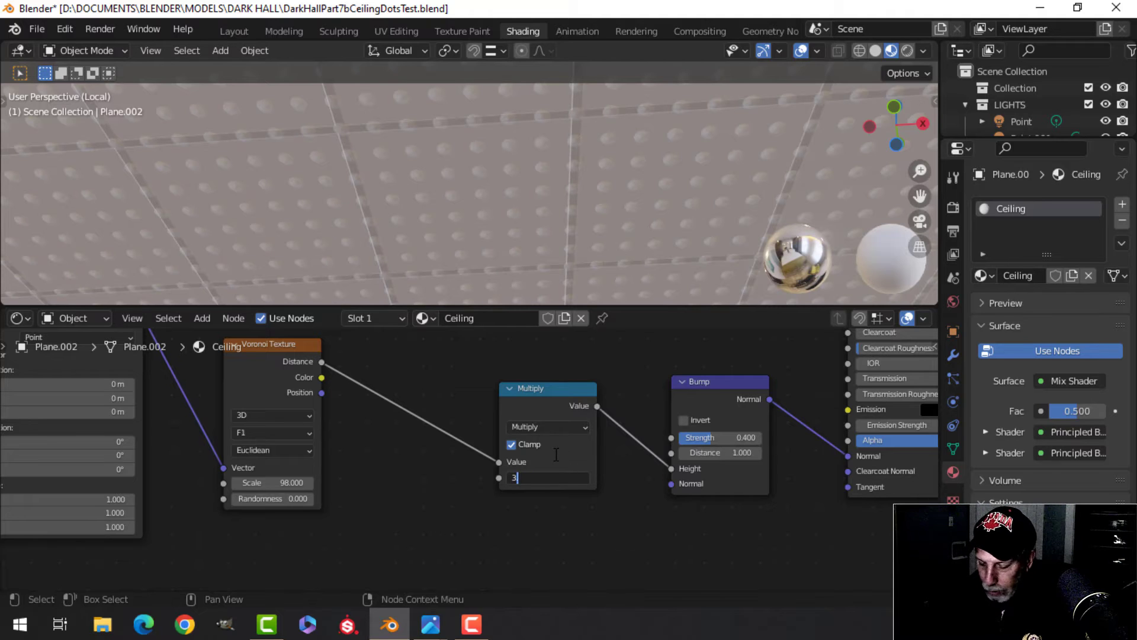
{"action": "type", "text": ".2"}
{"action": "key", "text": "Return"}
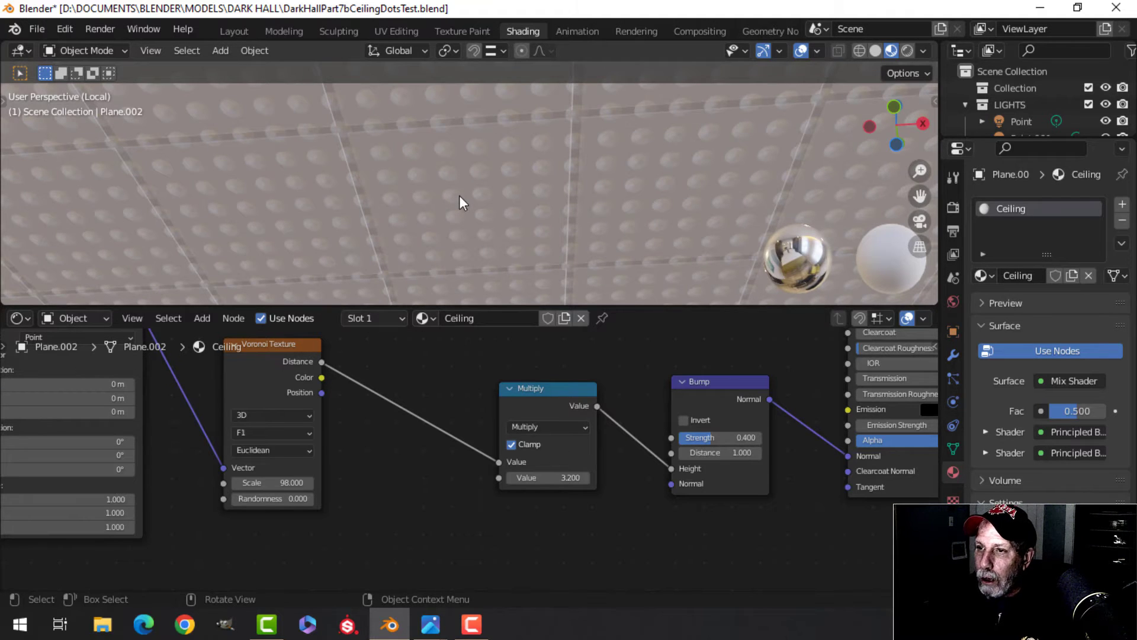
{"action": "middle_click_drag", "start_coordinate": [460, 202], "coordinate": [492, 210]}
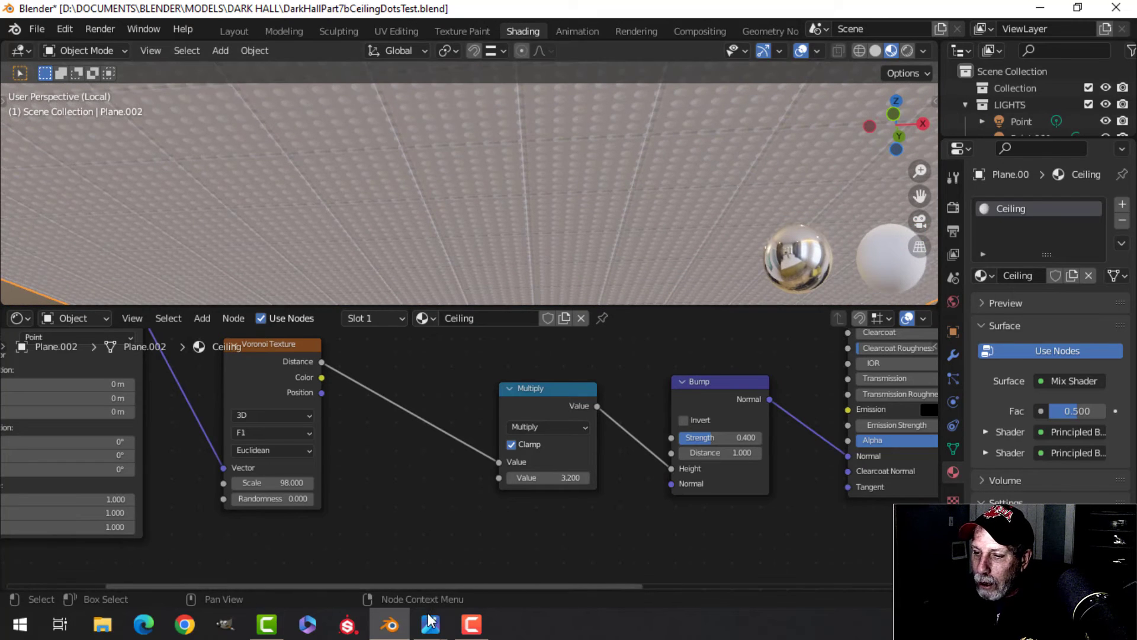
Step: Check the dot settings in CeilingTilesWithDotsMaterial.jpg, set the connected Bump's Strength to 0.5, and view the result across the ceiling
{"action": "mouse_move", "coordinate": [430, 621]}
{"action": "left_click", "coordinate": [353, 545]}
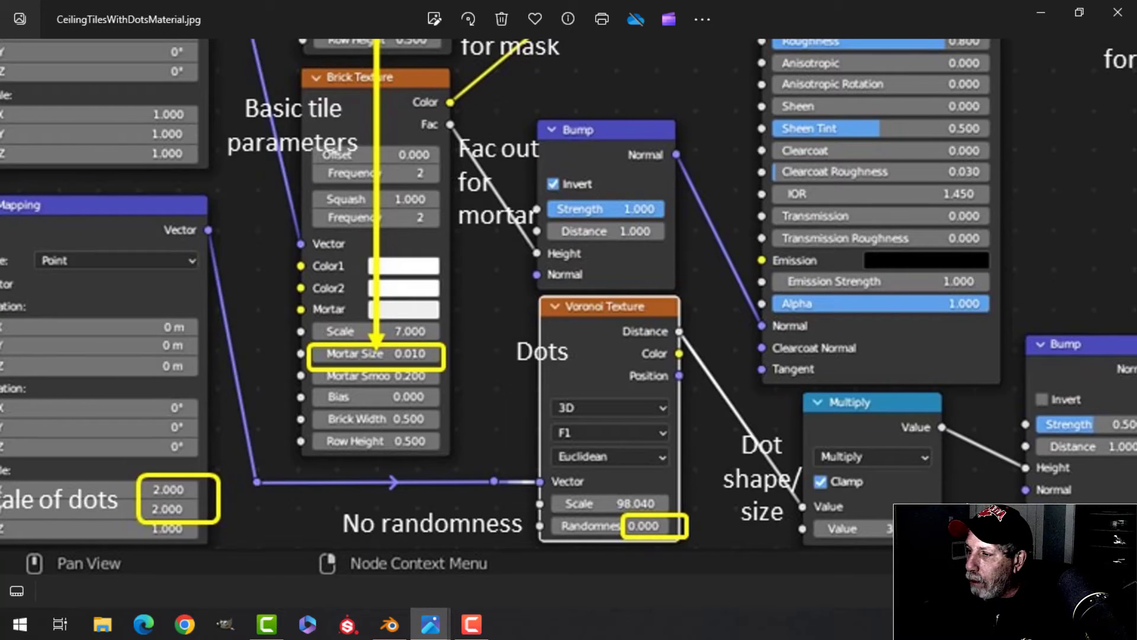
{"action": "left_click_drag", "start_coordinate": [1013, 470], "coordinate": [907, 487]}
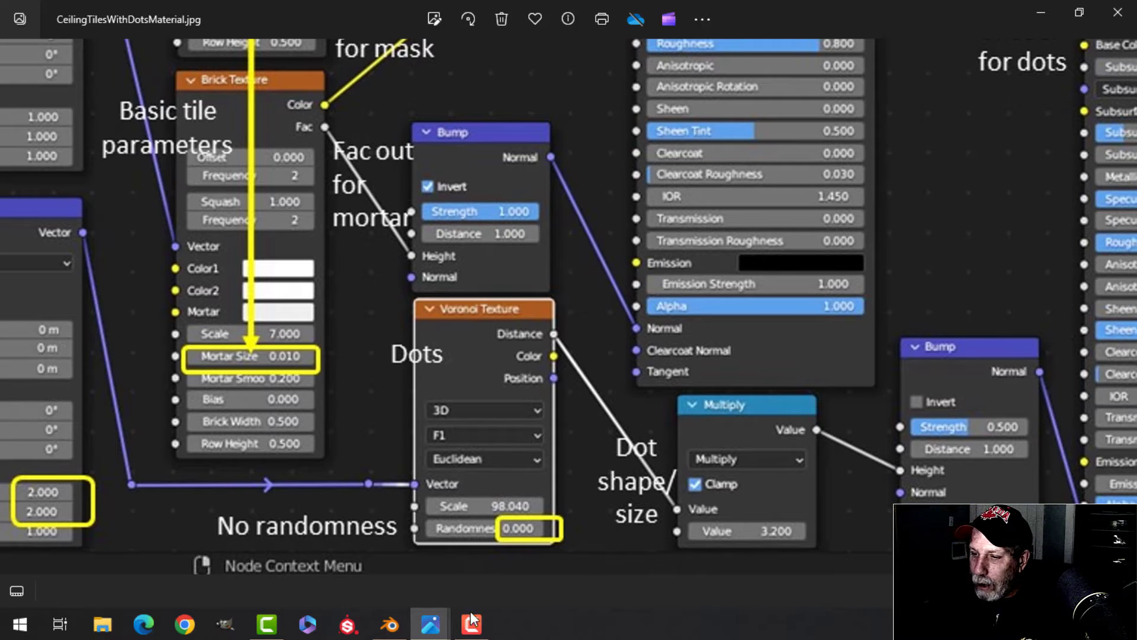
{"action": "left_click", "coordinate": [390, 624]}
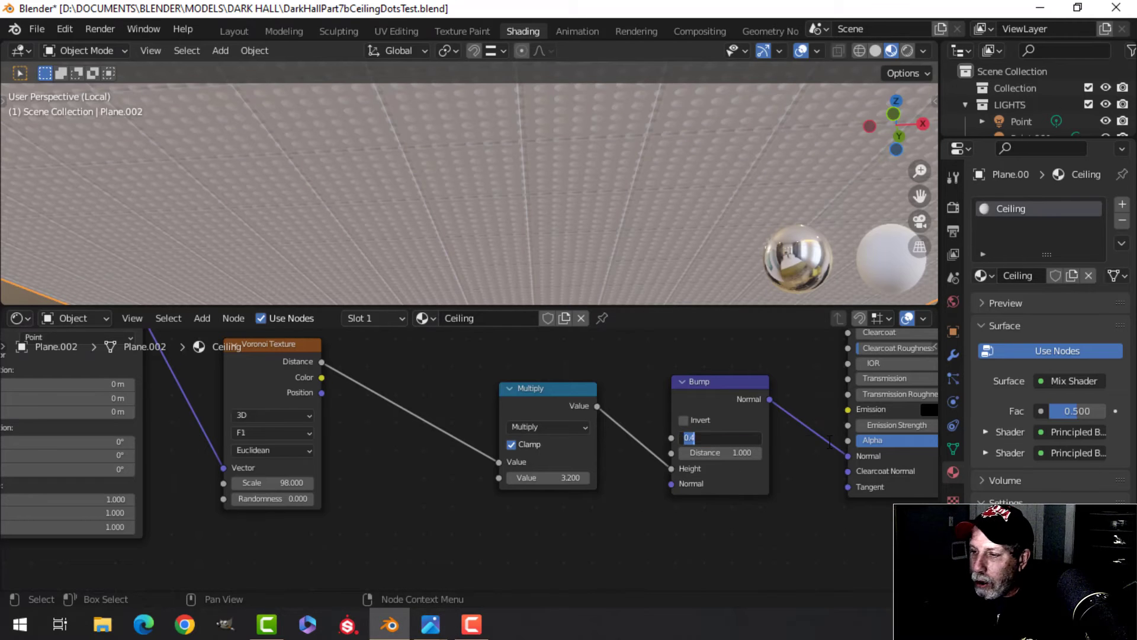
{"action": "type", "text": "0.5"}
{"action": "key", "text": "Return"}
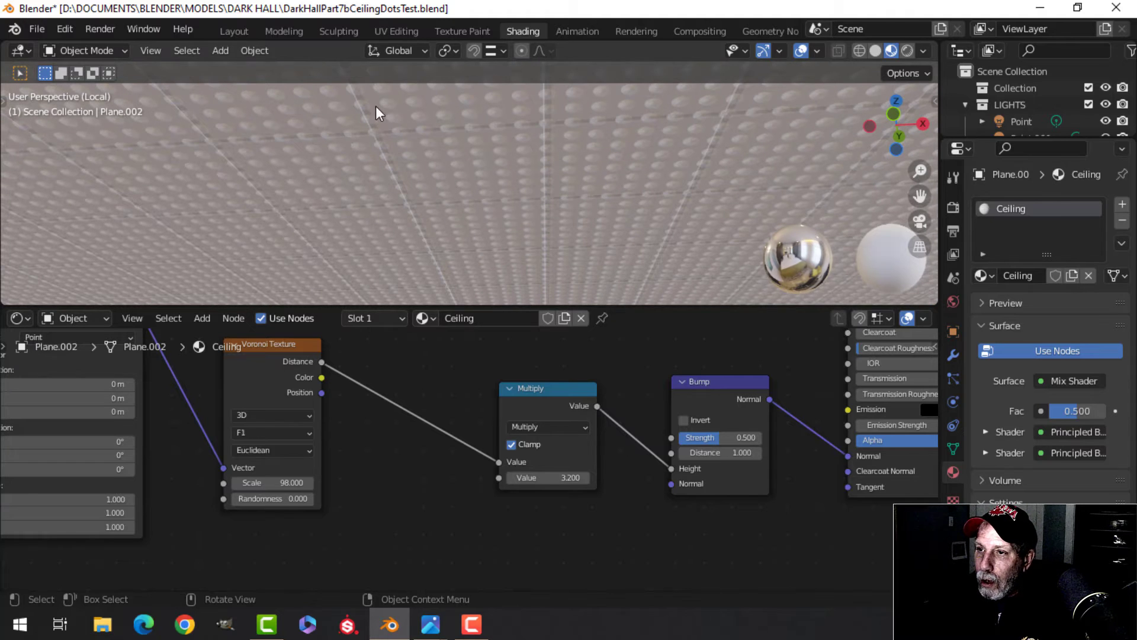
{"action": "middle_click_drag", "start_coordinate": [524, 119], "coordinate": [462, 158]}
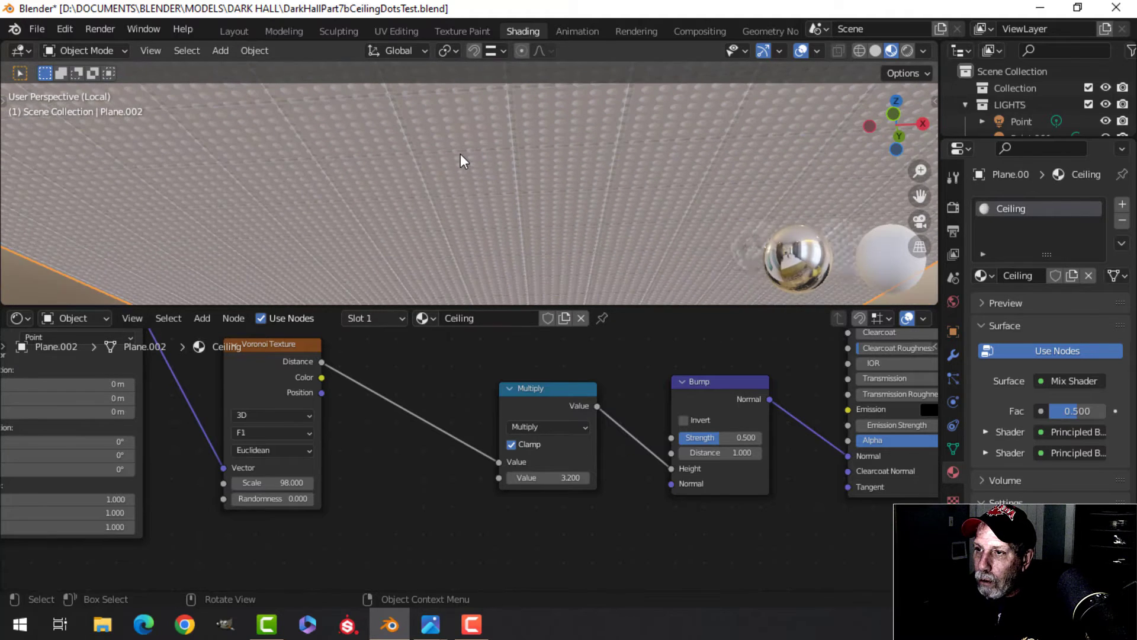
{"action": "scroll", "coordinate": [418, 353], "scroll_direction": "down", "scroll_amount": 1}
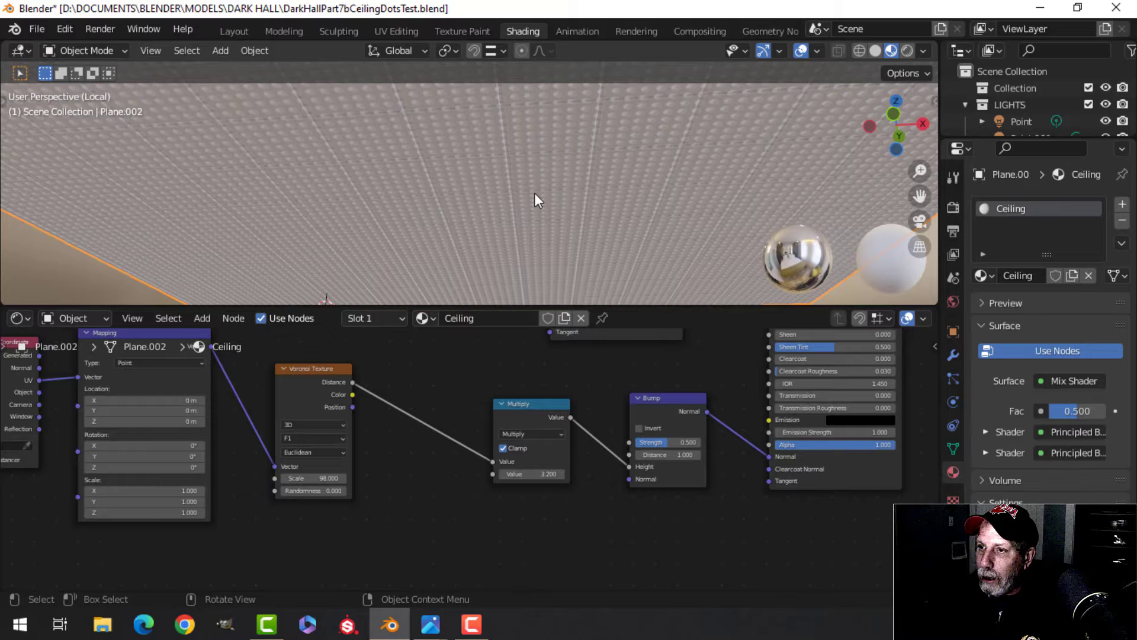
{"action": "mouse_move", "coordinate": [535, 193]}
{"action": "middle_mouse_down"}
{"action": "mouse_move", "coordinate": [526, 198]}
{"action": "mouse_move", "coordinate": [539, 194]}
{"action": "middle_mouse_up"}
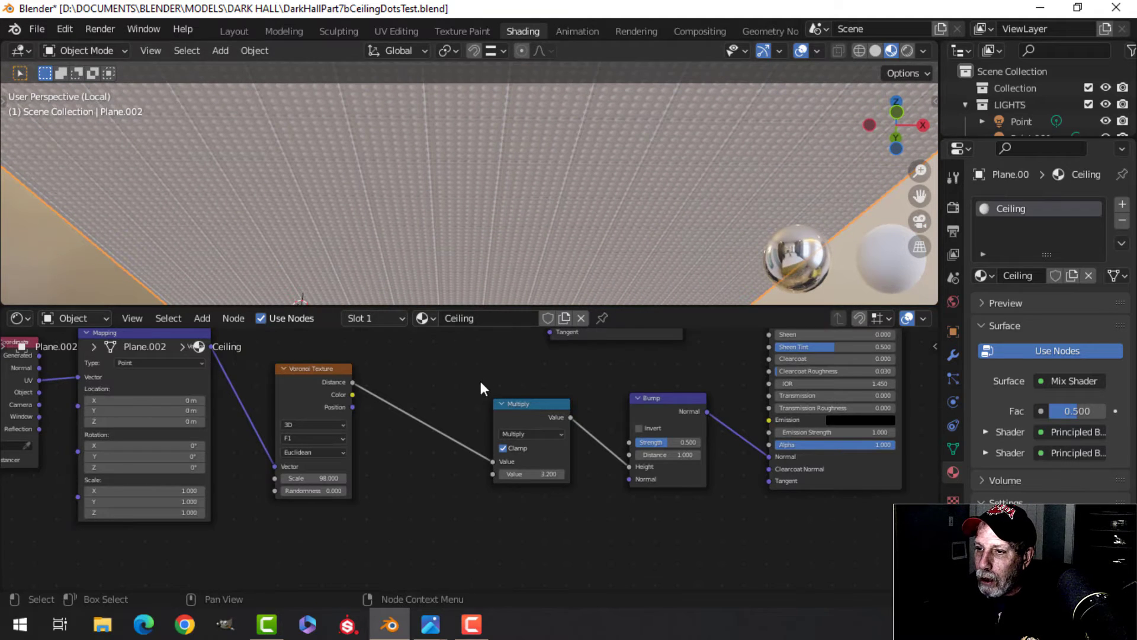
Step: Study how CeilingTilesWithDotsMaterial.jpg masks dots from the mortar with the upper Brick Texture and Less Than node
{"action": "scroll", "coordinate": [477, 382], "scroll_direction": "down", "scroll_amount": 2}
{"action": "middle_click_drag", "start_coordinate": [445, 409], "coordinate": [377, 451]}
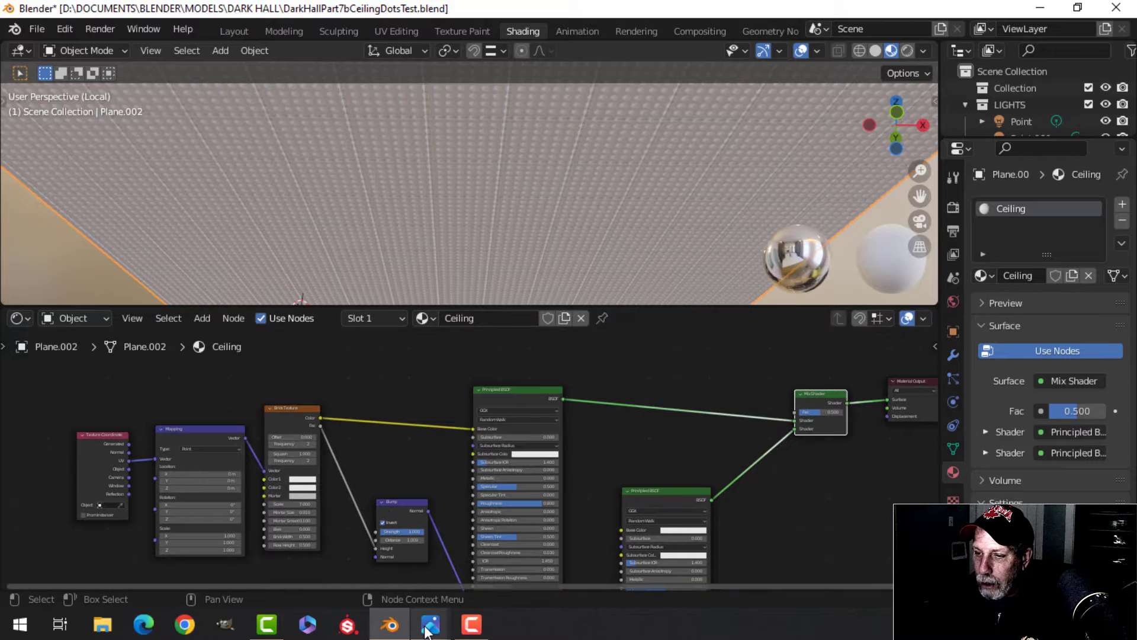
{"action": "mouse_move", "coordinate": [430, 624]}
{"action": "left_click", "coordinate": [379, 520]}
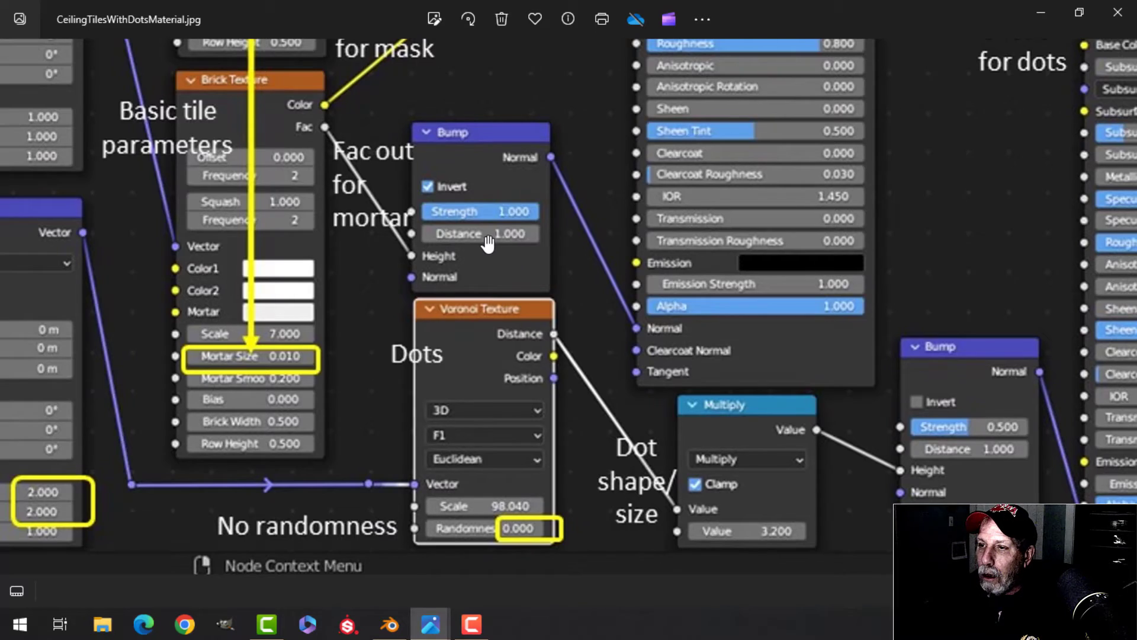
{"action": "scroll", "coordinate": [488, 243], "scroll_direction": "down", "scroll_amount": 4}
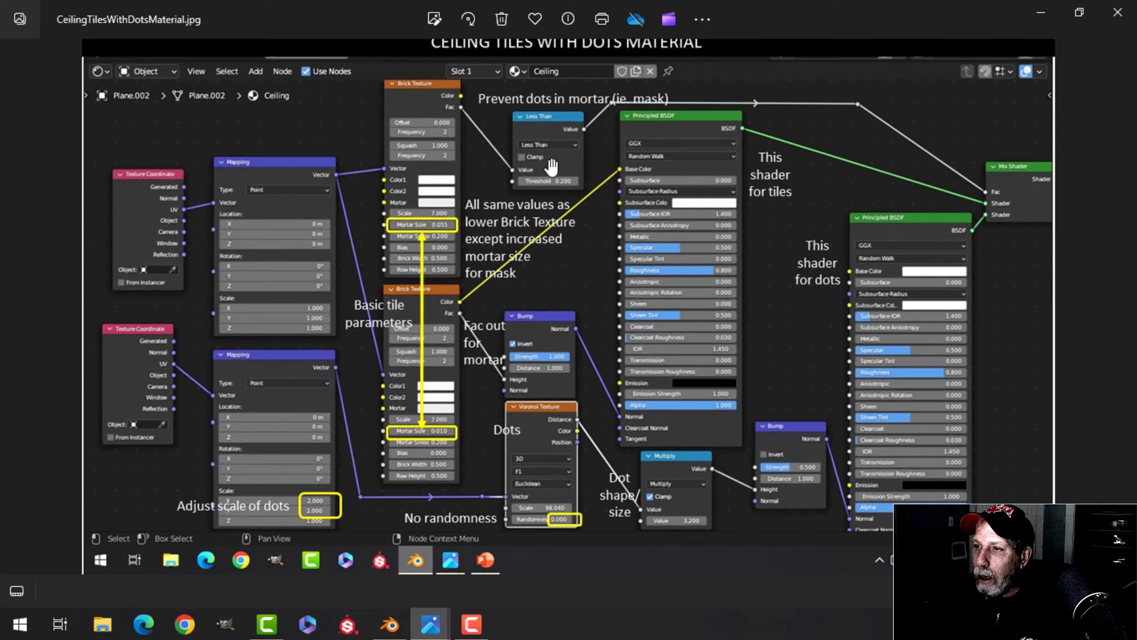
{"action": "scroll", "coordinate": [541, 138], "scroll_direction": "up", "scroll_amount": 2}
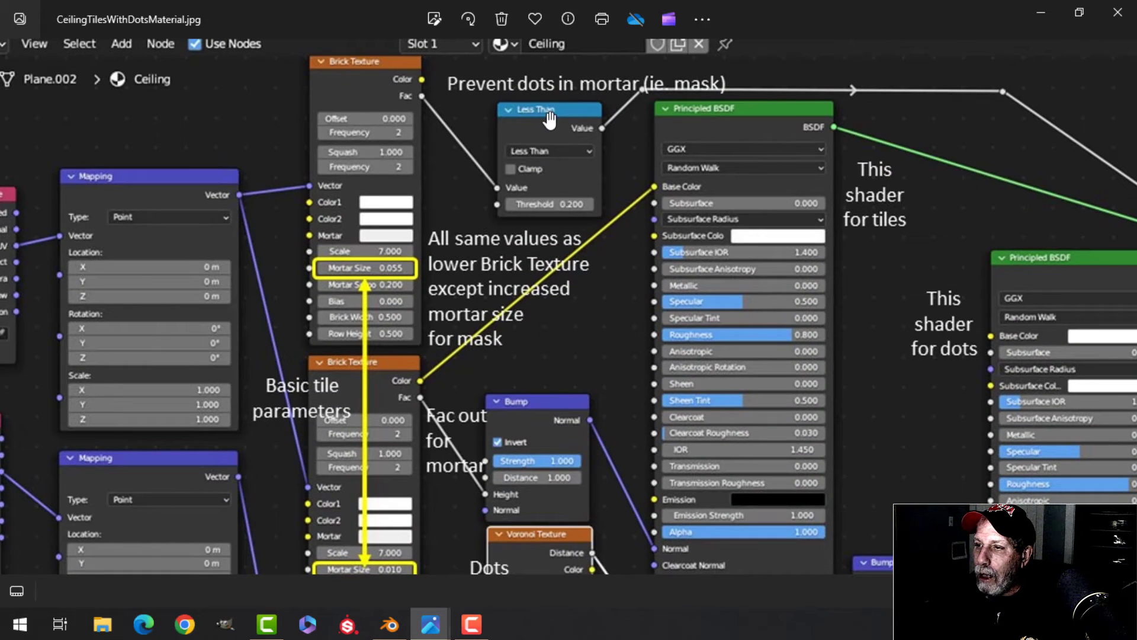
{"action": "scroll", "coordinate": [679, 208], "scroll_direction": "down", "scroll_amount": 2}
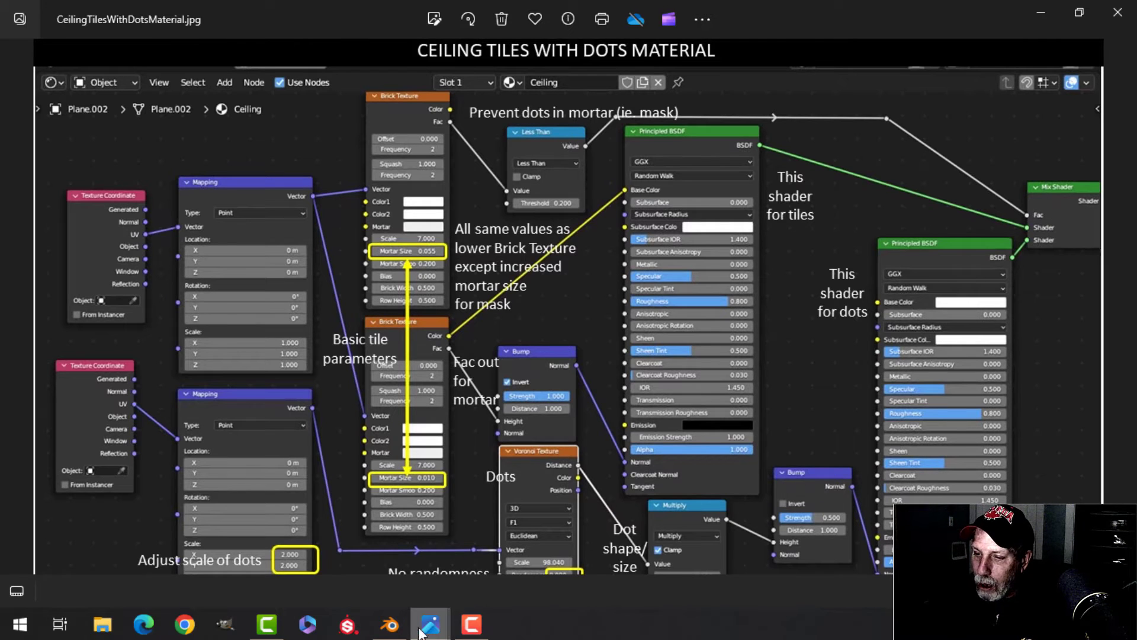
Step: Select the Brick Texture node in Blender's Ceiling material and inspect its scale and mortar parameters
{"action": "left_click", "coordinate": [389, 628]}
{"action": "scroll", "coordinate": [411, 450], "scroll_direction": "down", "scroll_amount": 2}
{"action": "middle_click_drag", "start_coordinate": [411, 450], "coordinate": [532, 482]}
{"action": "scroll", "coordinate": [478, 466], "scroll_direction": "up", "scroll_amount": 3}
{"action": "left_click", "coordinate": [464, 439]}
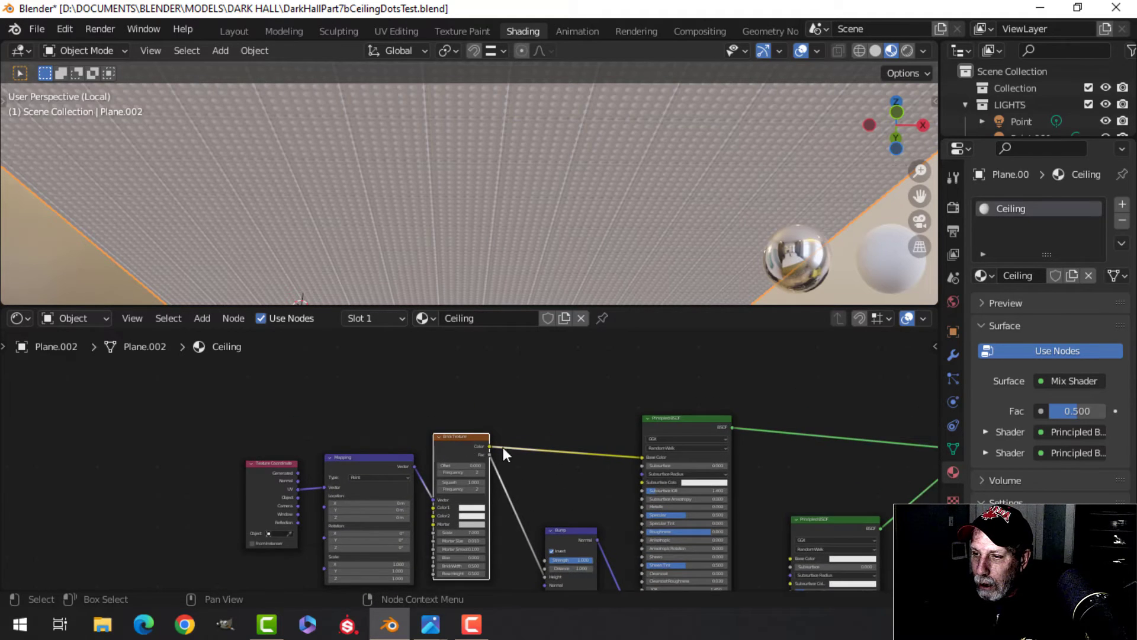
{"action": "scroll", "coordinate": [540, 474], "scroll_direction": "up", "scroll_amount": 3}
{"action": "middle_click_drag", "start_coordinate": [526, 540], "coordinate": [505, 436]}
{"action": "scroll", "coordinate": [550, 404], "scroll_direction": "up", "scroll_amount": 7}
{"action": "scroll", "coordinate": [521, 441], "scroll_direction": "up", "scroll_amount": 2}
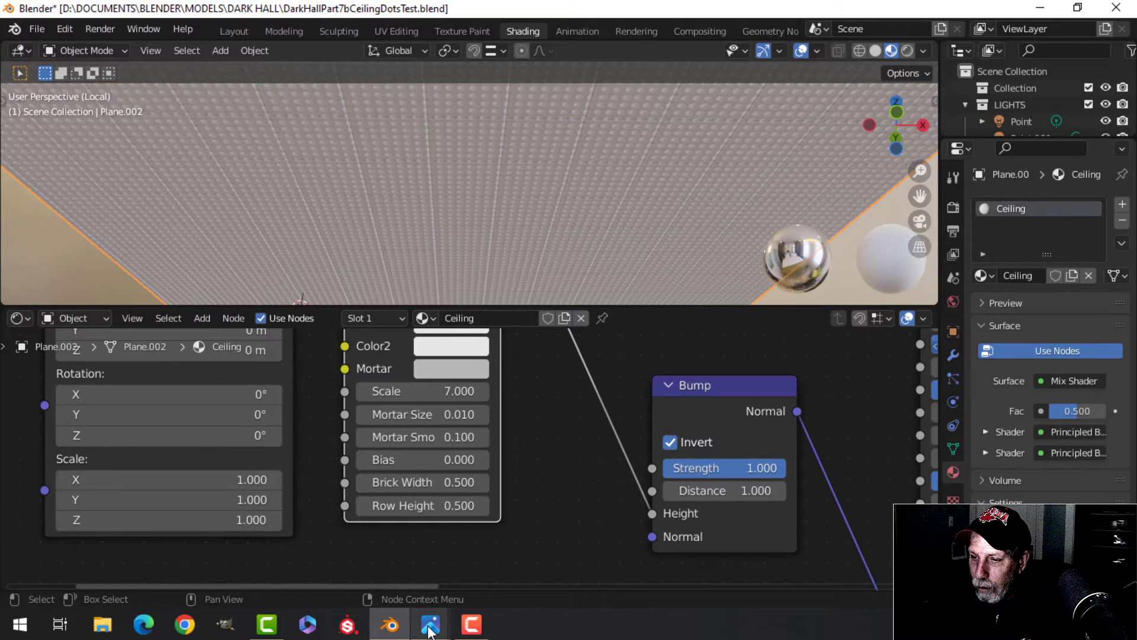
Step: Compare the Mortar Size values of the upper and lower Brick Textures in CeilingTilesWithDotsMaterial.jpg
{"action": "mouse_move", "coordinate": [429, 628]}
{"action": "left_click", "coordinate": [336, 493]}
{"action": "scroll", "coordinate": [429, 291], "scroll_direction": "up", "scroll_amount": 1}
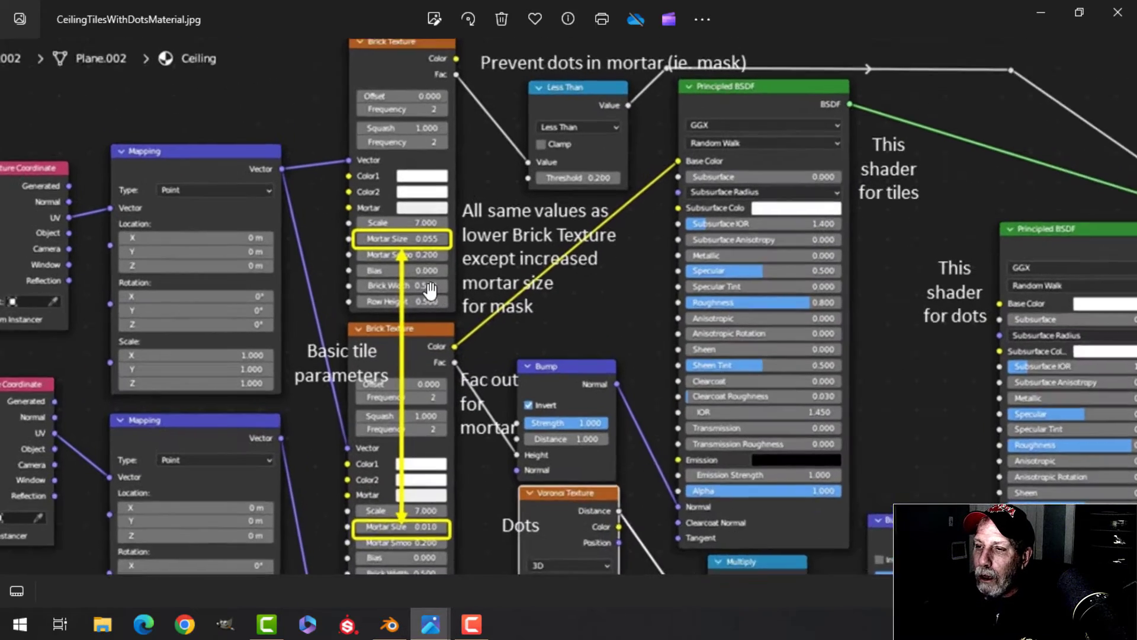
{"action": "scroll", "coordinate": [430, 290], "scroll_direction": "up", "scroll_amount": 1}
{"action": "scroll", "coordinate": [439, 389], "scroll_direction": "down", "scroll_amount": 1}
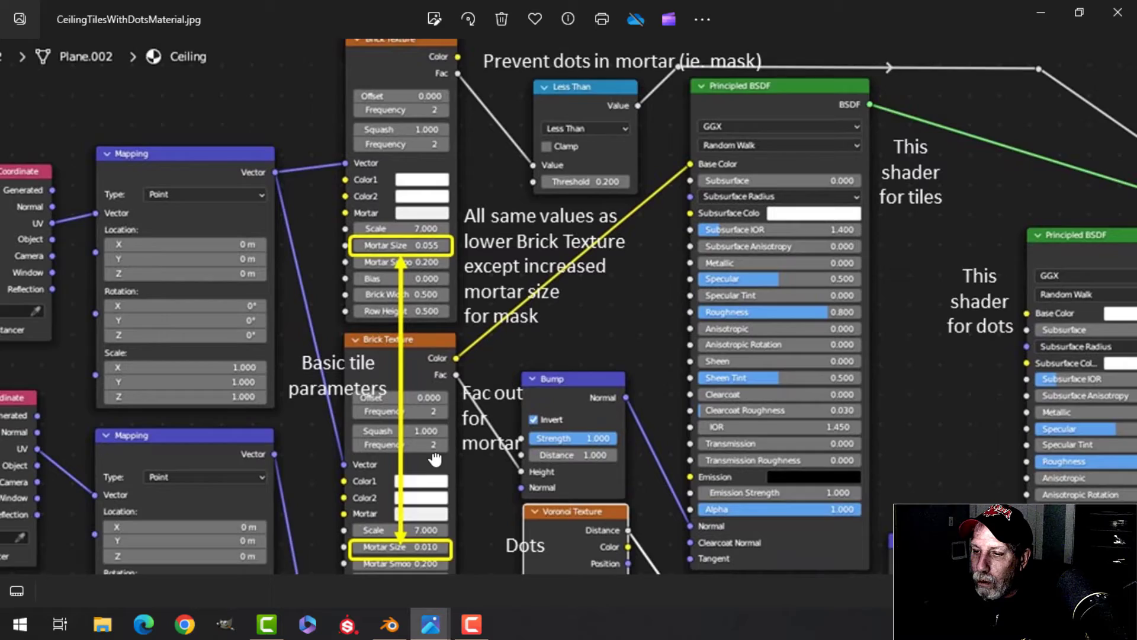
{"action": "left_click_drag", "start_coordinate": [436, 460], "coordinate": [437, 375]}
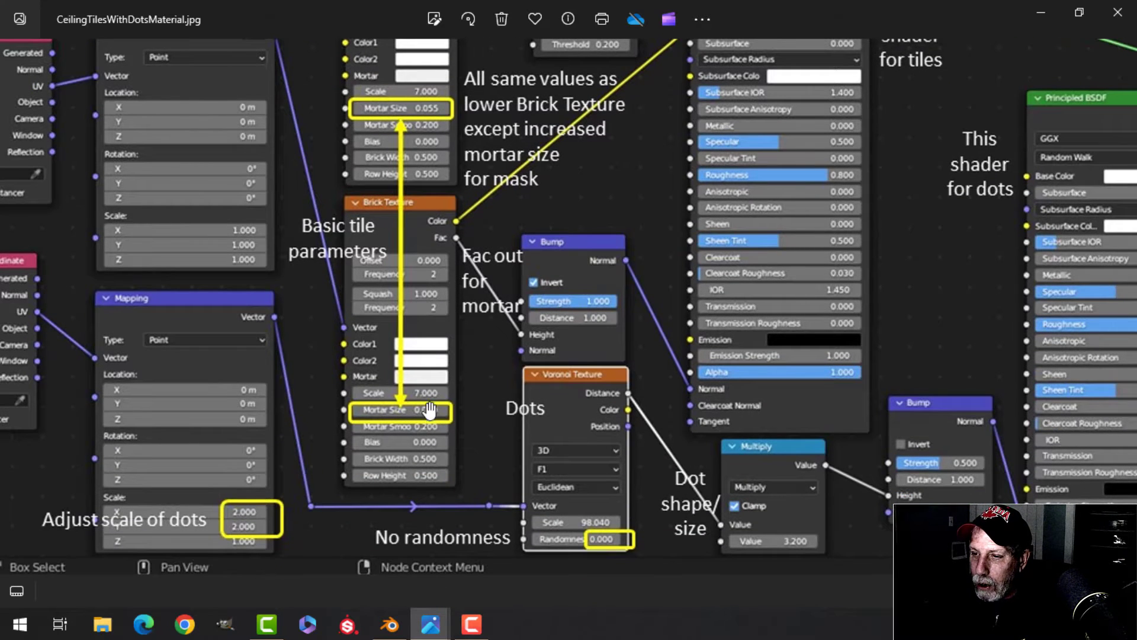
{"action": "left_click", "coordinate": [390, 624]}
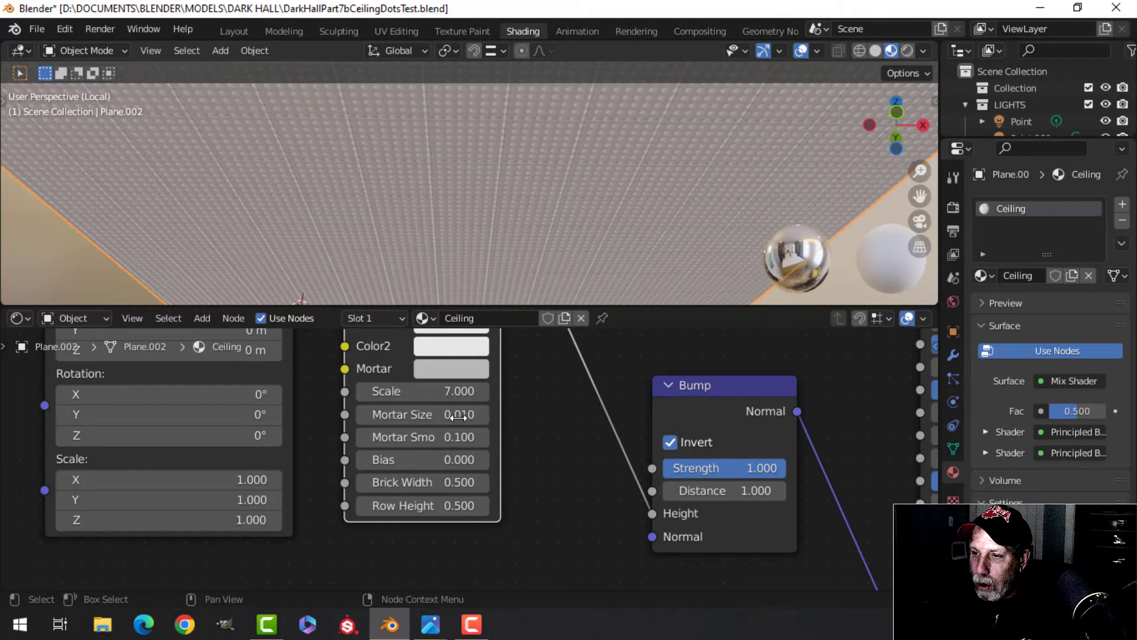
Step: Duplicate the Brick Texture node and place the copy directly above the original
{"action": "scroll", "coordinate": [545, 430], "scroll_direction": "down", "scroll_amount": 1}
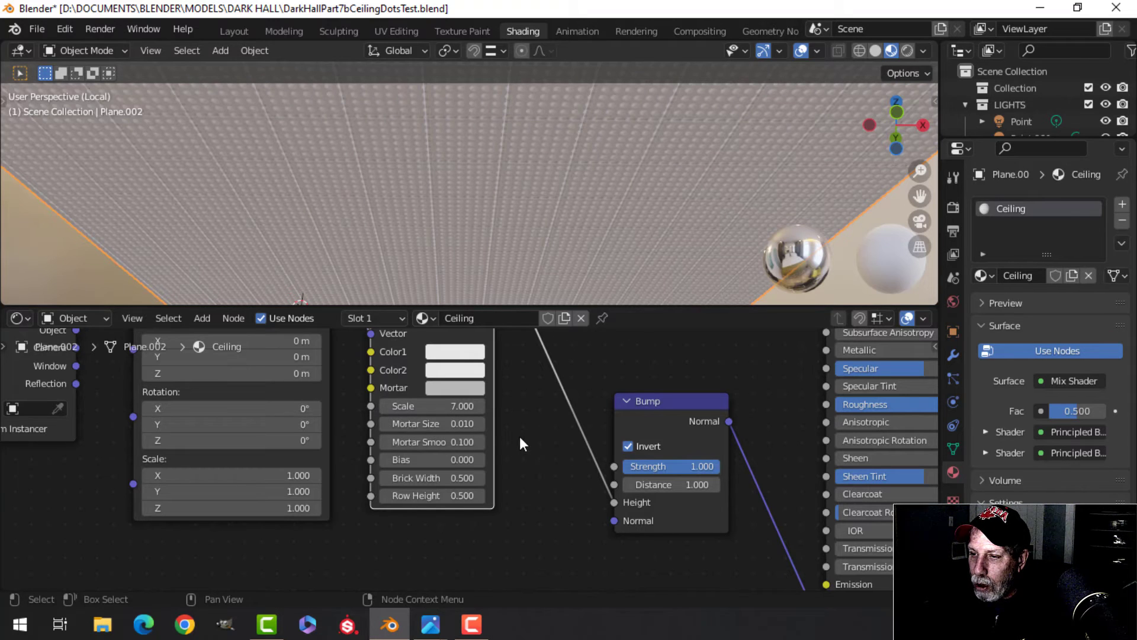
{"action": "scroll", "coordinate": [534, 389], "scroll_direction": "down", "scroll_amount": 1}
{"action": "middle_click_drag", "start_coordinate": [533, 388], "coordinate": [551, 548]}
{"action": "left_click_drag", "start_coordinate": [443, 478], "coordinate": [443, 370]}
{"action": "left_click", "coordinate": [443, 370]}
{"action": "scroll", "coordinate": [507, 420], "scroll_direction": "down", "scroll_amount": 2}
{"action": "middle_click_drag", "start_coordinate": [518, 450], "coordinate": [600, 329]}
{"action": "key", "text": "g"}
{"action": "left_click", "coordinate": [527, 393]}
Step: Move the Texture Coordinate and Mapping nodes farther from the Brick Textures and connect Mapping's Vector output to the upper Brick Texture's Vector input
{"action": "left_click_drag", "start_coordinate": [268, 435], "coordinate": [380, 493]}
{"action": "key", "text": "g"}
{"action": "left_click", "coordinate": [286, 493]}
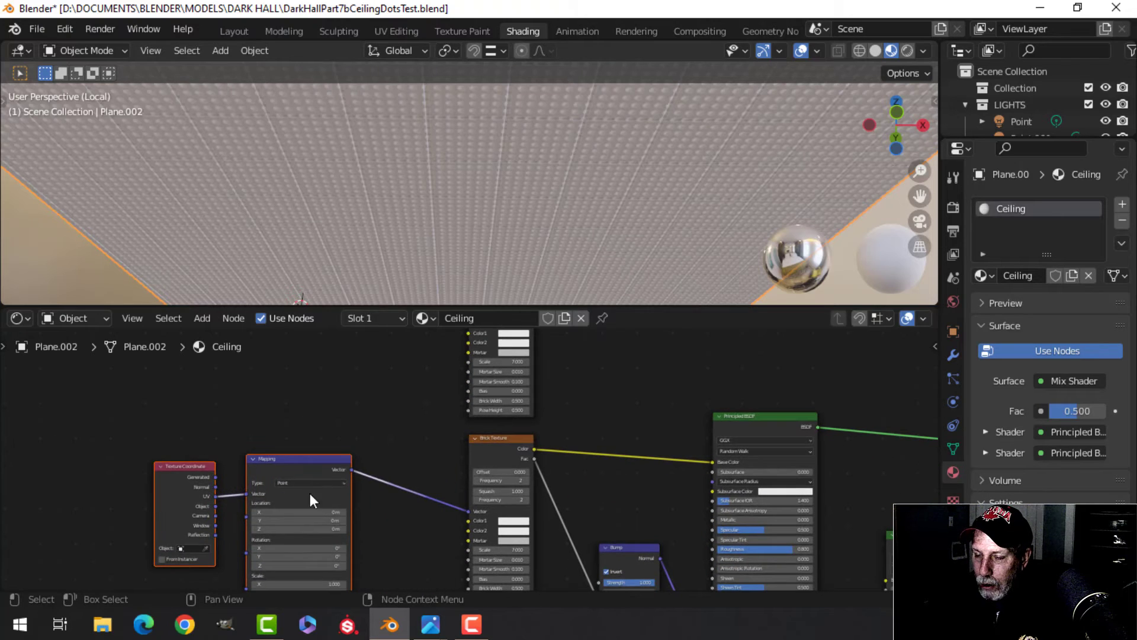
{"action": "middle_click_drag", "start_coordinate": [399, 461], "coordinate": [393, 494], "text": "shift"}
{"action": "scroll", "coordinate": [346, 509], "scroll_direction": "up", "scroll_amount": 2}
{"action": "scroll", "coordinate": [346, 509], "scroll_direction": "up", "scroll_amount": 2, "text": "shift"}
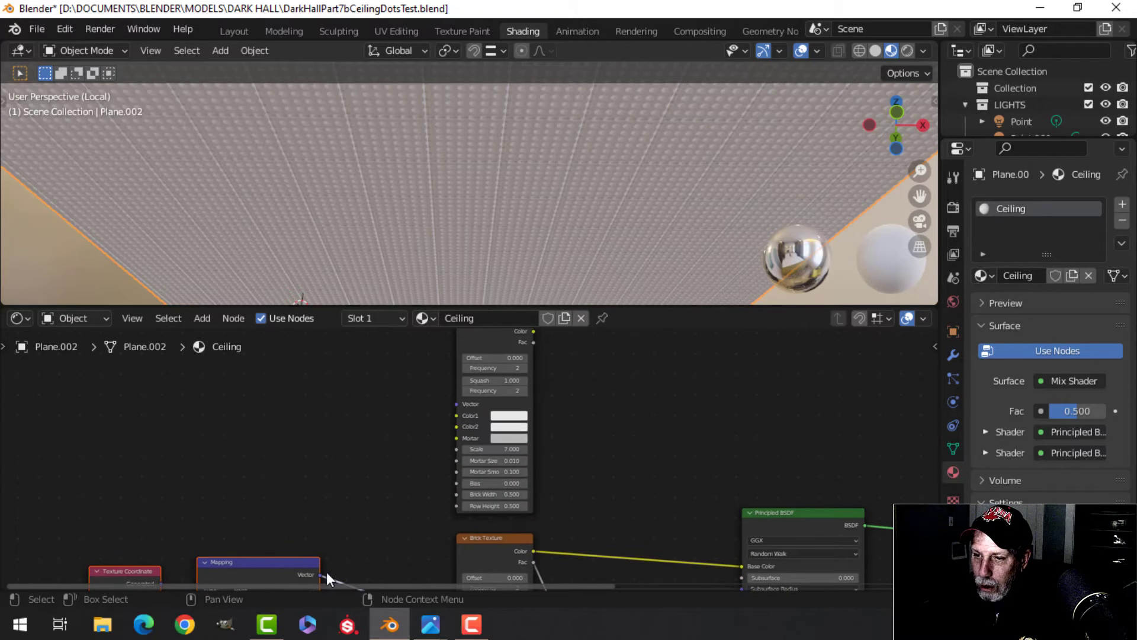
{"action": "left_click_drag", "start_coordinate": [321, 573], "coordinate": [454, 405]}
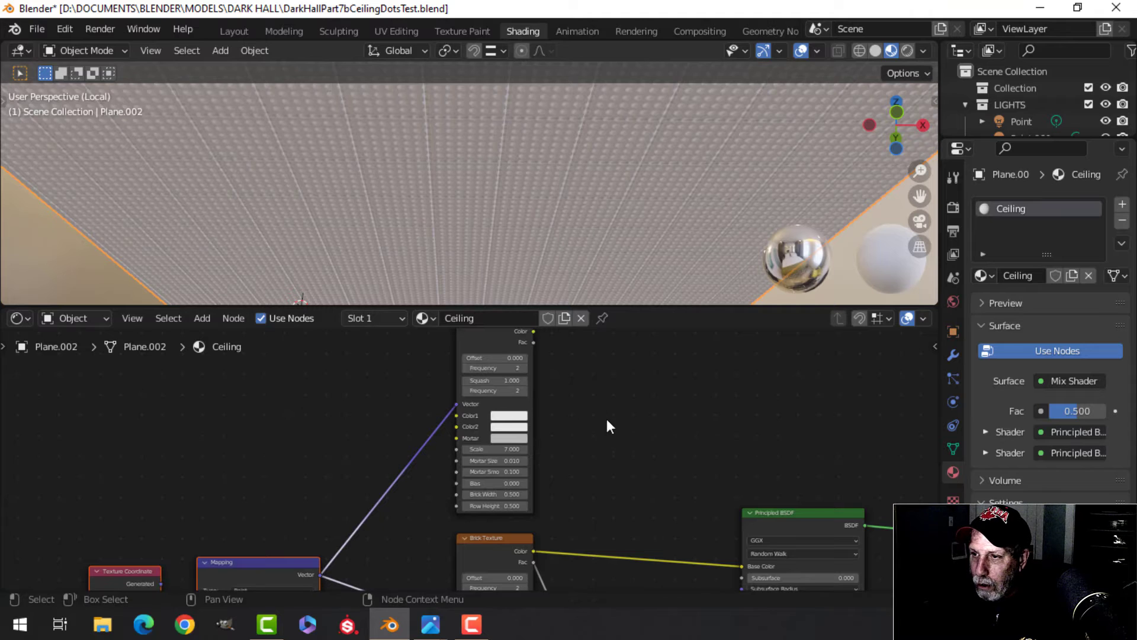
Step: Add a Math node beside the upper Brick Texture and set its operation to Less Than
{"action": "scroll", "coordinate": [601, 429], "scroll_direction": "up", "scroll_amount": 2}
{"action": "scroll", "coordinate": [629, 439], "scroll_direction": "up", "scroll_amount": 3}
{"action": "scroll", "coordinate": [631, 435], "scroll_direction": "down", "scroll_amount": 5}
{"action": "middle_click_drag", "start_coordinate": [582, 443], "coordinate": [474, 477]}
{"action": "scroll", "coordinate": [519, 452], "scroll_direction": "down", "scroll_amount": 1}
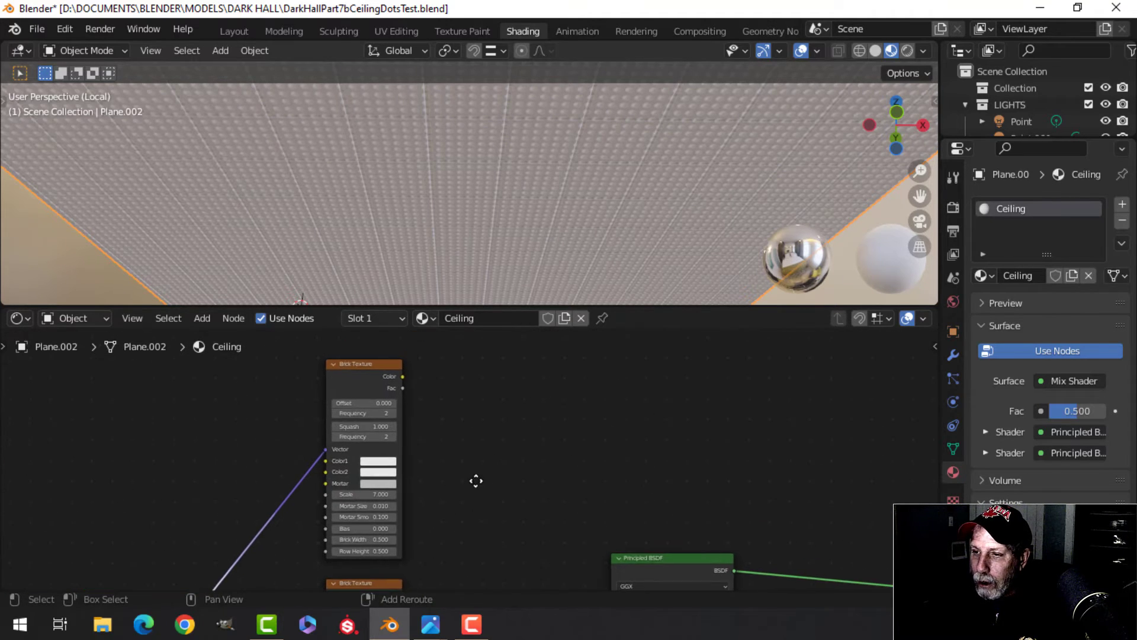
{"action": "key", "text": "shift+a"}
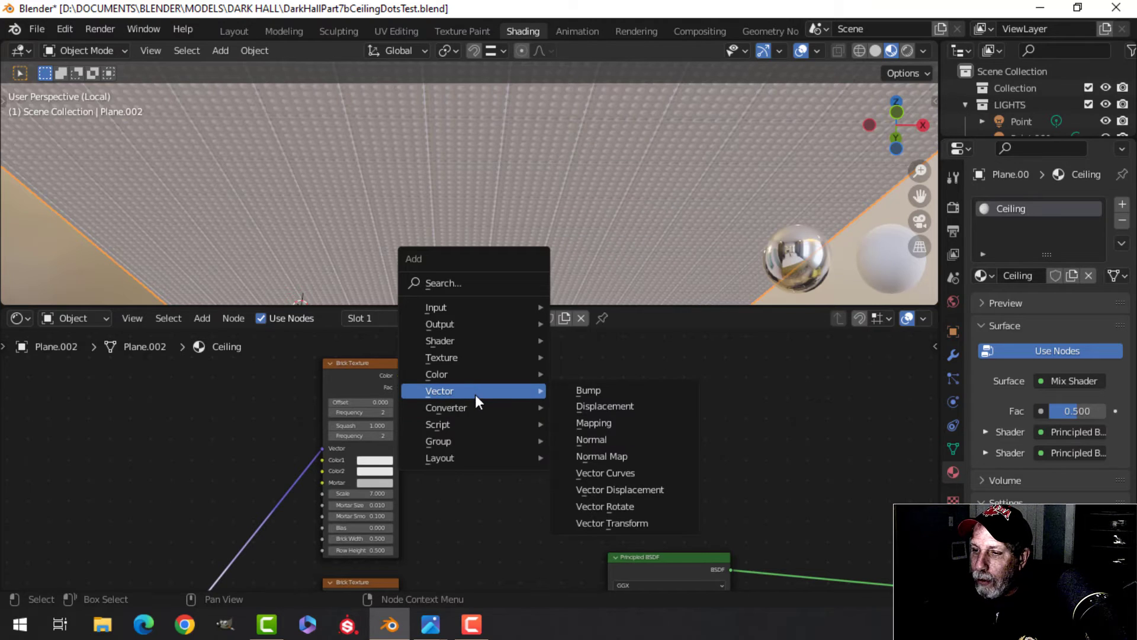
{"action": "mouse_move", "coordinate": [477, 409]}
{"action": "left_click", "coordinate": [583, 295]}
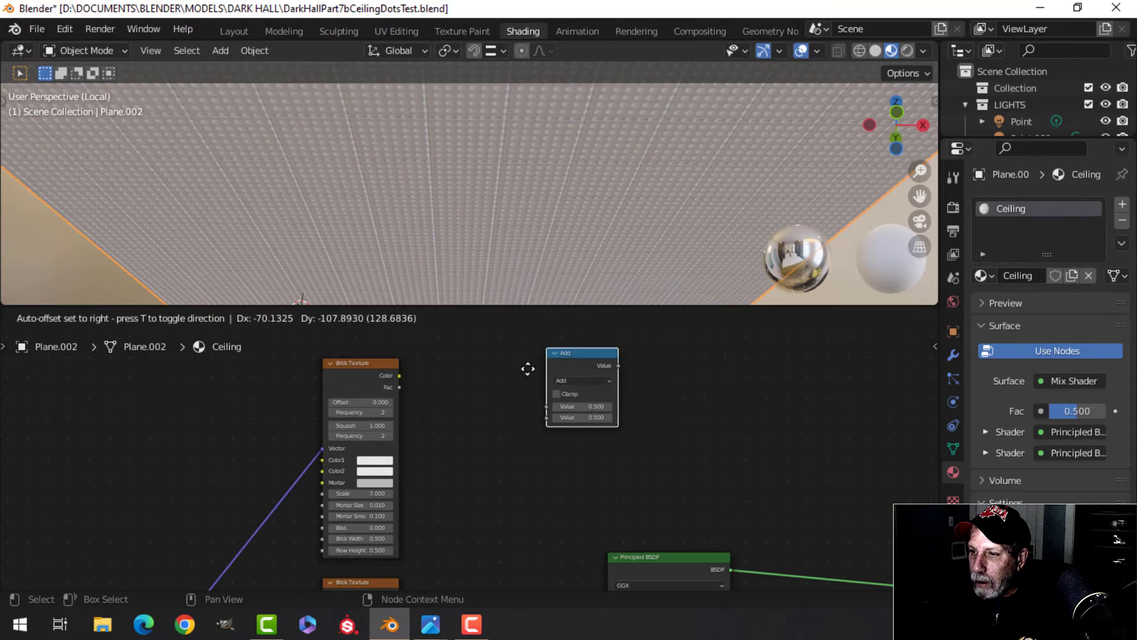
{"action": "left_click", "coordinate": [479, 377]}
{"action": "scroll", "coordinate": [513, 393], "scroll_direction": "up", "scroll_amount": 3}
{"action": "middle_click_drag", "start_coordinate": [530, 376], "coordinate": [472, 436]}
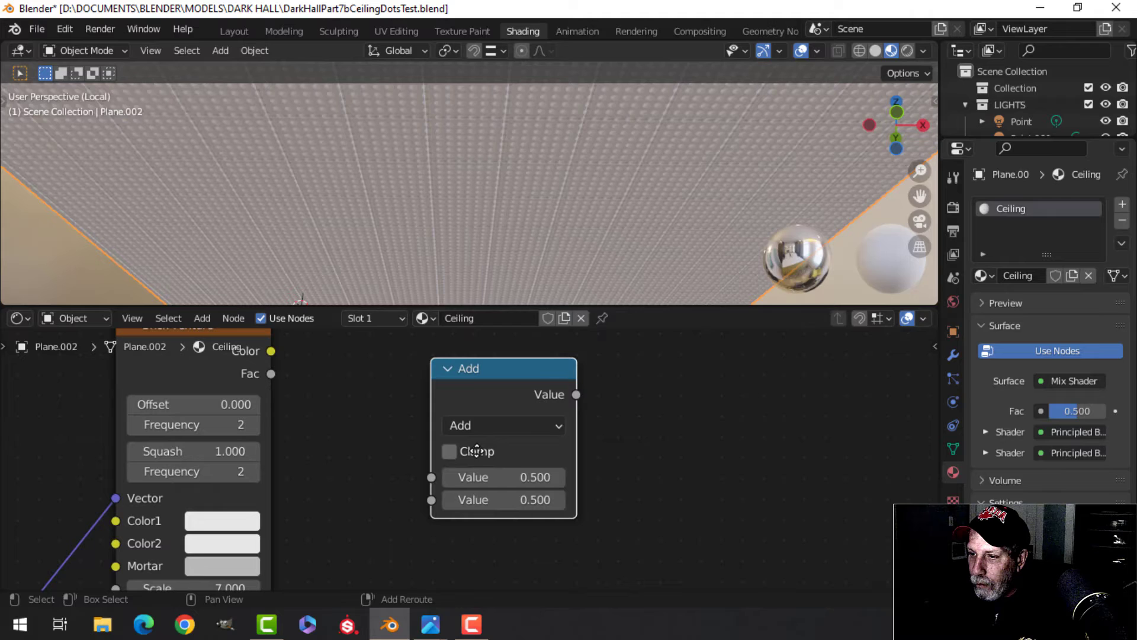
{"action": "left_click", "coordinate": [478, 426]}
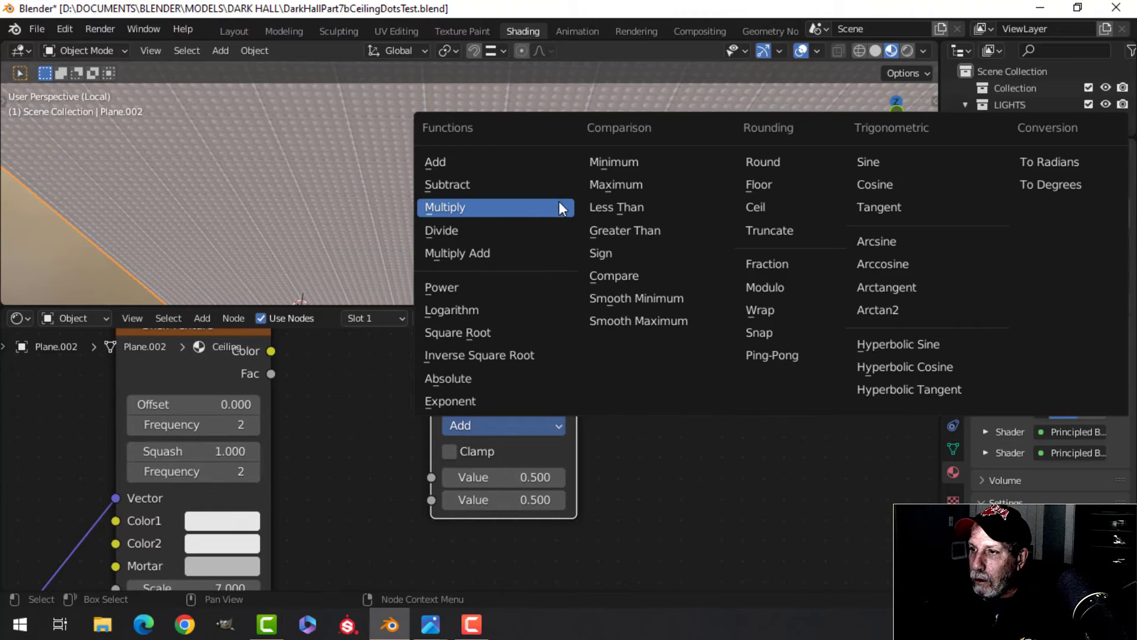
{"action": "left_click", "coordinate": [610, 208]}
Step: Check the mask wiring in CeilingTilesWithDotsMaterial.jpg and connect the upper Brick Texture's Fac output to the Less Than node's Value input
{"action": "scroll", "coordinate": [595, 422], "scroll_direction": "down", "scroll_amount": 1}
{"action": "mouse_move", "coordinate": [381, 437]}
{"action": "middle_mouse_down"}
{"action": "mouse_move", "coordinate": [400, 455]}
{"action": "mouse_move", "coordinate": [379, 444]}
{"action": "middle_mouse_up"}
{"action": "scroll", "coordinate": [372, 473], "scroll_direction": "down", "scroll_amount": 1}
{"action": "mouse_move", "coordinate": [430, 622]}
{"action": "left_click", "coordinate": [356, 527]}
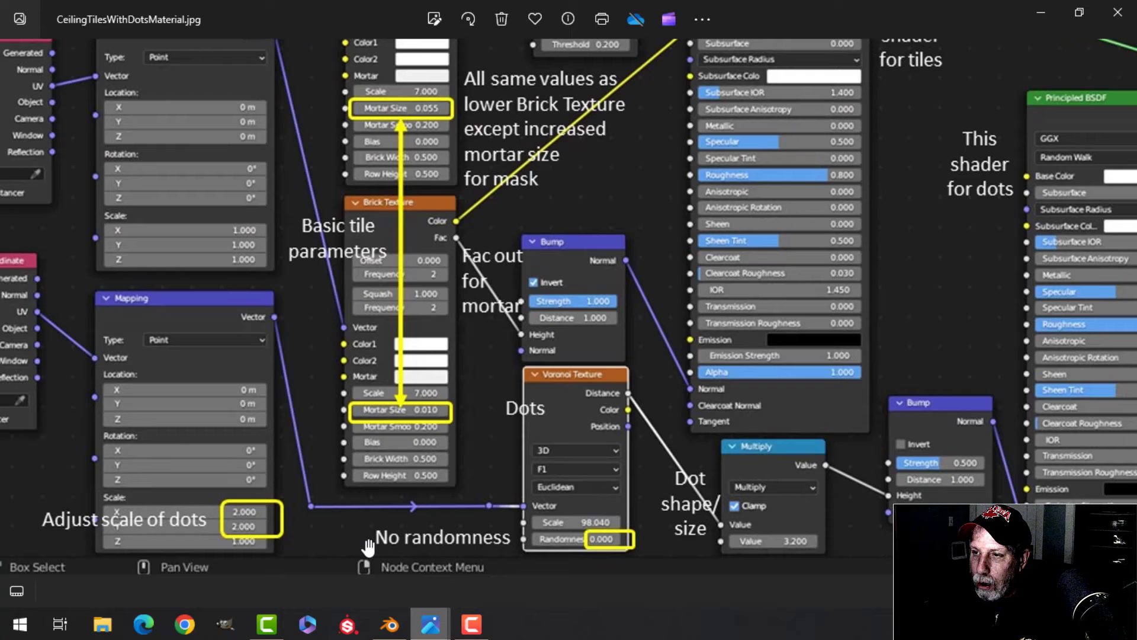
{"action": "scroll", "coordinate": [518, 124], "scroll_direction": "up", "scroll_amount": 3}
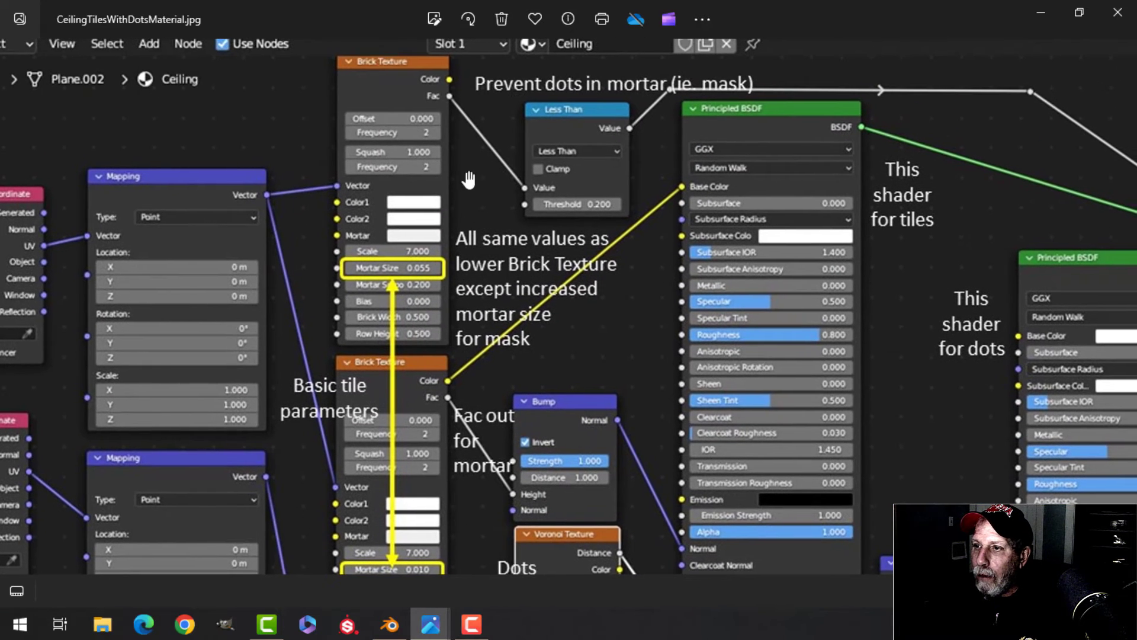
{"action": "left_click", "coordinate": [390, 625]}
{"action": "middle_click_drag", "start_coordinate": [365, 409], "coordinate": [390, 392]}
{"action": "left_click_drag", "start_coordinate": [381, 361], "coordinate": [517, 448]}
{"action": "scroll", "coordinate": [455, 526], "scroll_direction": "down", "scroll_amount": 1}
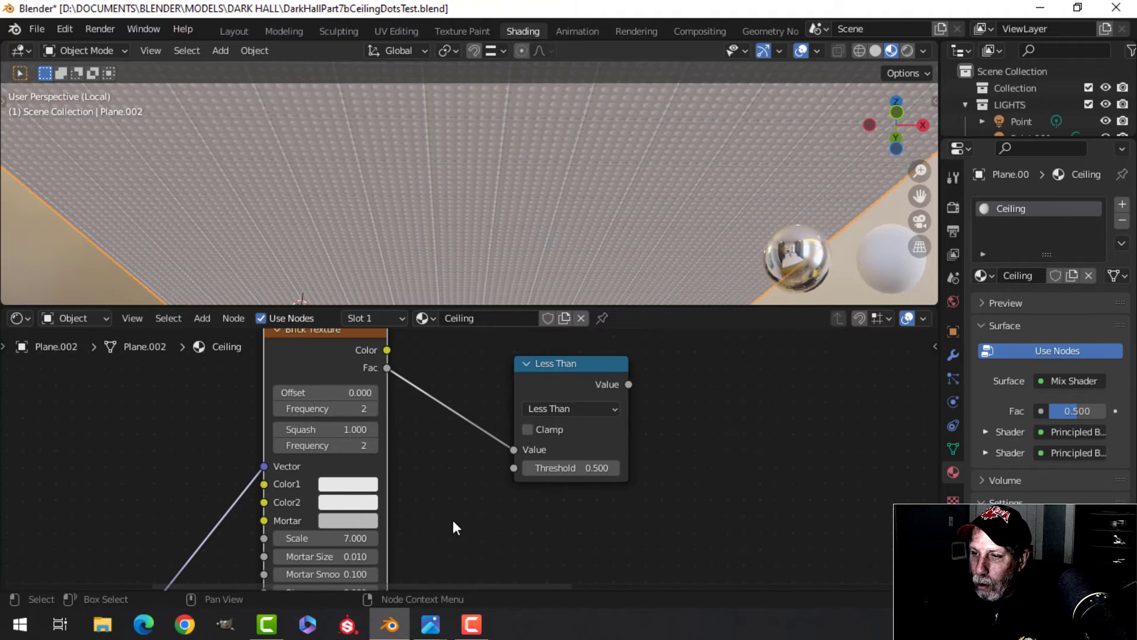
{"action": "scroll", "coordinate": [632, 473], "scroll_direction": "down", "scroll_amount": 1}
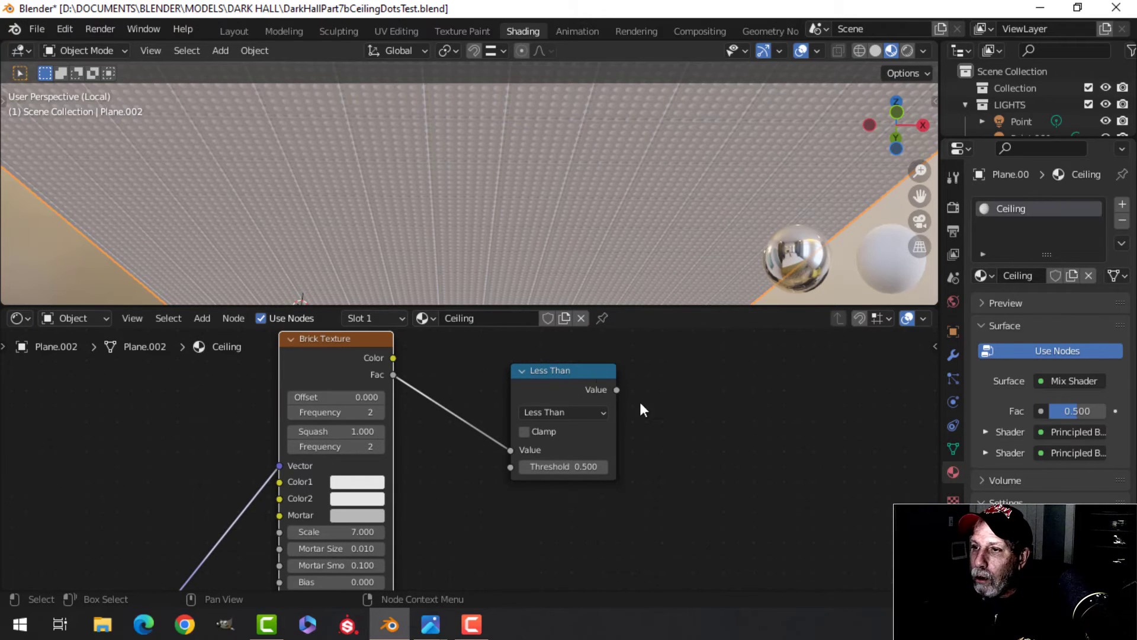
Step: Connect the Less Than node's Value output to the Mix Shader's Fac input
{"action": "scroll", "coordinate": [509, 228], "scroll_direction": "up", "scroll_amount": 2}
{"action": "scroll", "coordinate": [693, 427], "scroll_direction": "down", "scroll_amount": 2}
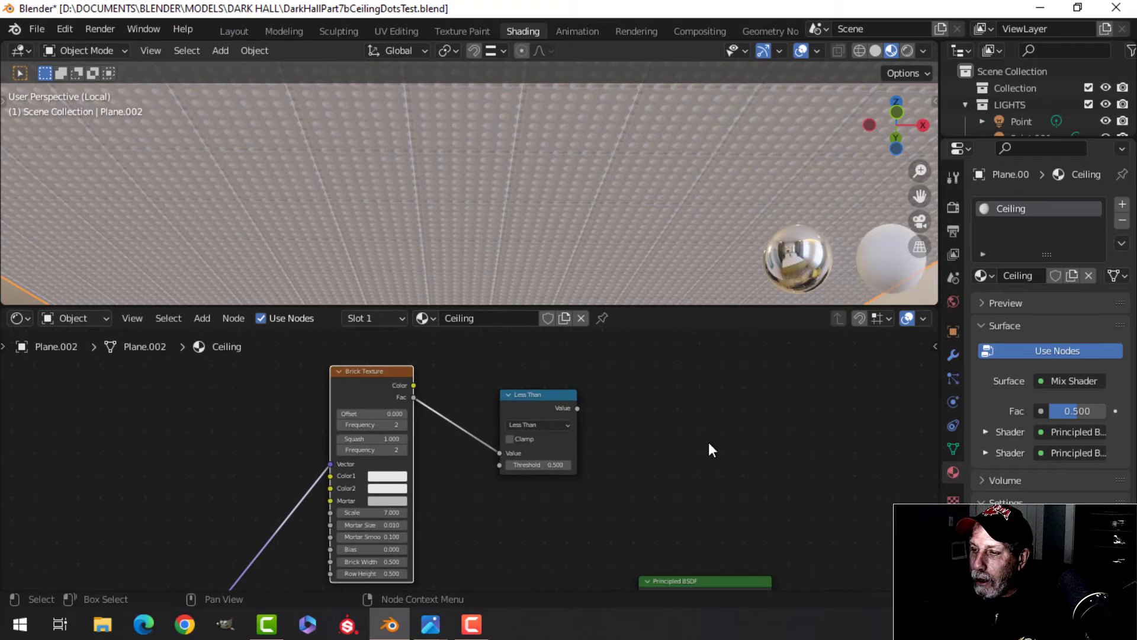
{"action": "scroll", "coordinate": [712, 450], "scroll_direction": "down", "scroll_amount": 2}
{"action": "middle_click_drag", "start_coordinate": [713, 467], "coordinate": [432, 423]}
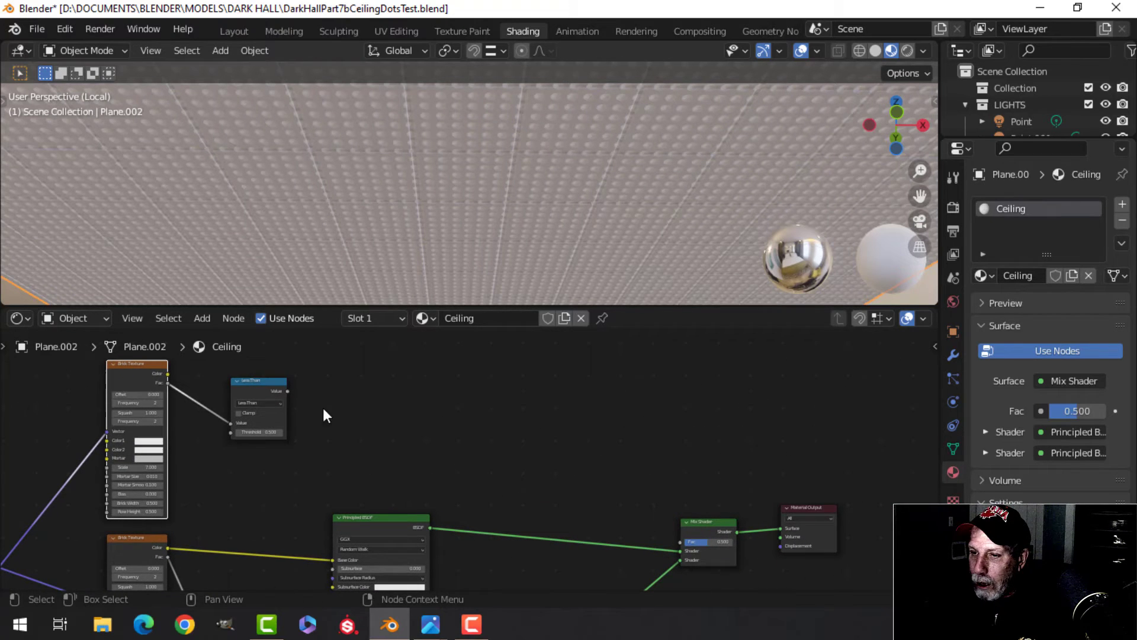
{"action": "left_click_drag", "start_coordinate": [288, 391], "coordinate": [681, 540]}
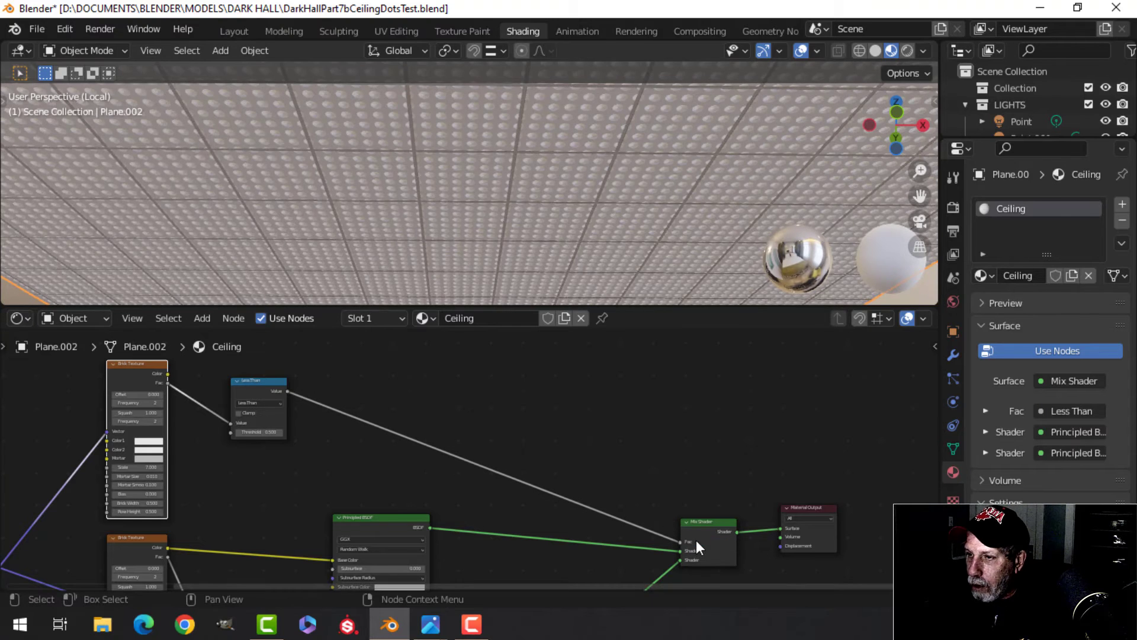
{"action": "scroll", "coordinate": [450, 249], "scroll_direction": "up", "scroll_amount": 3}
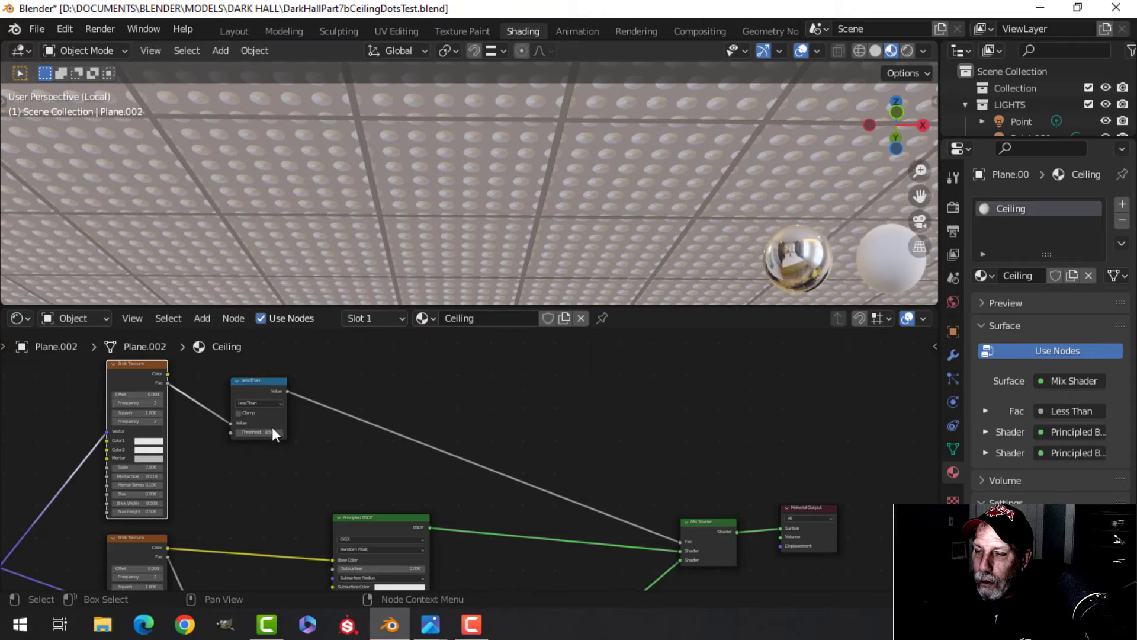
Step: Check the mask's mortar size in CeilingTilesWithDotsMaterial.jpg and set the upper Brick Texture's Mortar Size to 0.055
{"action": "middle_click_drag", "start_coordinate": [279, 481], "coordinate": [503, 435], "text": "shift"}
{"action": "scroll", "coordinate": [391, 440], "scroll_direction": "up", "scroll_amount": 4}
{"action": "middle_click_drag", "start_coordinate": [391, 440], "coordinate": [498, 425], "text": "shift"}
{"action": "scroll", "coordinate": [483, 426], "scroll_direction": "up", "scroll_amount": 3}
{"action": "scroll", "coordinate": [491, 426], "scroll_direction": "up", "scroll_amount": 1}
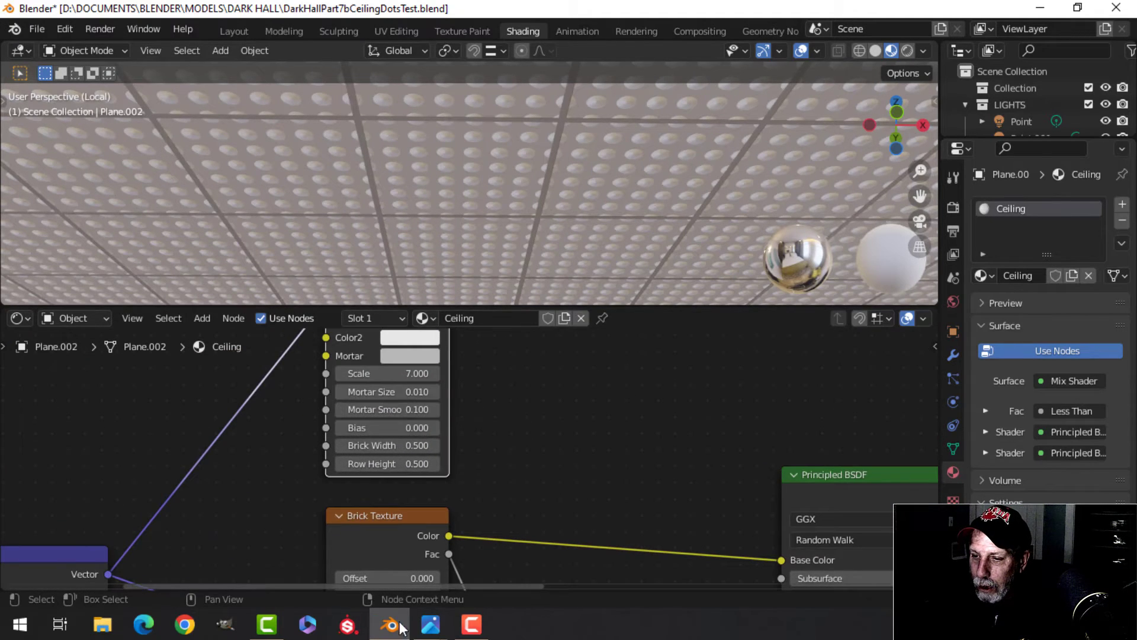
{"action": "mouse_move", "coordinate": [431, 624]}
{"action": "left_click", "coordinate": [364, 533]}
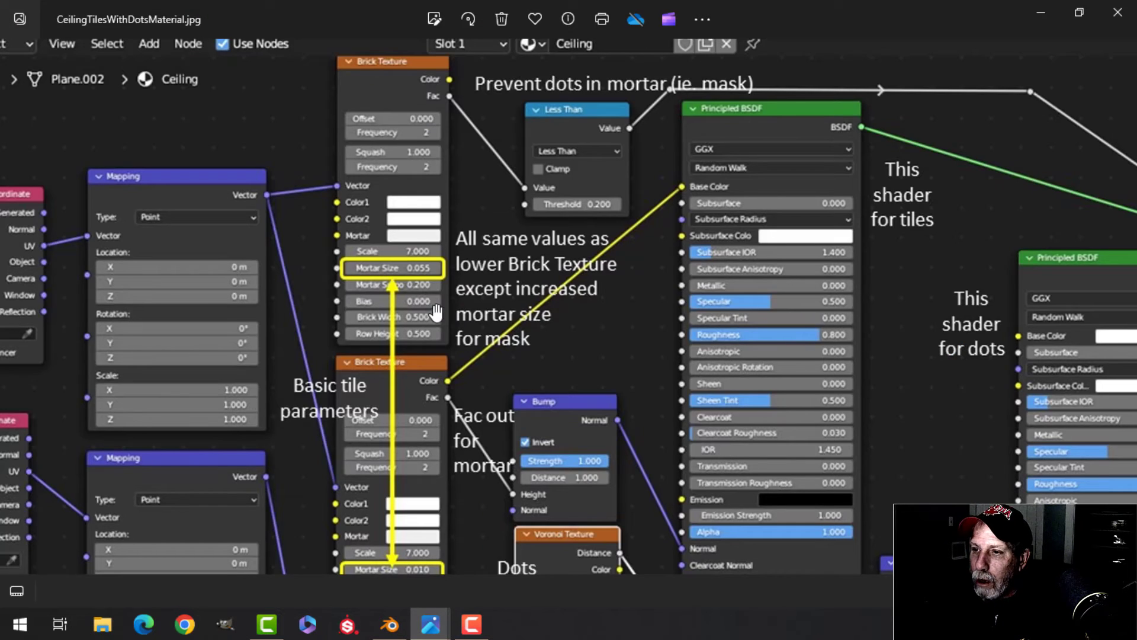
{"action": "left_click", "coordinate": [390, 624]}
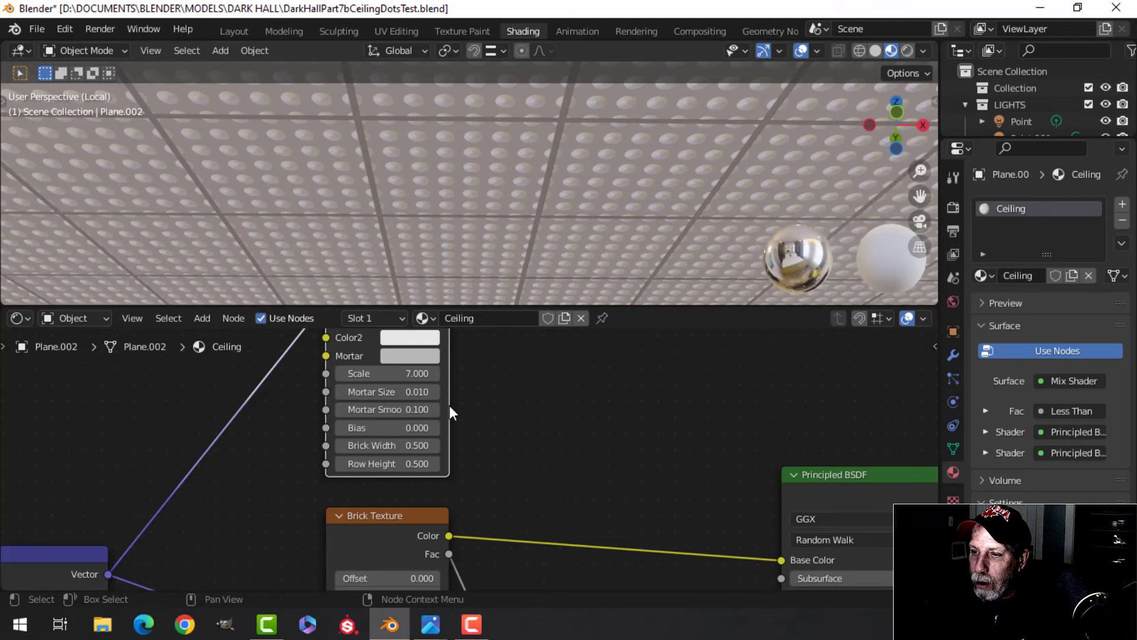
{"action": "left_click", "coordinate": [409, 385]}
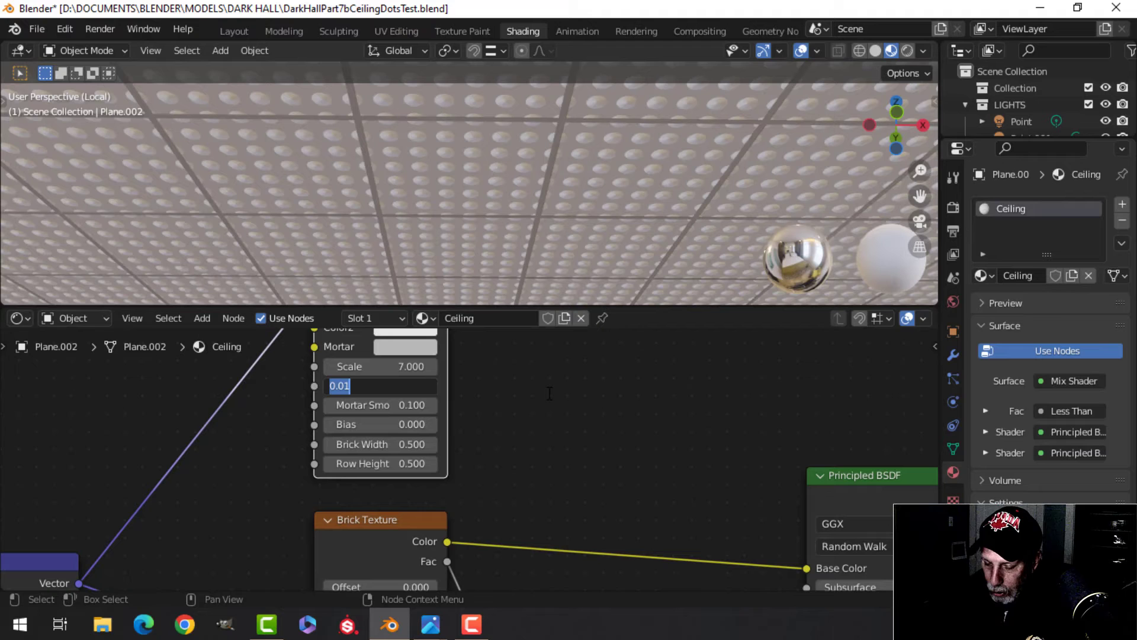
{"action": "type", "text": "0.055"}
{"action": "key", "text": "Return"}
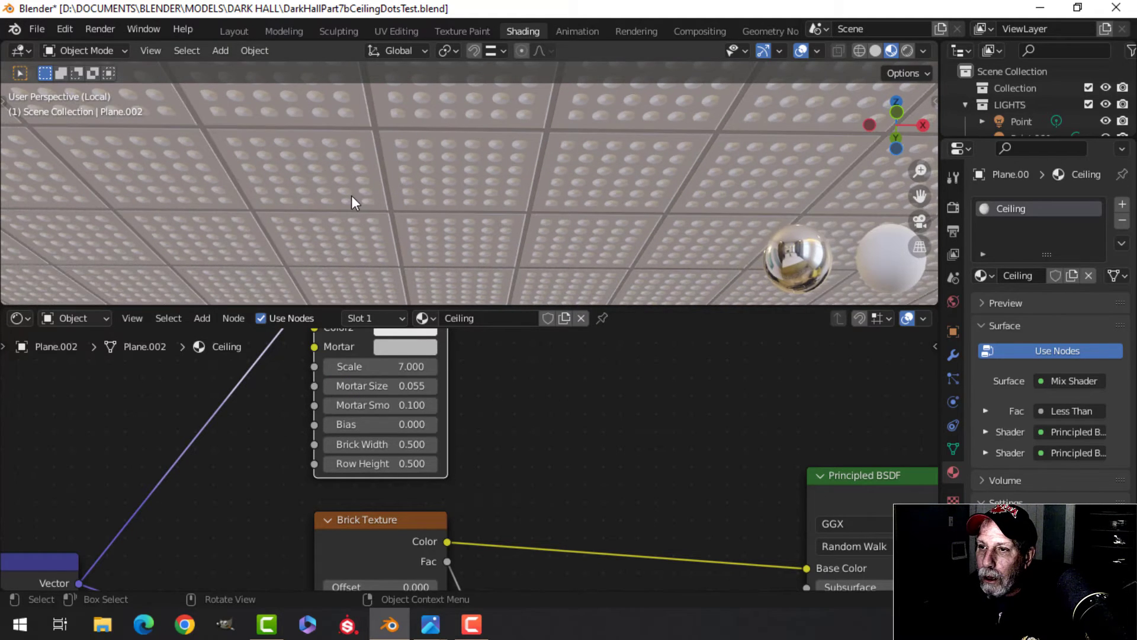
Step: Examine the ceiling tiles up close and from farther away to check the masking of dots around the mortar lines
{"action": "middle_click_drag", "start_coordinate": [354, 195], "coordinate": [364, 141]}
{"action": "middle_click_drag", "start_coordinate": [261, 153], "coordinate": [383, 114]}
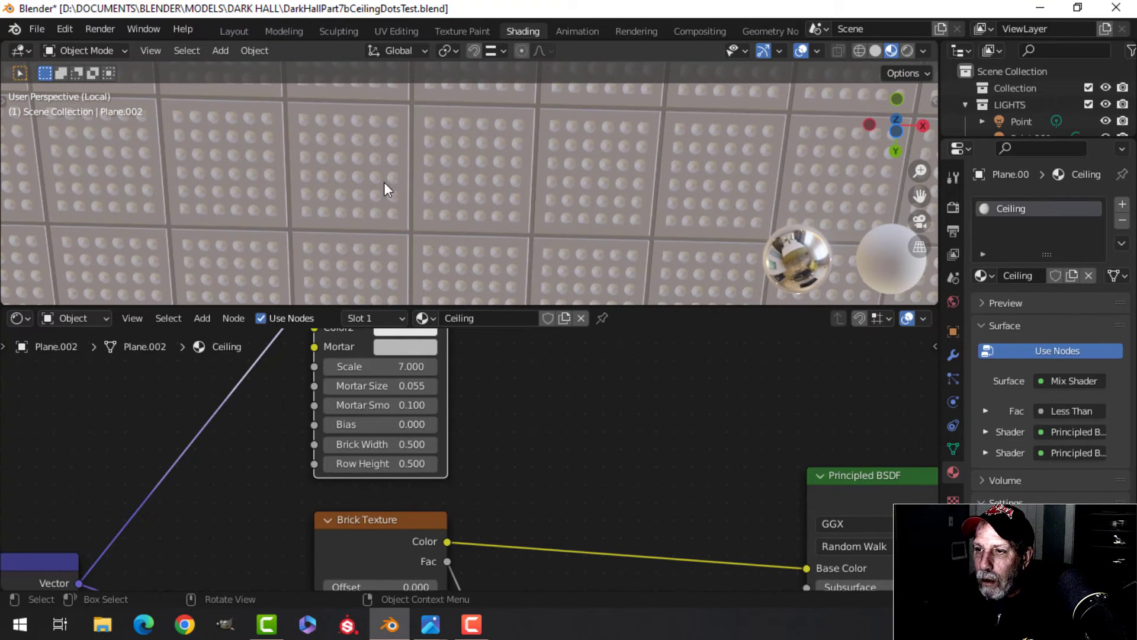
{"action": "scroll", "coordinate": [384, 182], "scroll_direction": "up", "scroll_amount": 3}
{"action": "scroll", "coordinate": [314, 235], "scroll_direction": "down", "scroll_amount": 6}
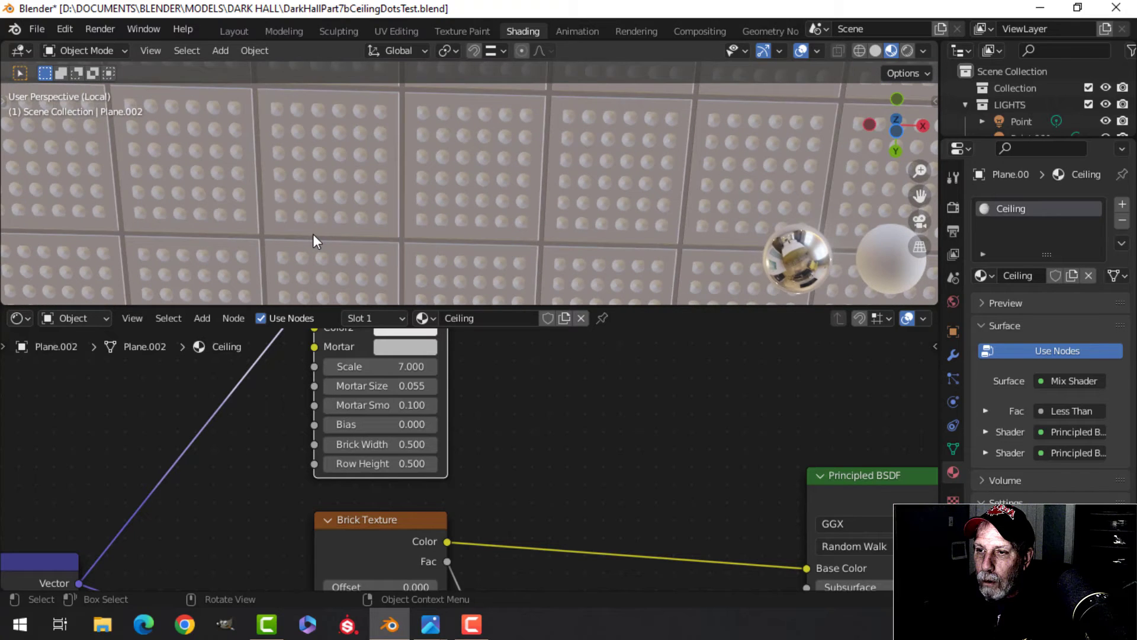
{"action": "middle_click_drag", "start_coordinate": [485, 220], "coordinate": [454, 76]}
{"action": "middle_click_drag", "start_coordinate": [385, 233], "coordinate": [467, 143], "text": "shift"}
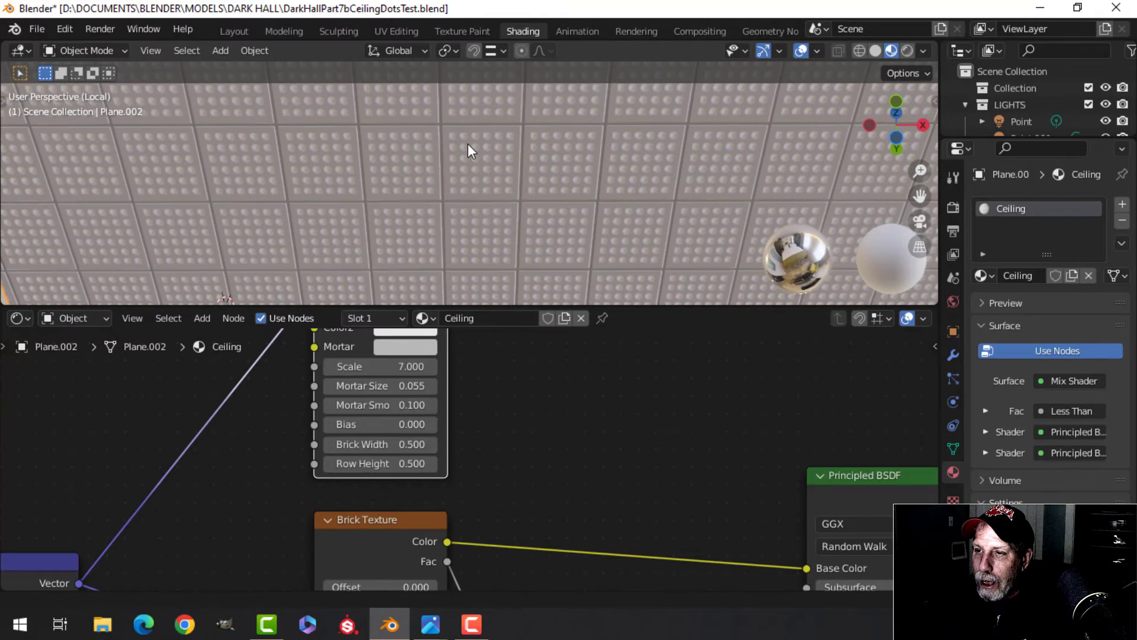
{"action": "middle_click_drag", "start_coordinate": [439, 192], "coordinate": [457, 180], "text": "shift"}
{"action": "scroll", "coordinate": [435, 195], "scroll_direction": "down", "scroll_amount": 3}
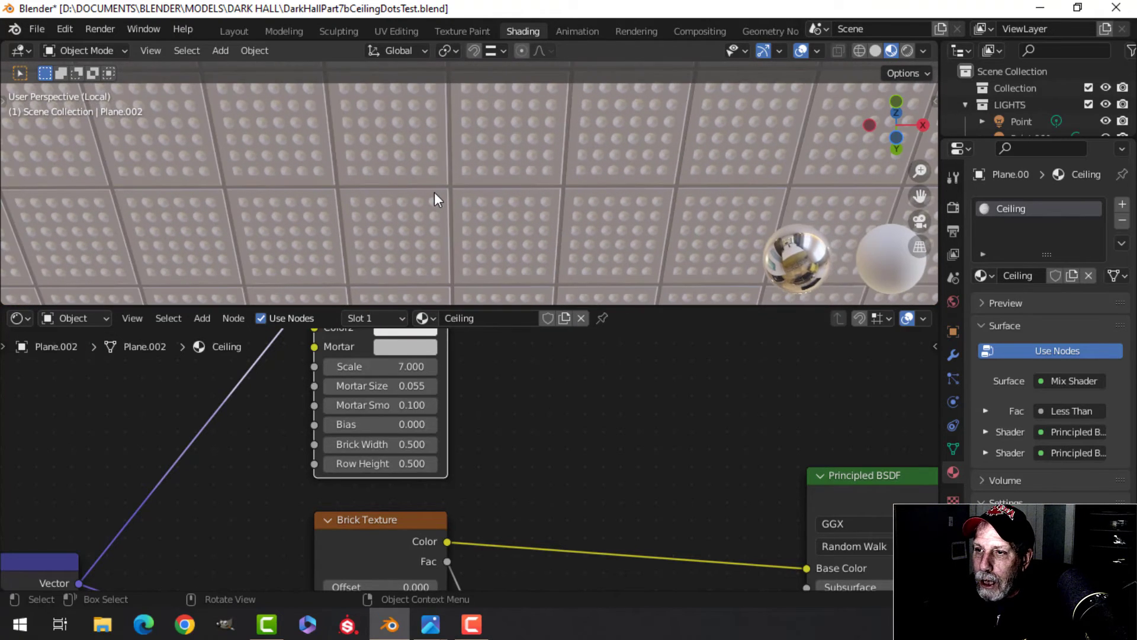
{"action": "scroll", "coordinate": [431, 189], "scroll_direction": "up", "scroll_amount": 2}
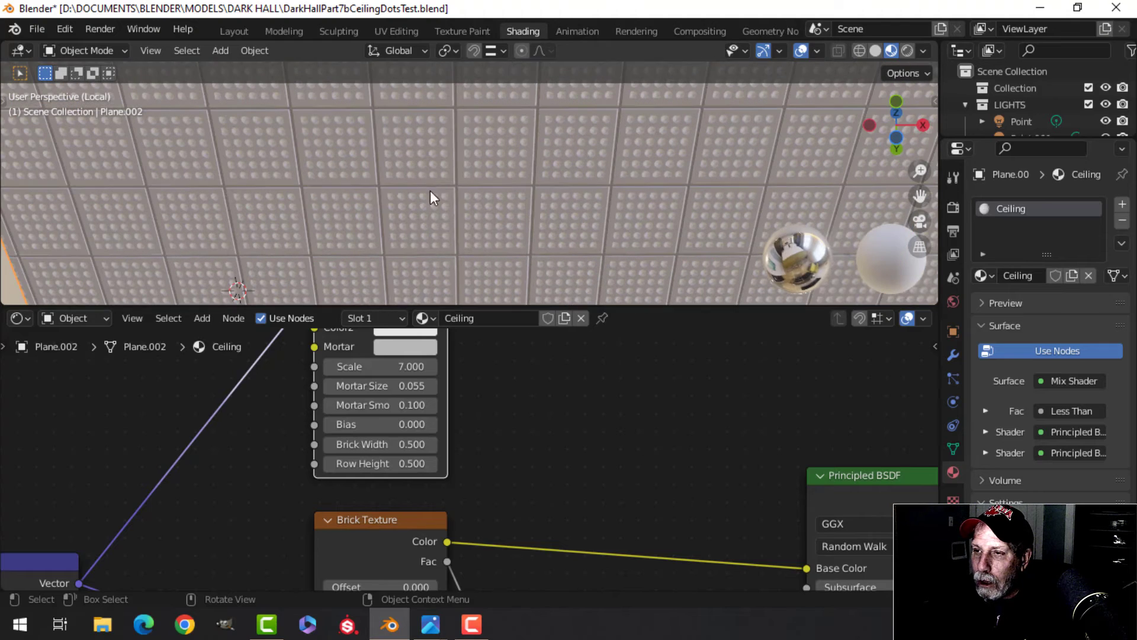
Step: Compare the dot Mapping and Voronoi Texture settings with the reference values in CeilingTilesWithDotsMaterial.jpg
{"action": "scroll", "coordinate": [208, 500], "scroll_direction": "down", "scroll_amount": 4}
{"action": "middle_click_drag", "start_coordinate": [251, 467], "coordinate": [352, 322]}
{"action": "middle_click_drag", "start_coordinate": [335, 436], "coordinate": [390, 356]}
{"action": "scroll", "coordinate": [350, 466], "scroll_direction": "up", "scroll_amount": 2}
{"action": "middle_click_drag", "start_coordinate": [393, 444], "coordinate": [447, 447]}
{"action": "scroll", "coordinate": [448, 422], "scroll_direction": "up", "scroll_amount": 1}
{"action": "scroll", "coordinate": [839, 470], "scroll_direction": "down", "scroll_amount": 3}
{"action": "middle_click_drag", "start_coordinate": [734, 473], "coordinate": [466, 400]}
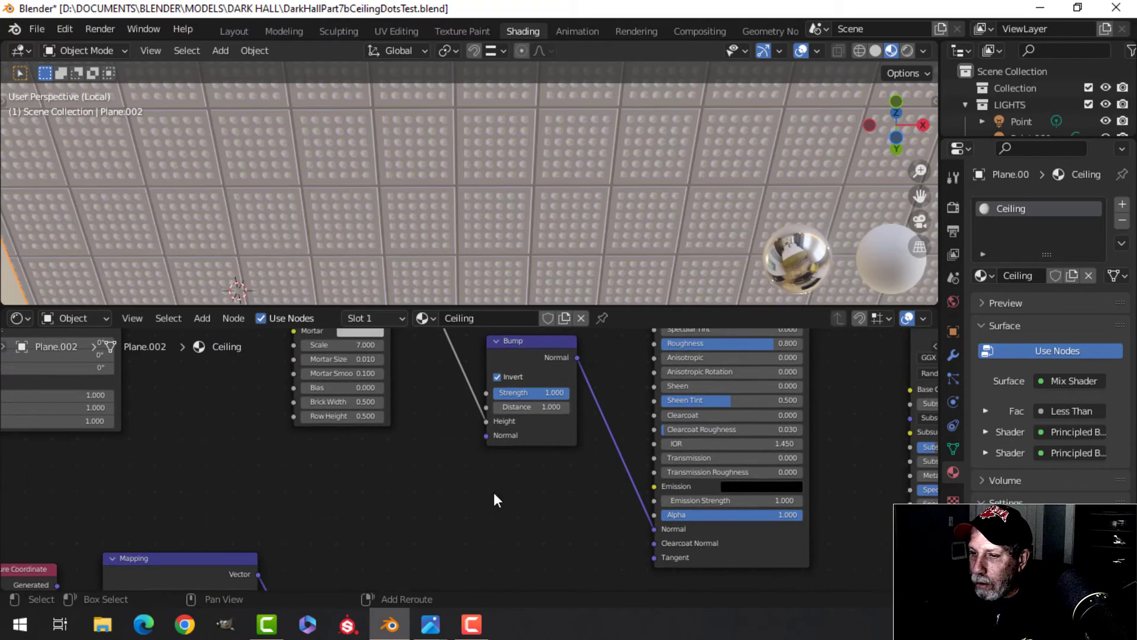
{"action": "middle_click_drag", "start_coordinate": [475, 524], "coordinate": [549, 372]}
{"action": "middle_click_drag", "start_coordinate": [540, 432], "coordinate": [574, 339]}
{"action": "middle_click_drag", "start_coordinate": [392, 505], "coordinate": [381, 452]}
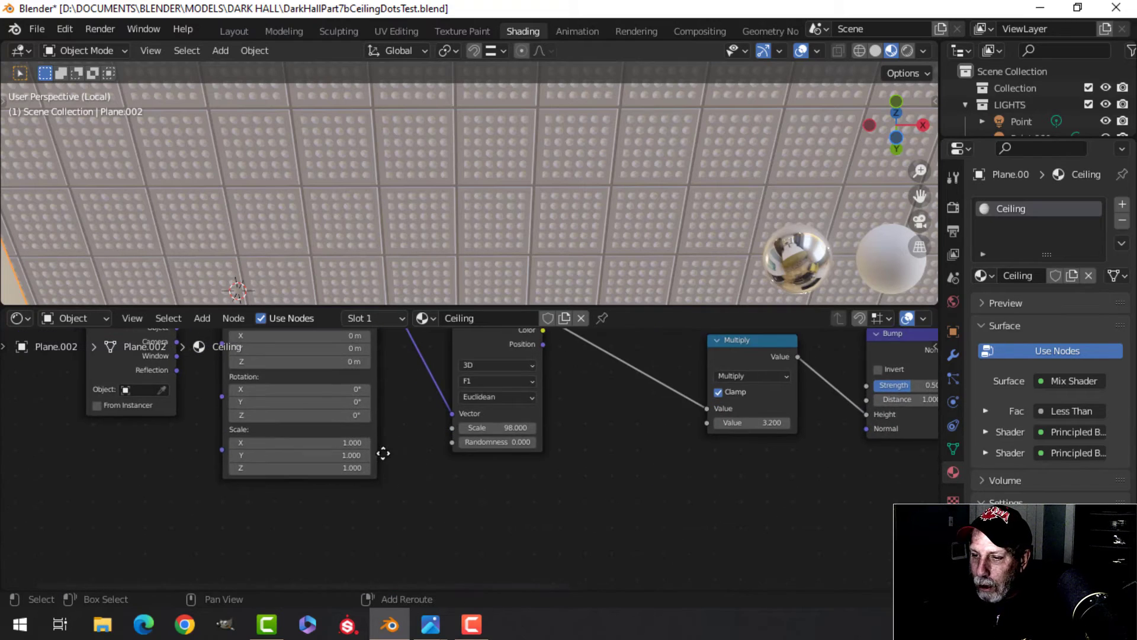
{"action": "scroll", "coordinate": [601, 465], "scroll_direction": "up", "scroll_amount": 1}
{"action": "scroll", "coordinate": [633, 443], "scroll_direction": "up", "scroll_amount": 2}
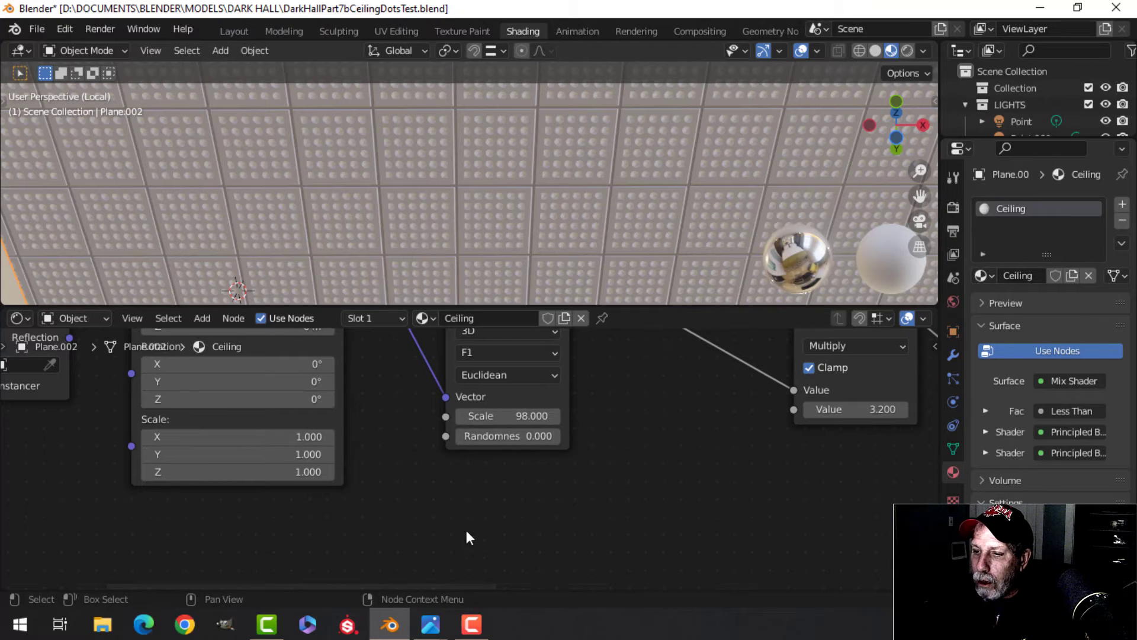
{"action": "left_click", "coordinate": [431, 625]}
{"action": "left_click", "coordinate": [361, 541]}
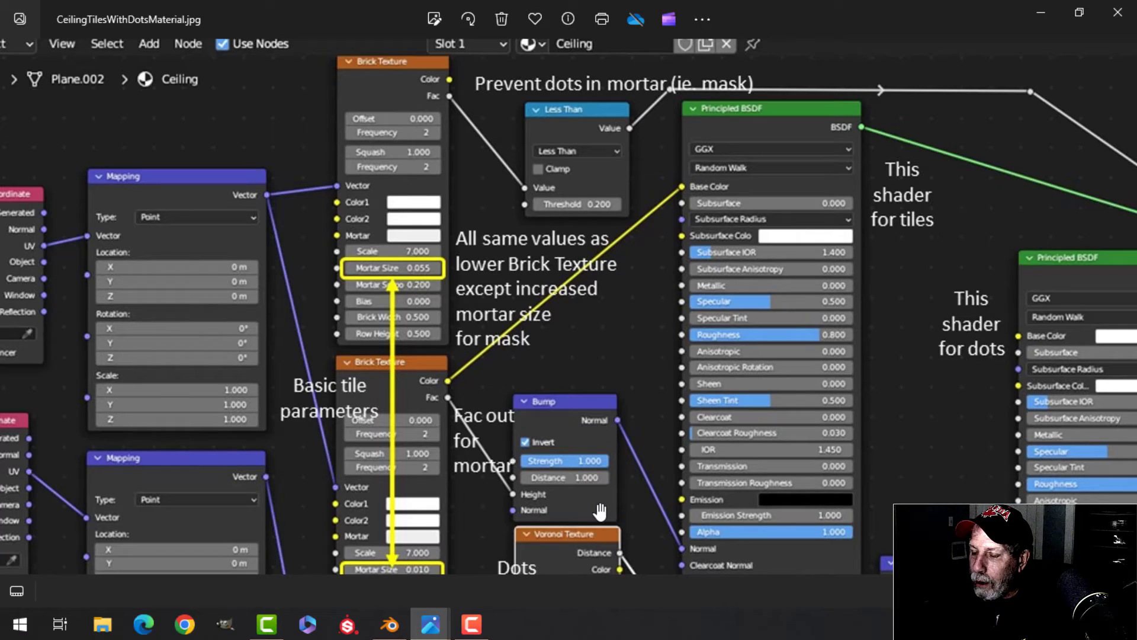
{"action": "scroll", "coordinate": [558, 318], "scroll_direction": "up", "scroll_amount": 3}
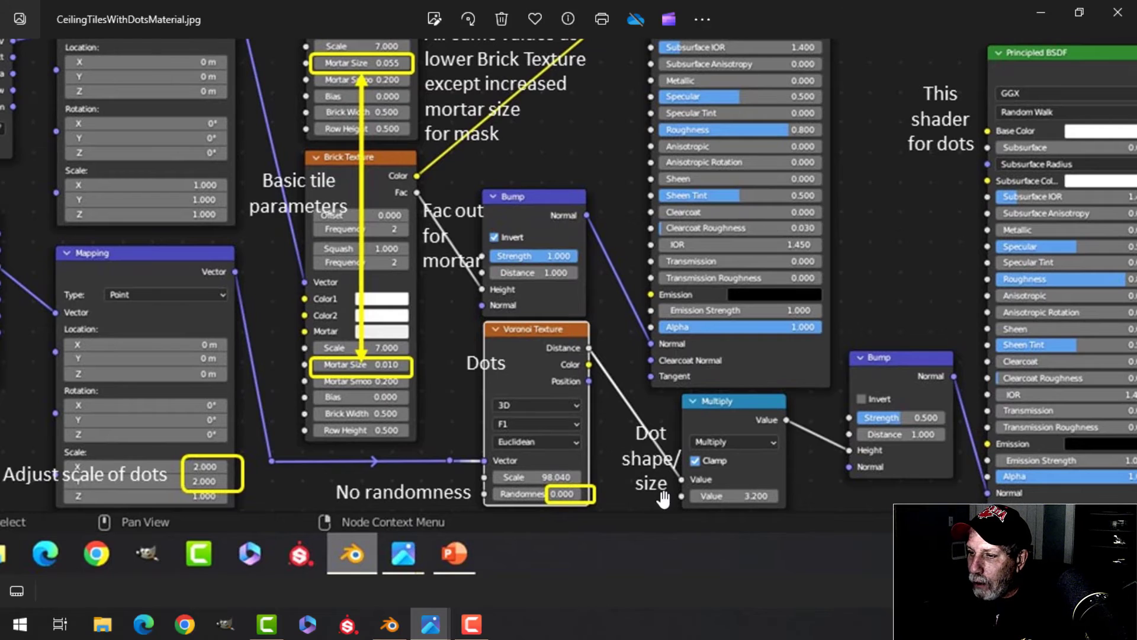
{"action": "scroll", "coordinate": [663, 499], "scroll_direction": "up", "scroll_amount": 1}
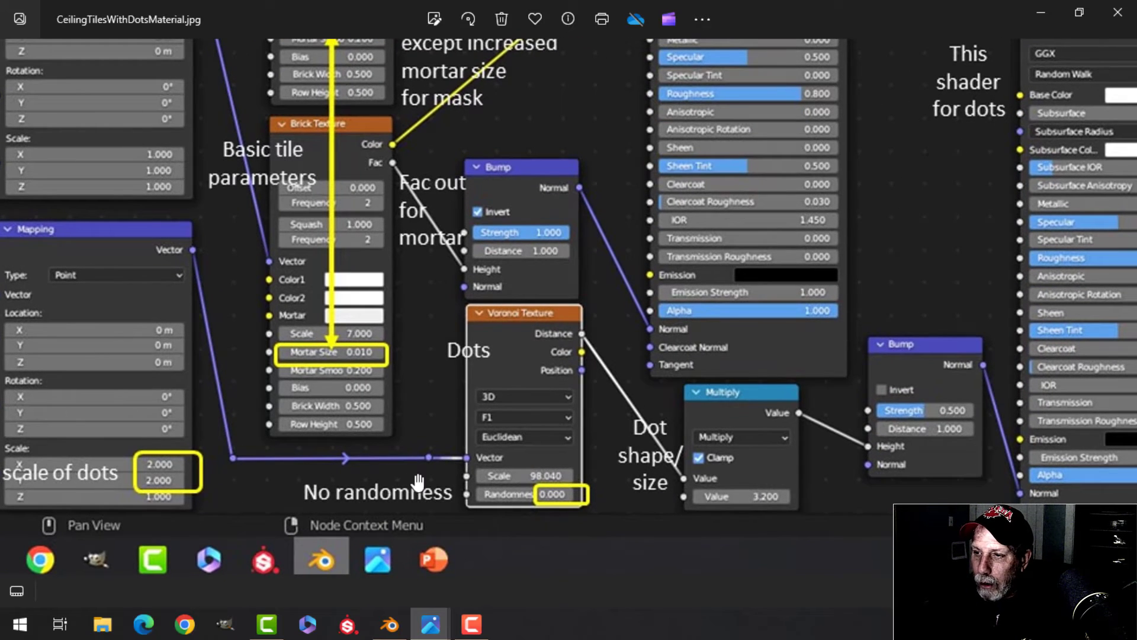
{"action": "scroll", "coordinate": [473, 317], "scroll_direction": "down", "scroll_amount": 2}
{"action": "left_click", "coordinate": [389, 625]}
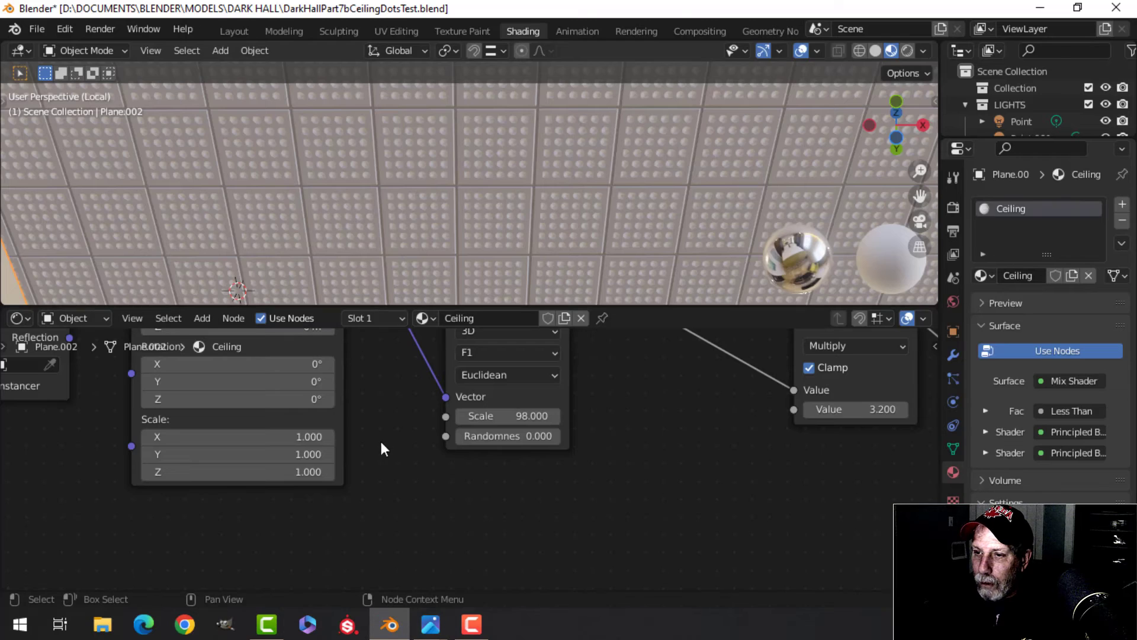
Step: Set the X and Y scale of the Mapping node feeding the Voronoi Texture to 2
{"action": "middle_click_drag", "start_coordinate": [381, 442], "coordinate": [504, 450]}
{"action": "scroll", "coordinate": [505, 449], "scroll_direction": "up", "scroll_amount": 1}
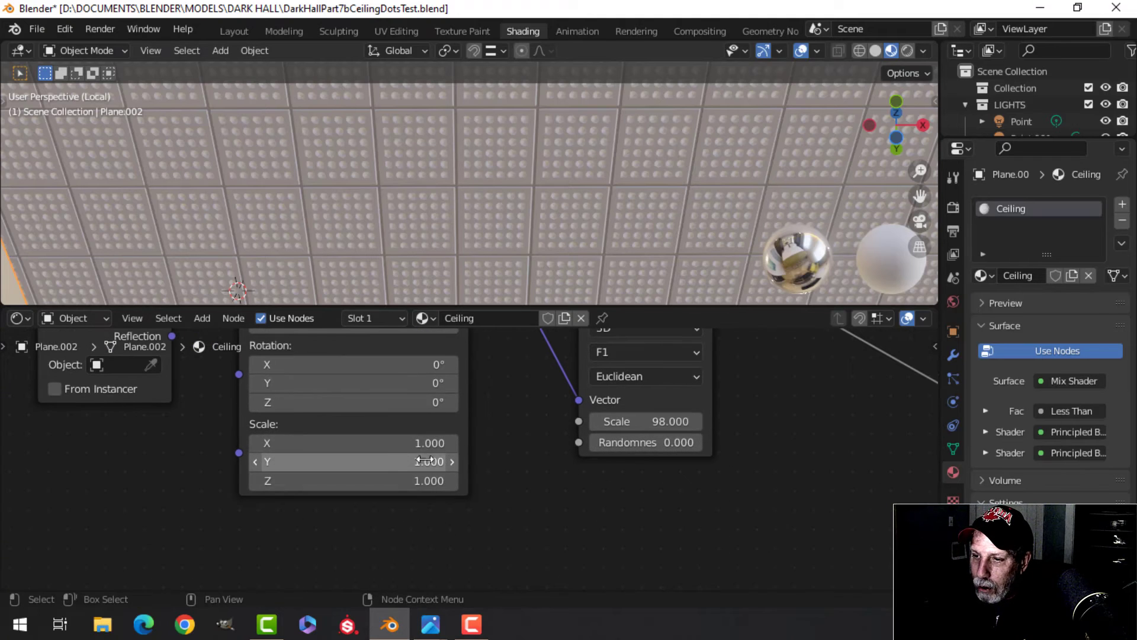
{"action": "left_click", "coordinate": [385, 443]}
{"action": "type", "text": "2"}
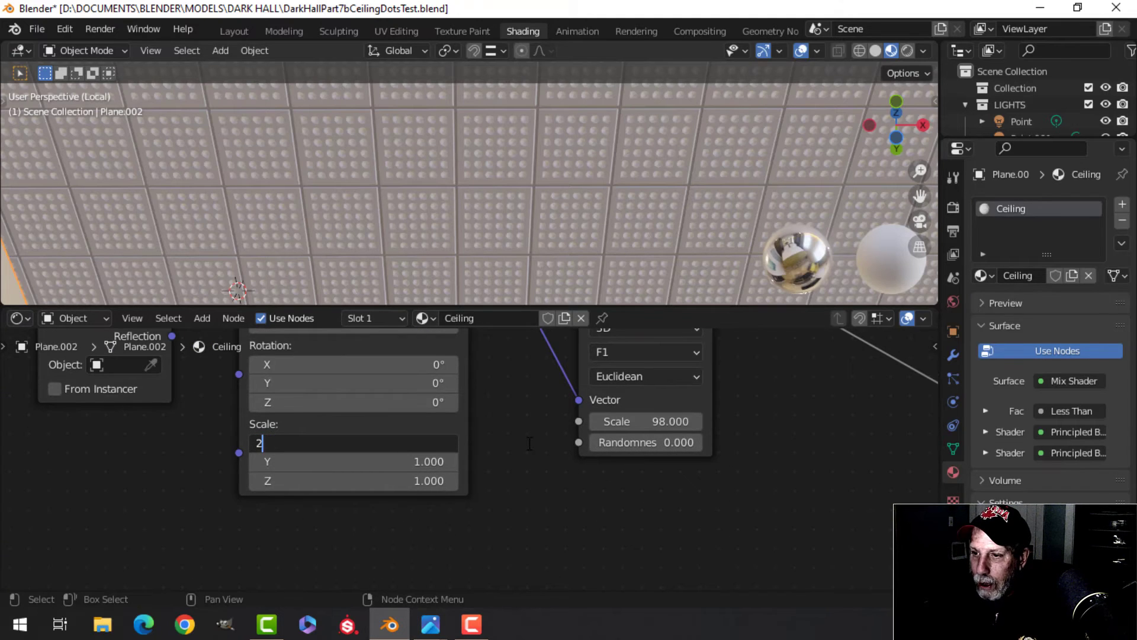
{"action": "key", "text": "Tab"}
{"action": "type", "text": "2"}
{"action": "key", "text": "Return"}
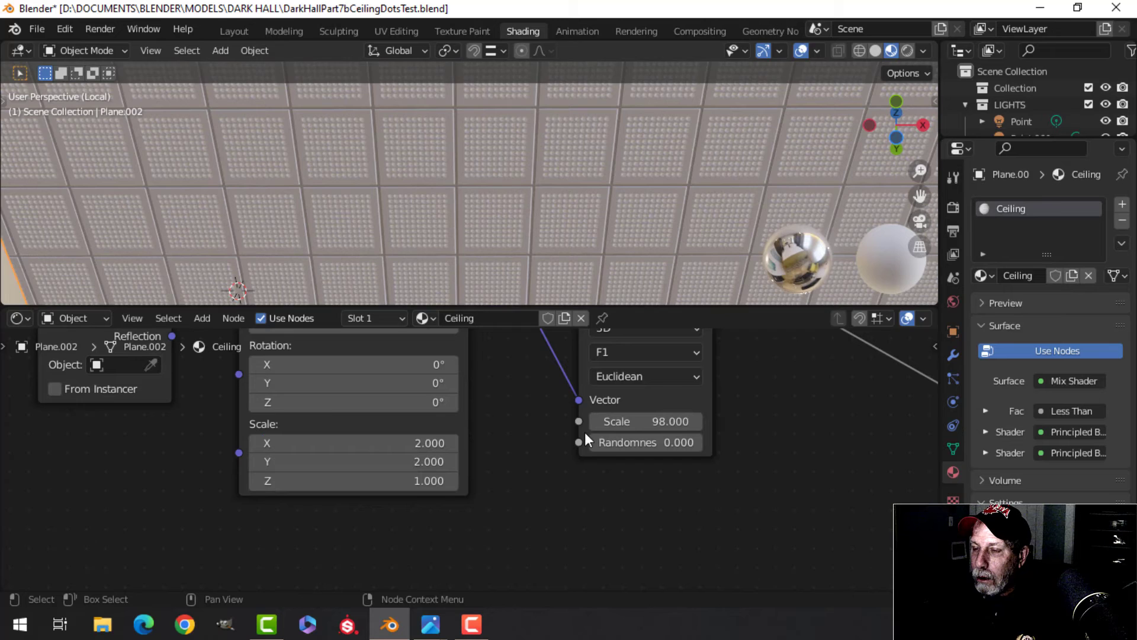
Step: Inspect the dots on the tiles and set the dot Mapping node's X and Y scale to 3
{"action": "scroll", "coordinate": [468, 175], "scroll_direction": "up", "scroll_amount": 4}
{"action": "mouse_move", "coordinate": [407, 178]}
{"action": "middle_mouse_down", "text": "shift"}
{"action": "mouse_move", "coordinate": [447, 236]}
{"action": "mouse_move", "coordinate": [402, 188]}
{"action": "mouse_move", "coordinate": [431, 245]}
{"action": "middle_mouse_up", "text": "shift"}
{"action": "scroll", "coordinate": [439, 219], "scroll_direction": "down", "scroll_amount": 1}
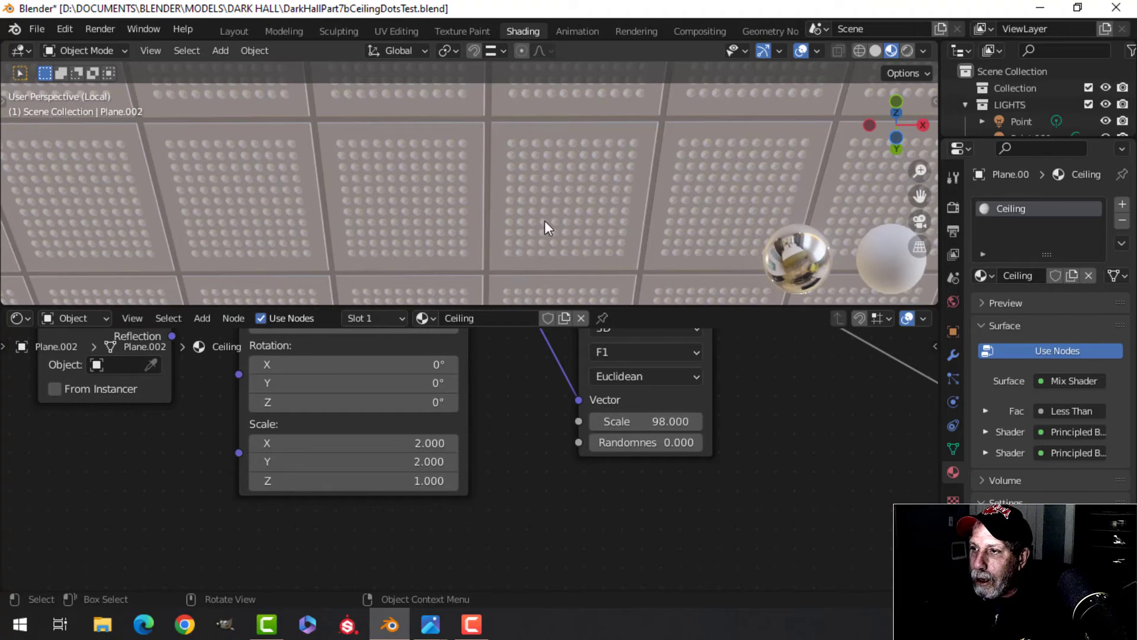
{"action": "middle_click_drag", "start_coordinate": [577, 254], "coordinate": [513, 134]}
{"action": "left_click", "coordinate": [409, 443]}
{"action": "type", "text": "3"}
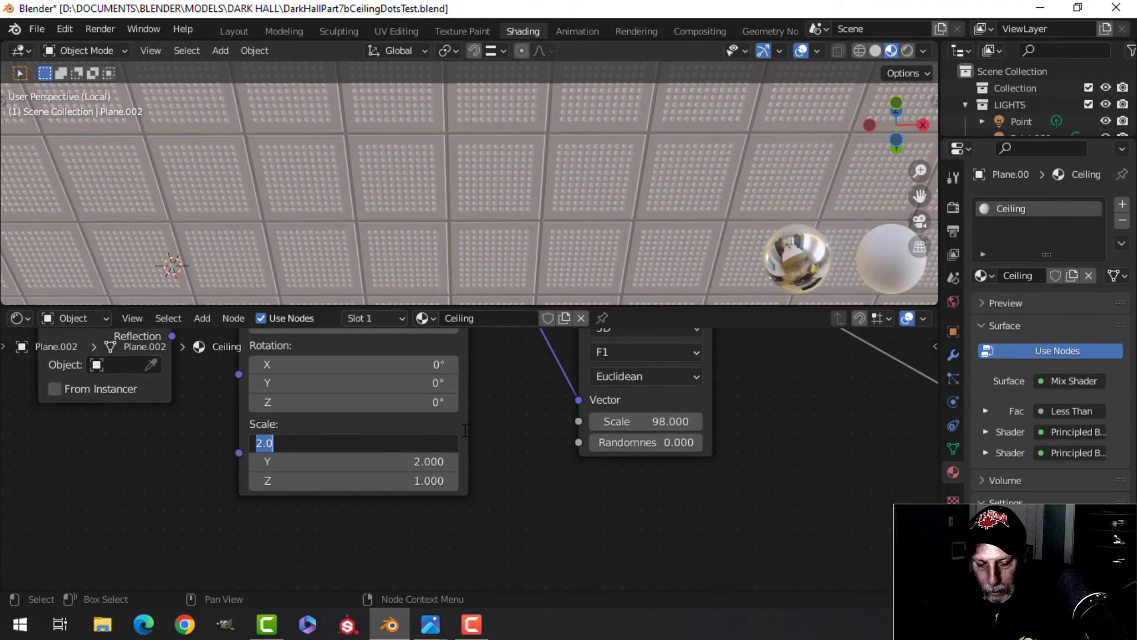
{"action": "key", "text": "Tab"}
{"action": "type", "text": "3"}
{"action": "key", "text": "Return"}
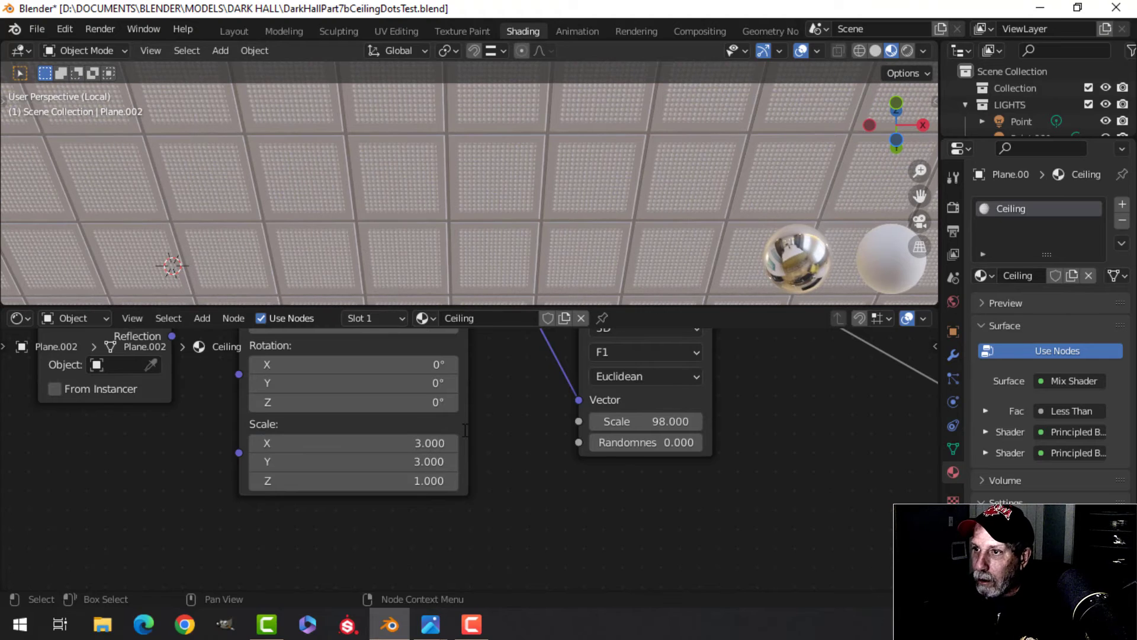
Step: Try smaller and larger dots on the ceiling tiles by varying the value of the Multiply node feeding the Bump height
{"action": "middle_click_drag", "start_coordinate": [463, 264], "coordinate": [397, 296]}
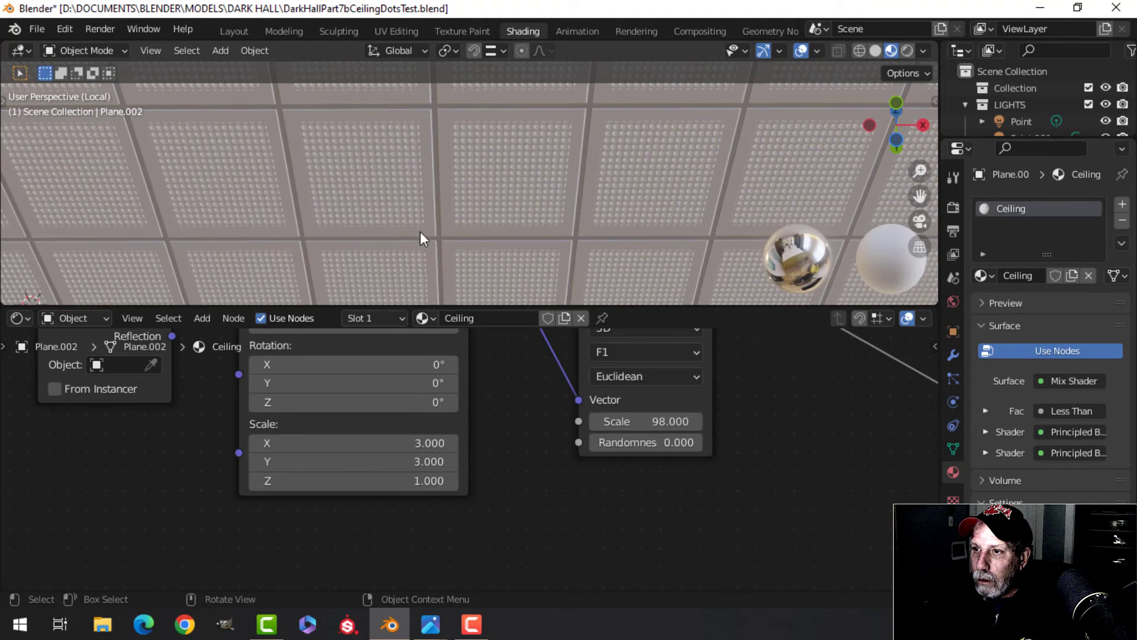
{"action": "middle_click_drag", "start_coordinate": [420, 231], "coordinate": [420, 181]}
{"action": "middle_click_drag", "start_coordinate": [401, 130], "coordinate": [418, 205]}
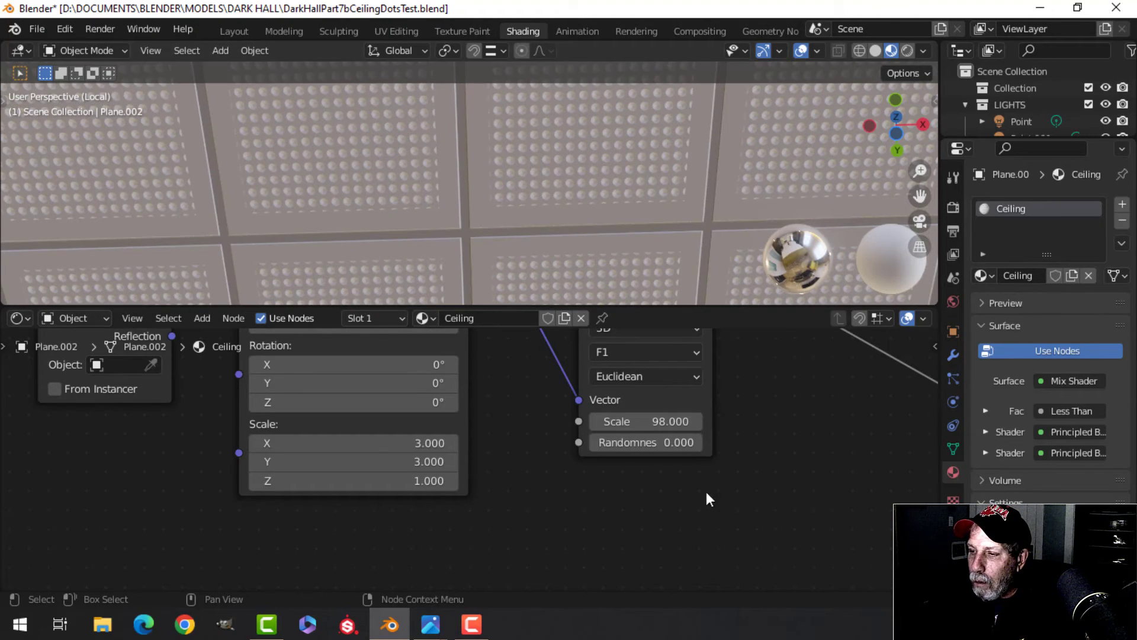
{"action": "scroll", "coordinate": [705, 482], "scroll_direction": "down", "scroll_amount": 2}
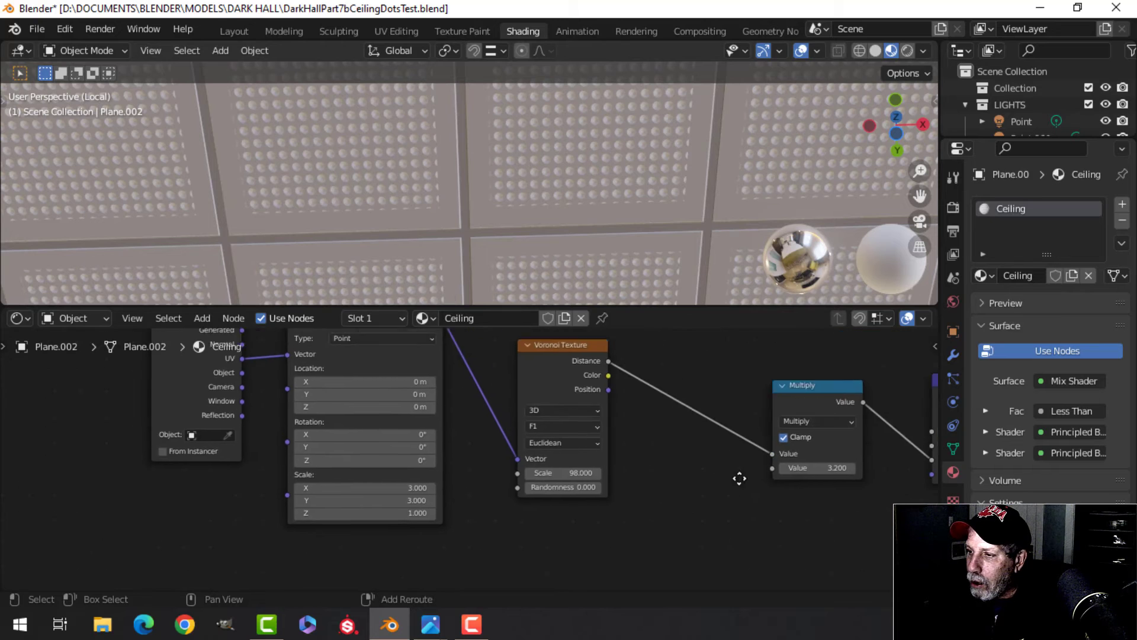
{"action": "middle_click_drag", "start_coordinate": [741, 474], "coordinate": [540, 419]}
{"action": "scroll", "coordinate": [540, 419], "scroll_direction": "up", "scroll_amount": 3}
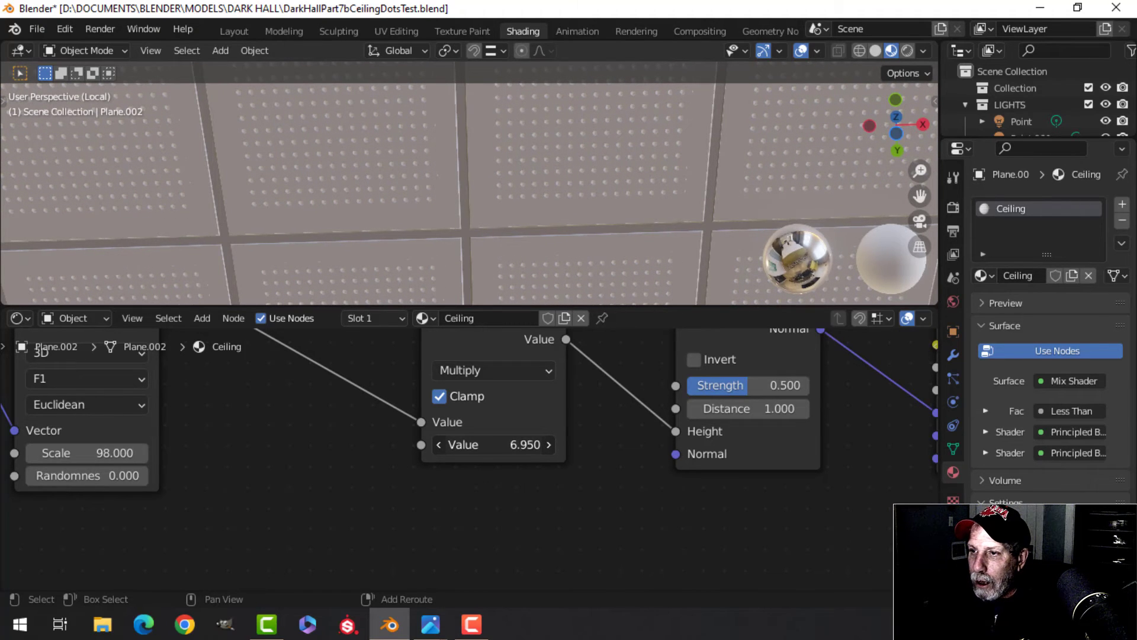
{"action": "mouse_move", "coordinate": [524, 444]}
{"action": "left_mouse_down", "text": "shift"}
{"action": "mouse_move", "coordinate": [492, 444]}
{"action": "mouse_move", "coordinate": [515, 444]}
{"action": "left_mouse_up", "text": "shift"}
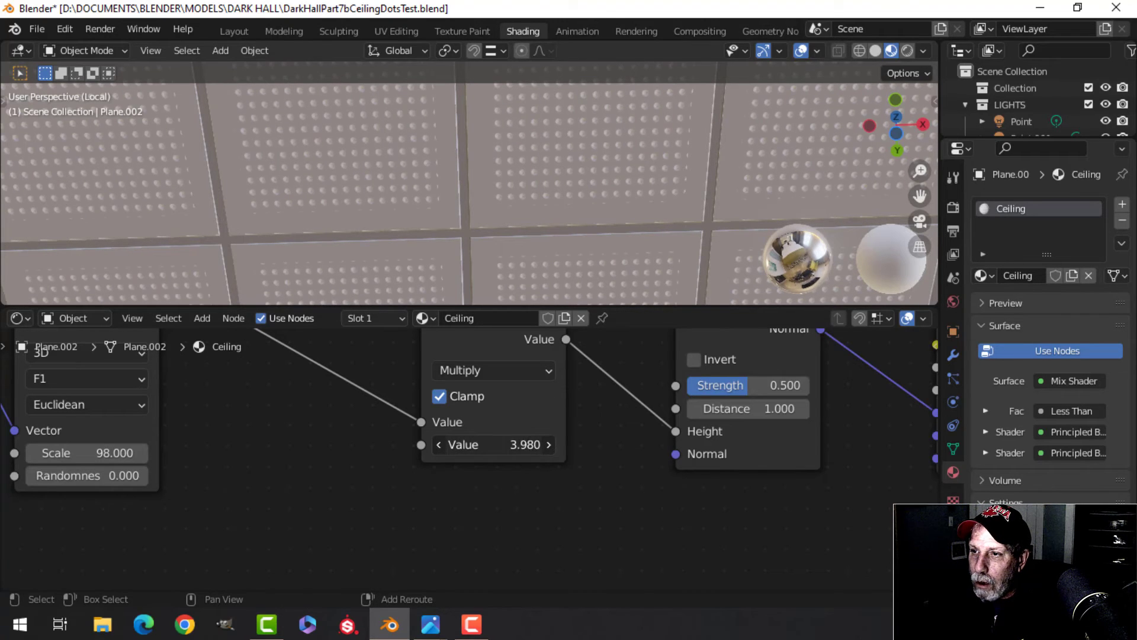
{"action": "mouse_move", "coordinate": [524, 444]}
{"action": "left_mouse_down"}
{"action": "mouse_move", "coordinate": [466, 444]}
{"action": "mouse_move", "coordinate": [531, 444]}
{"action": "left_mouse_up"}
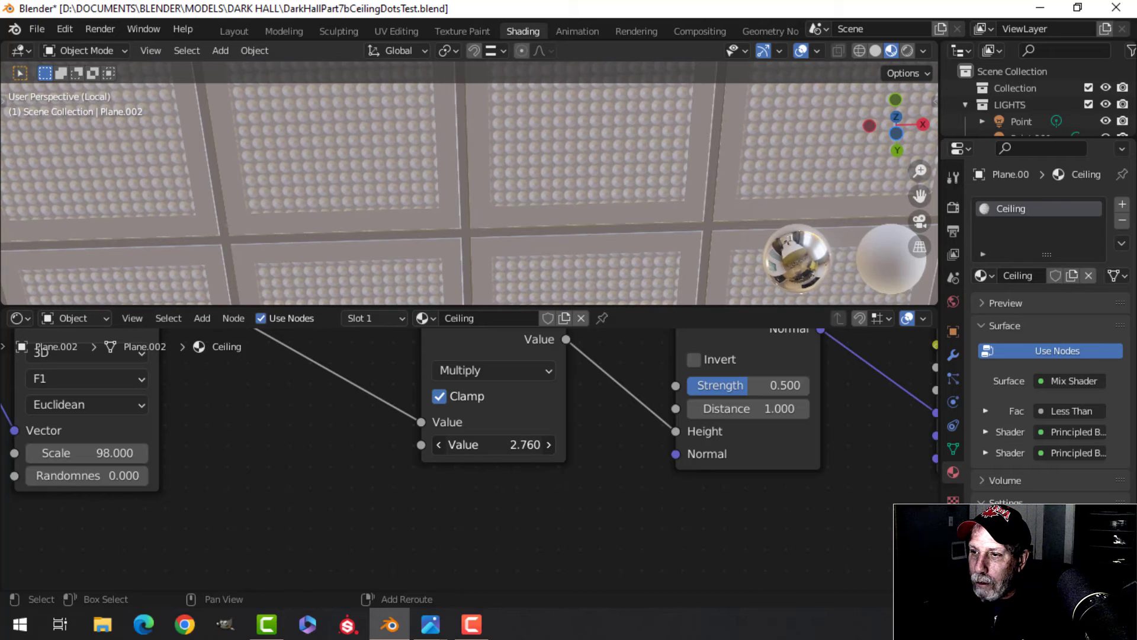
Step: Set the Multiply node's value to 3.2
{"action": "left_click", "coordinate": [503, 444]}
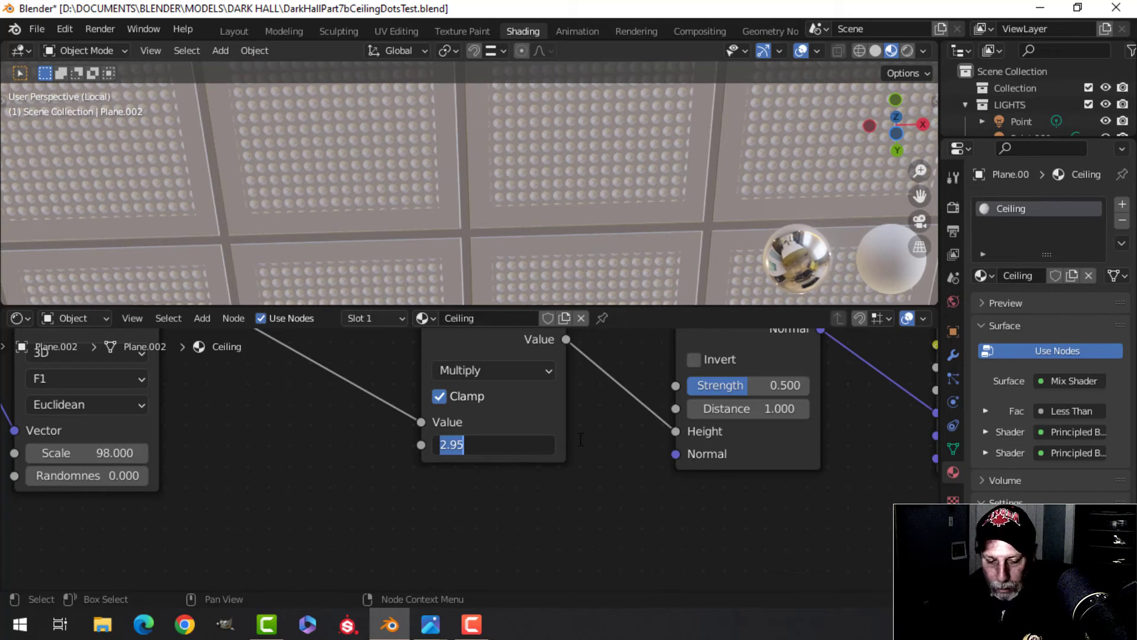
{"action": "type", "text": "3"}
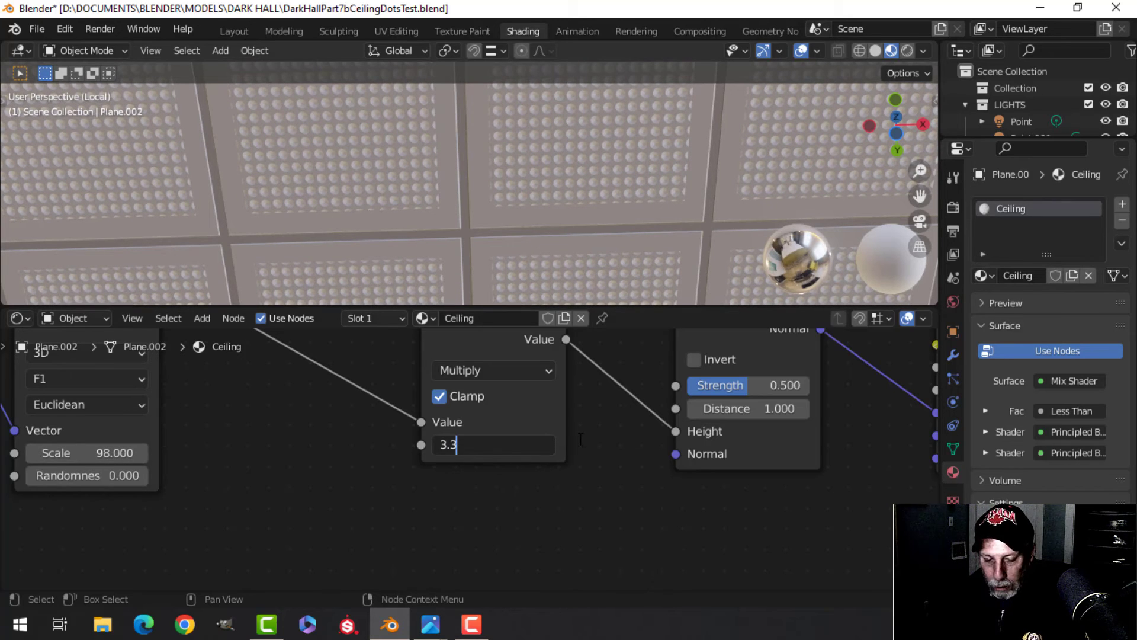
{"action": "type", "text": ".2"}
{"action": "key", "text": "Return"}
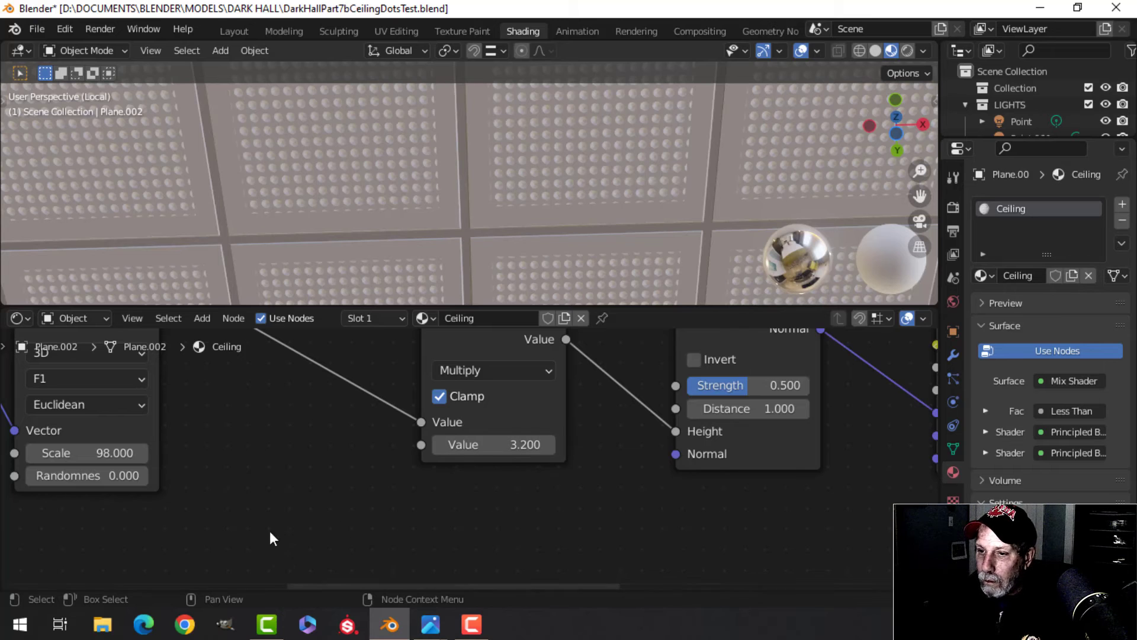
Step: Fine-tune the Voronoi Texture's Scale to 98.34 to shift the dot pattern within the tiles
{"action": "middle_click_drag", "start_coordinate": [249, 518], "coordinate": [467, 519]}
{"action": "scroll", "coordinate": [450, 525], "scroll_direction": "up", "scroll_amount": 2}
{"action": "scroll", "coordinate": [462, 471], "scroll_direction": "down", "scroll_amount": 5}
{"action": "scroll", "coordinate": [509, 475], "scroll_direction": "down", "scroll_amount": 1}
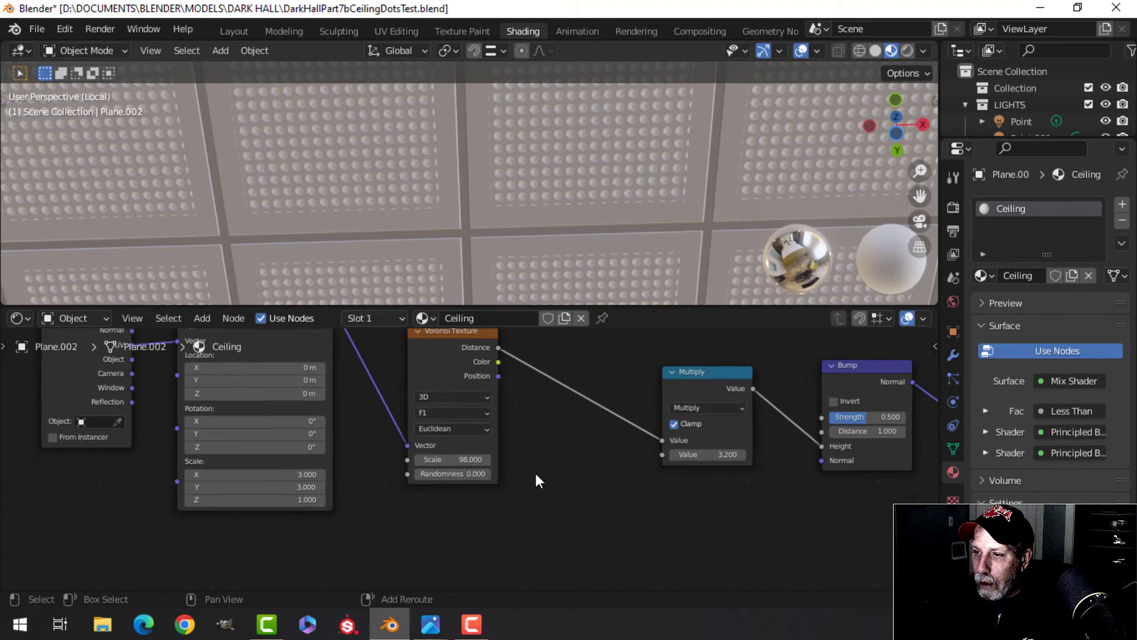
{"action": "scroll", "coordinate": [527, 482], "scroll_direction": "up", "scroll_amount": 3}
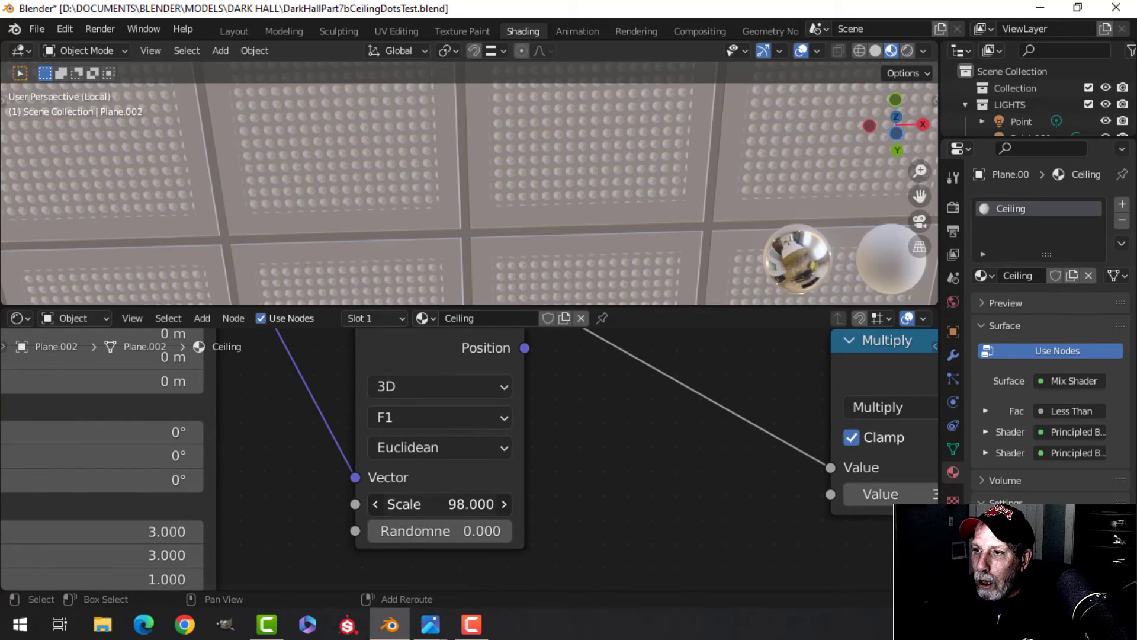
{"action": "left_click_drag", "start_coordinate": [468, 504], "coordinate": [474, 505], "text": "shift"}
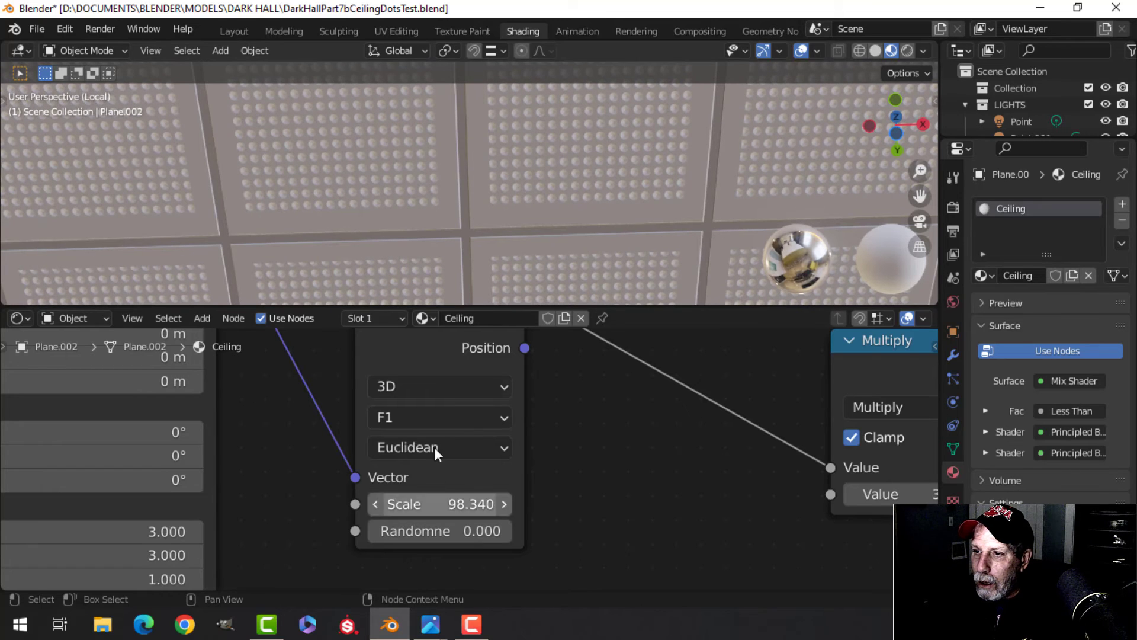
Step: Adjust the dot size by setting the Multiply node's value to 3.22
{"action": "scroll", "coordinate": [374, 271], "scroll_direction": "down", "scroll_amount": 1}
{"action": "middle_click_drag", "start_coordinate": [375, 271], "coordinate": [372, 155], "text": "shift"}
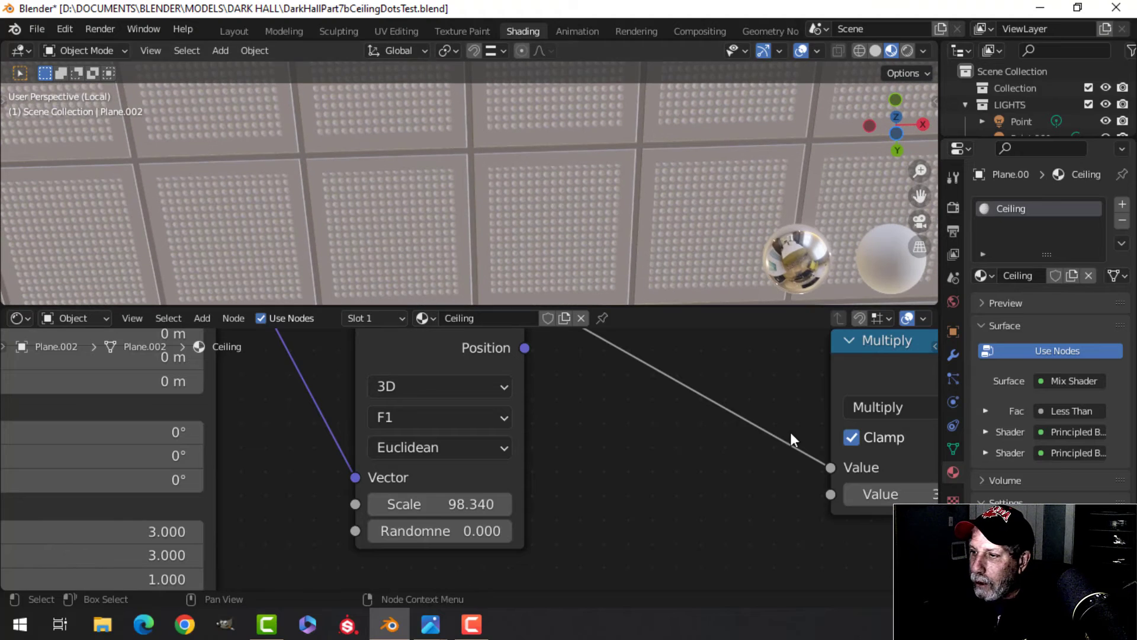
{"action": "scroll", "coordinate": [739, 493], "scroll_direction": "down", "scroll_amount": 3}
{"action": "middle_click_drag", "start_coordinate": [693, 500], "coordinate": [485, 481]}
{"action": "scroll", "coordinate": [459, 222], "scroll_direction": "up", "scroll_amount": 3}
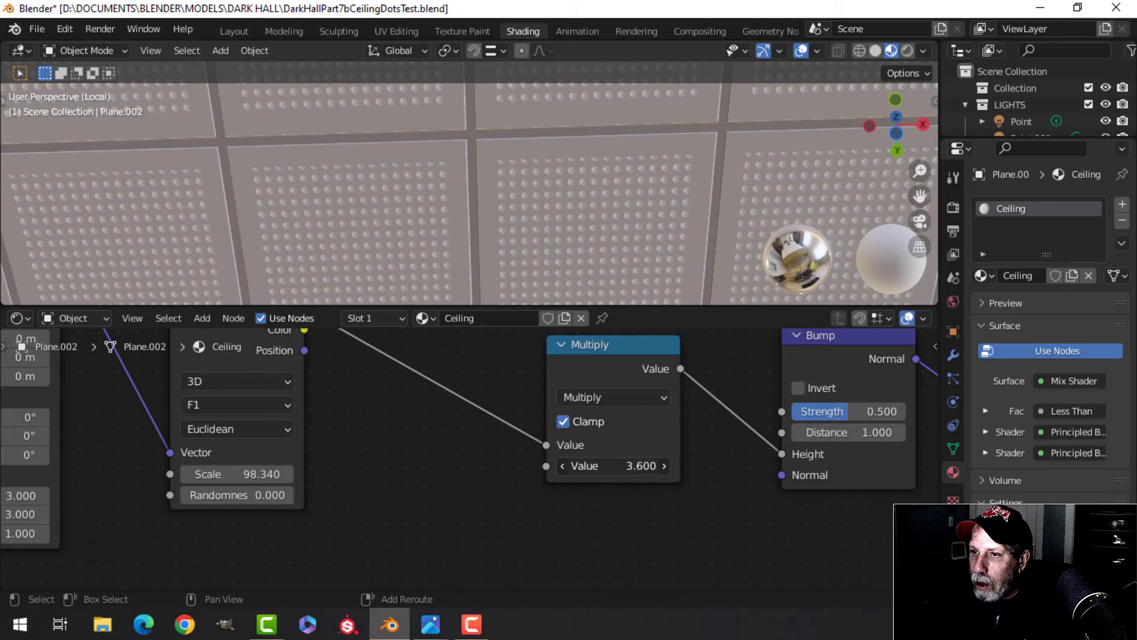
{"action": "mouse_move", "coordinate": [613, 466]}
{"action": "left_mouse_down"}
{"action": "mouse_move", "coordinate": [631, 466]}
{"action": "mouse_move", "coordinate": [604, 449]}
{"action": "left_mouse_up"}
{"action": "scroll", "coordinate": [391, 184], "scroll_direction": "down", "scroll_amount": 2}
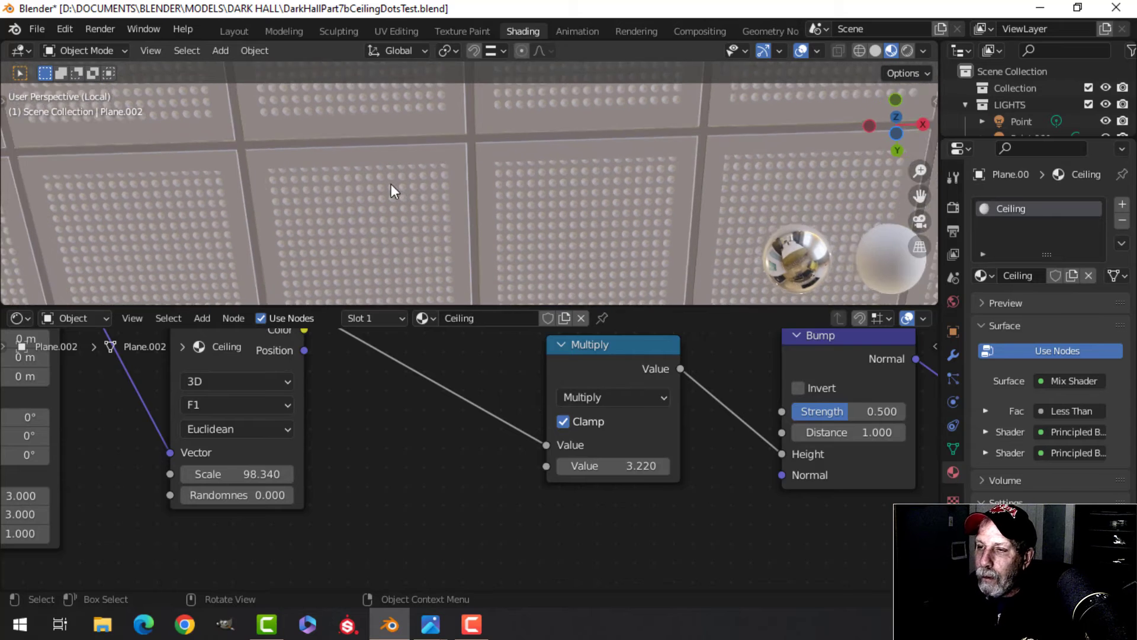
Step: Fine-tune the Voronoi Texture's Scale to 98.49 and inspect the dot alignment across several tiles
{"action": "middle_click_drag", "start_coordinate": [415, 207], "coordinate": [437, 283], "text": "shift"}
{"action": "scroll", "coordinate": [355, 474], "scroll_direction": "down", "scroll_amount": 2}
{"action": "middle_click_drag", "start_coordinate": [385, 447], "coordinate": [444, 499]}
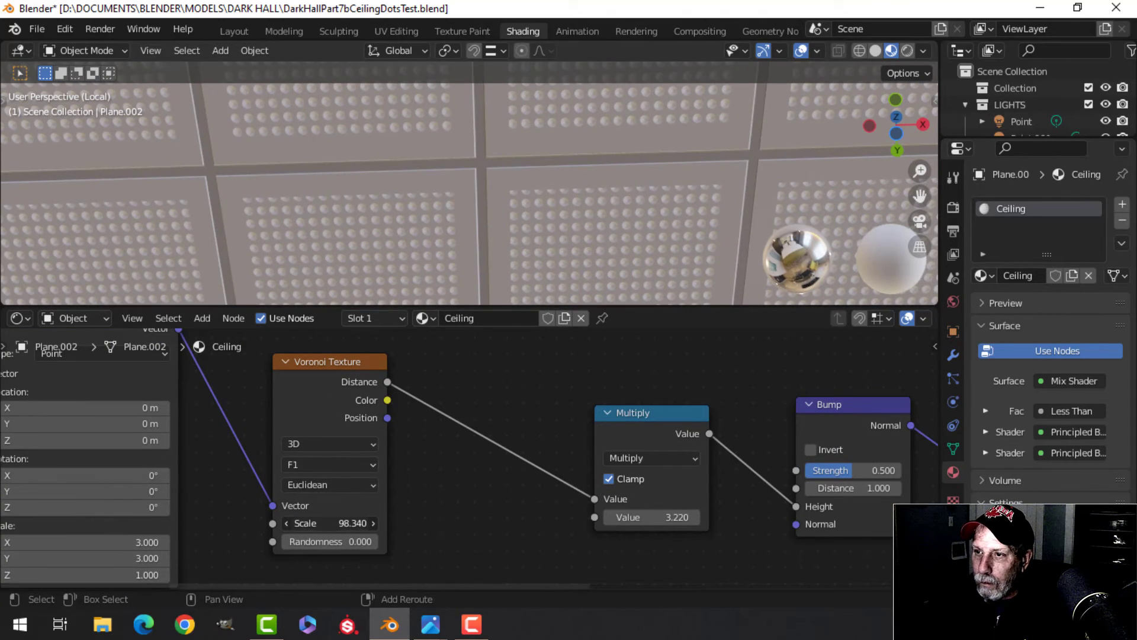
{"action": "left_click_drag", "start_coordinate": [355, 523], "coordinate": [359, 523], "text": "shift"}
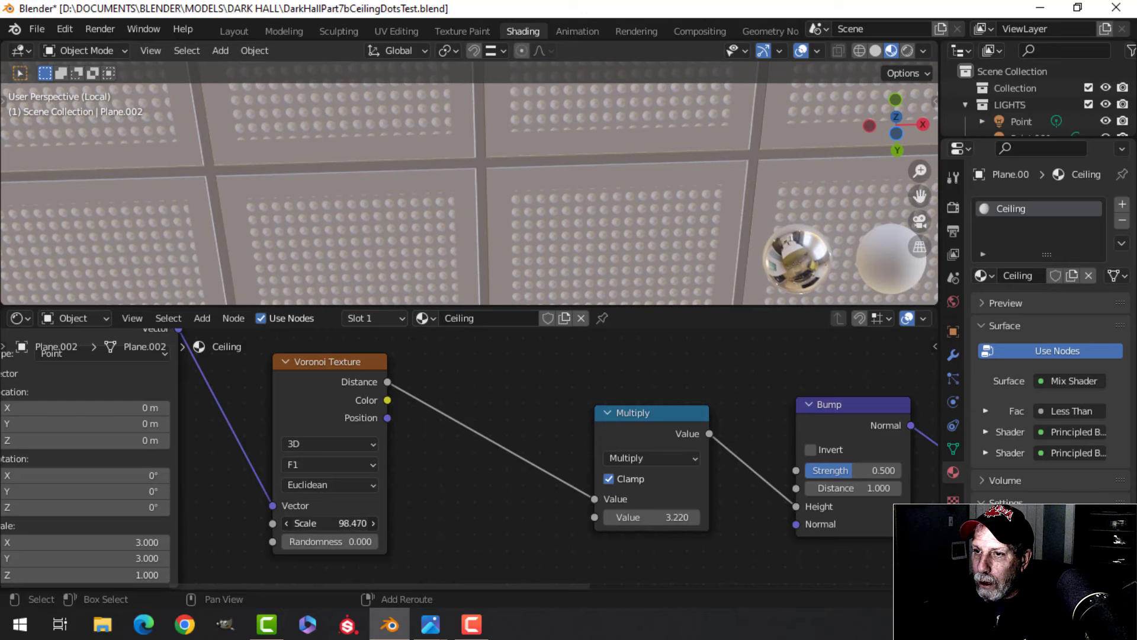
{"action": "scroll", "coordinate": [381, 250], "scroll_direction": "down", "scroll_amount": 1}
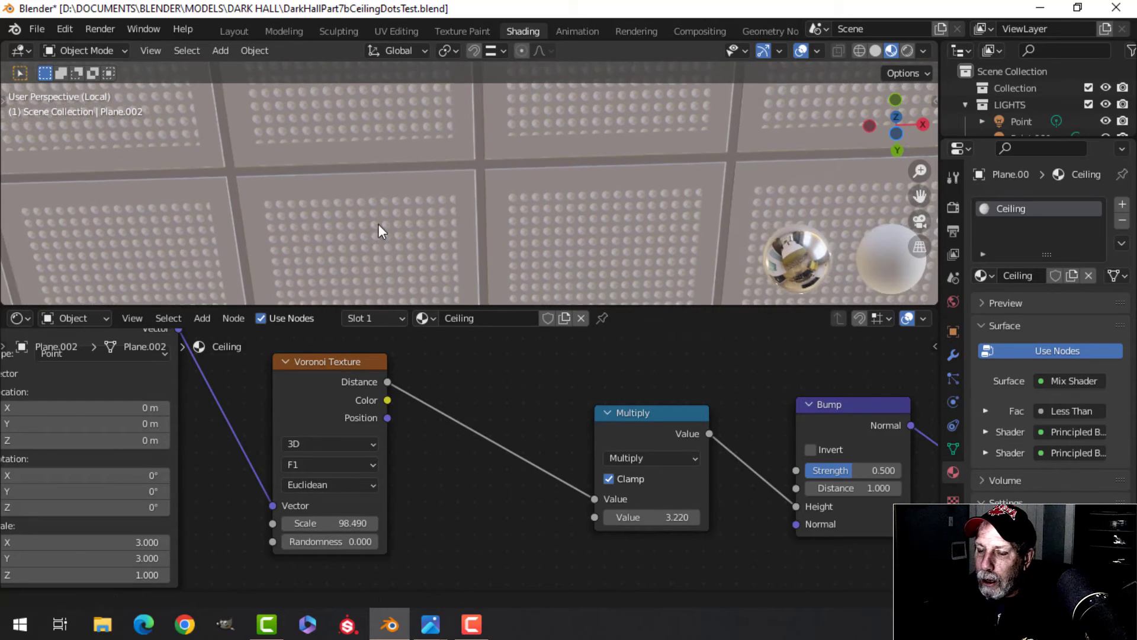
{"action": "middle_click_drag", "start_coordinate": [376, 216], "coordinate": [369, 195], "text": "shift"}
{"action": "scroll", "coordinate": [366, 237], "scroll_direction": "down", "scroll_amount": 2}
{"action": "middle_click_drag", "start_coordinate": [363, 283], "coordinate": [353, 139], "text": "shift"}
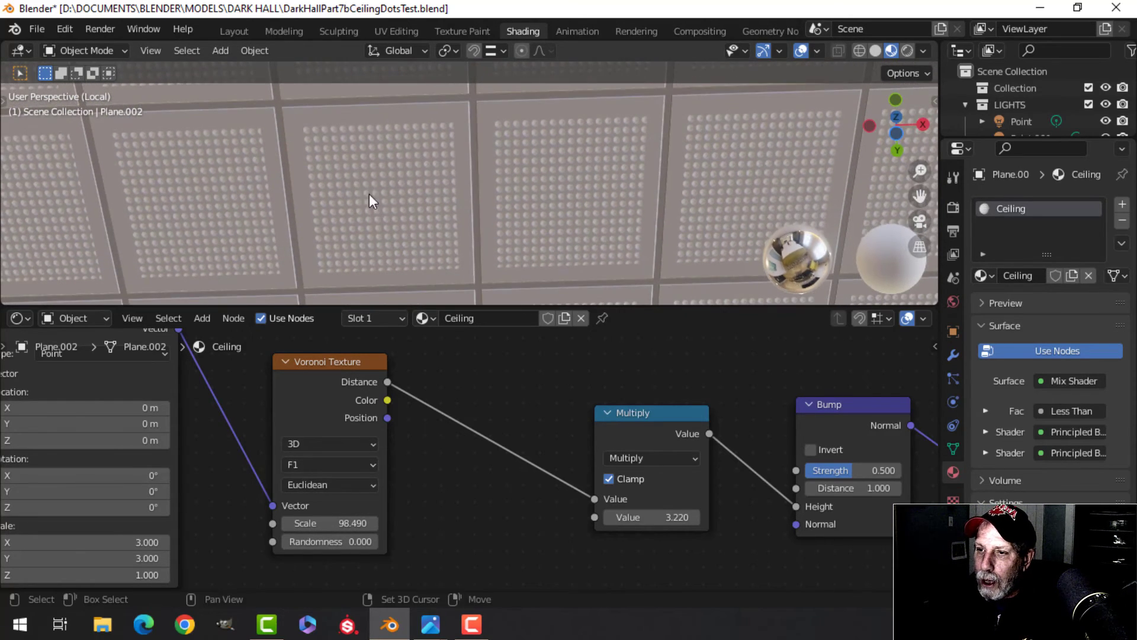
{"action": "middle_click_drag", "start_coordinate": [368, 194], "coordinate": [351, 193], "text": "shift"}
{"action": "scroll", "coordinate": [355, 193], "scroll_direction": "up", "scroll_amount": 1}
{"action": "scroll", "coordinate": [355, 198], "scroll_direction": "down", "scroll_amount": 1}
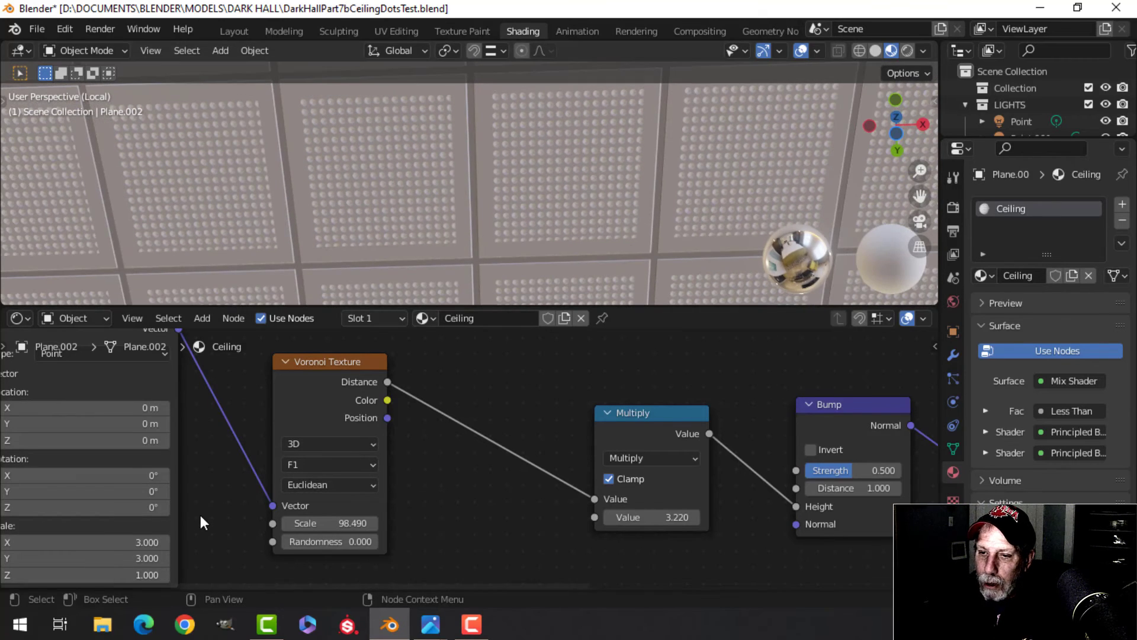
Step: Set the X and Y scale of the dot Mapping node to 2 for fewer, larger dots per tile
{"action": "scroll", "coordinate": [228, 476], "scroll_direction": "down", "scroll_amount": 1}
{"action": "middle_click_drag", "start_coordinate": [229, 475], "coordinate": [280, 380]}
{"action": "scroll", "coordinate": [231, 445], "scroll_direction": "up", "scroll_amount": 3}
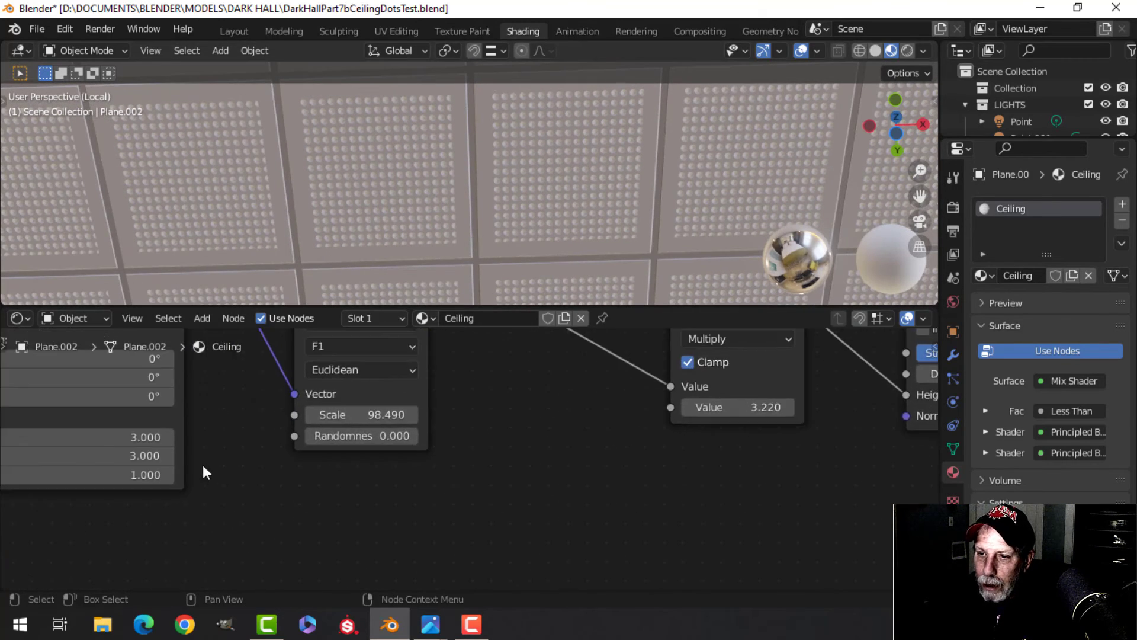
{"action": "left_click", "coordinate": [113, 438]}
{"action": "type", "text": "2"}
{"action": "key", "text": "Tab"}
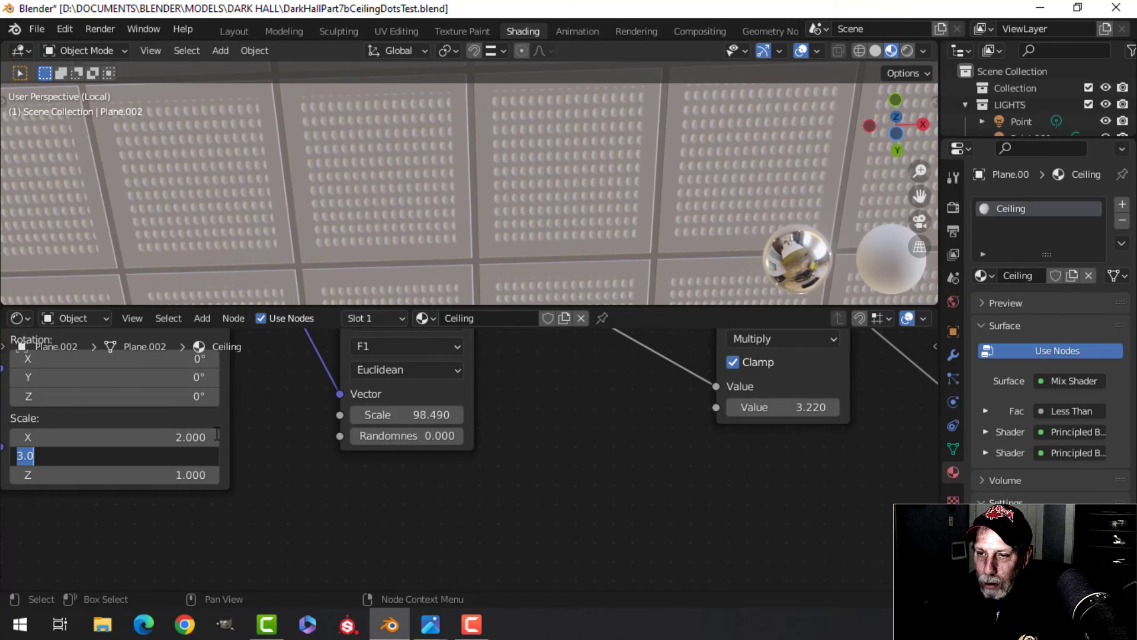
{"action": "type", "text": "2"}
{"action": "key", "text": "Return"}
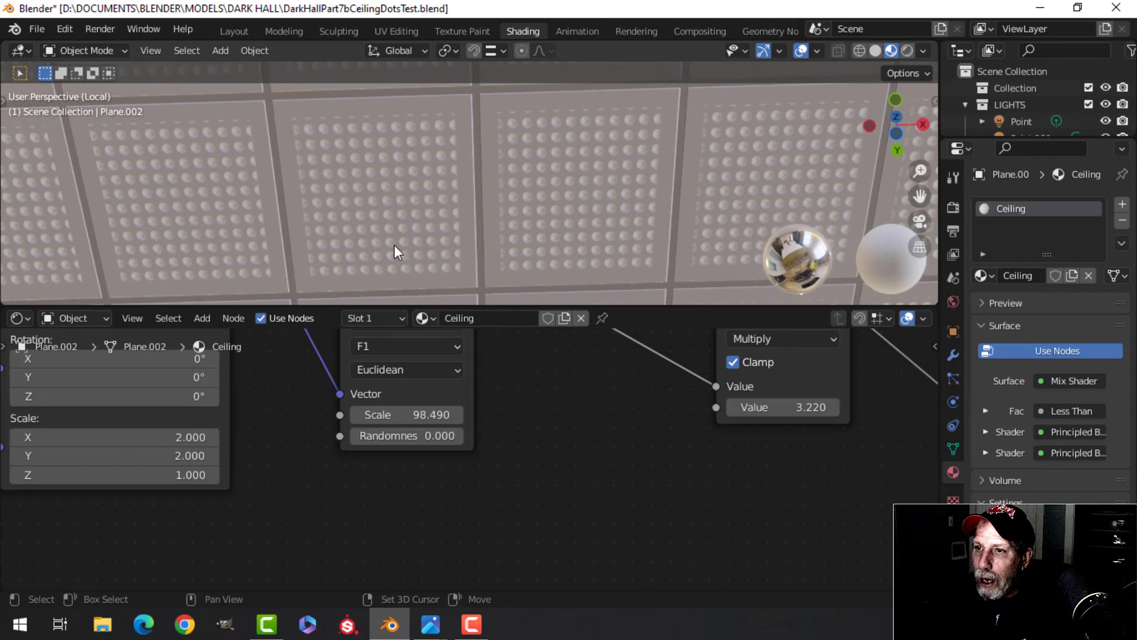
Step: Fine-tune the Voronoi Texture's Scale to 98.06 and check the dots across the ceiling from farther away
{"action": "left_click_drag", "start_coordinate": [418, 415], "coordinate": [407, 415]}
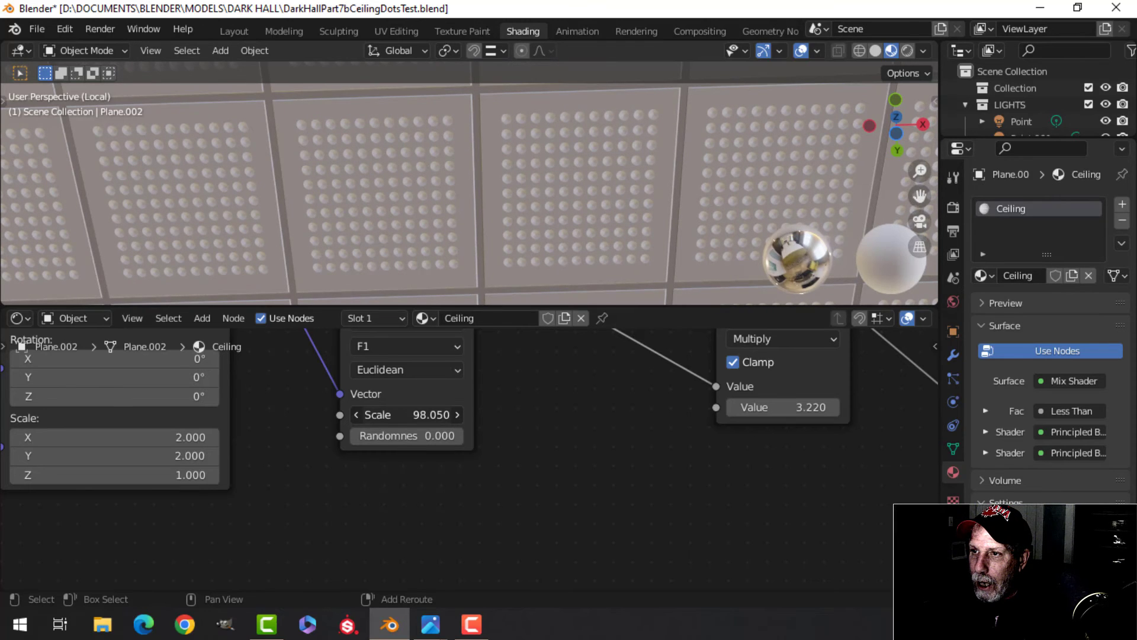
{"action": "left_click_drag", "start_coordinate": [406, 415], "coordinate": [408, 415]}
{"action": "middle_click_drag", "start_coordinate": [389, 234], "coordinate": [412, 200]}
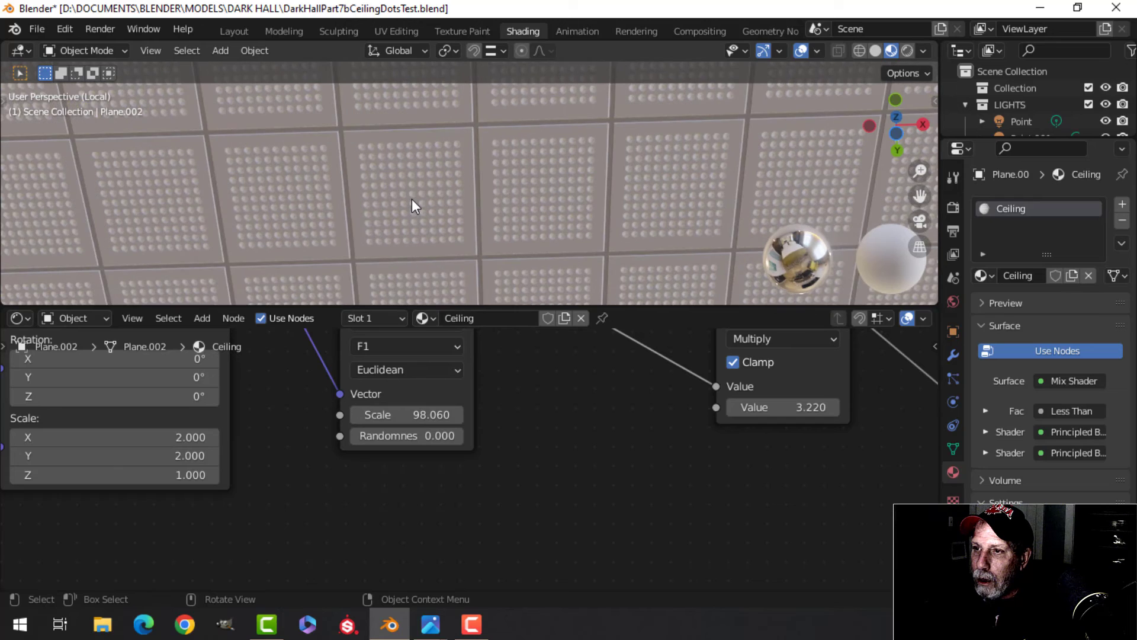
{"action": "scroll", "coordinate": [411, 198], "scroll_direction": "down", "scroll_amount": 3}
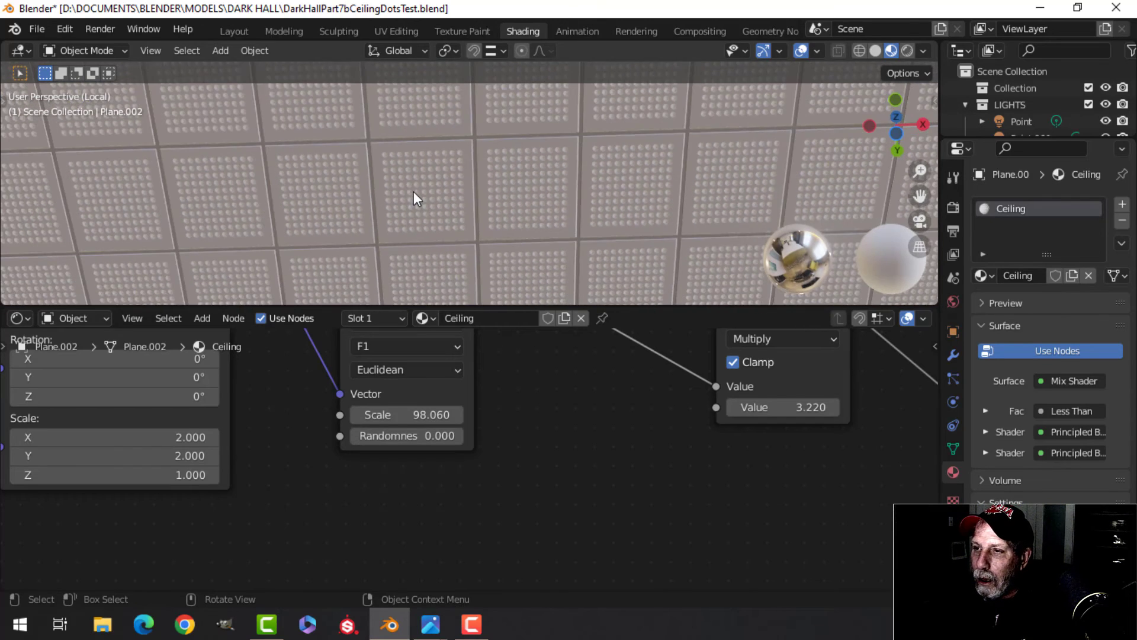
{"action": "middle_click_drag", "start_coordinate": [414, 198], "coordinate": [438, 196]}
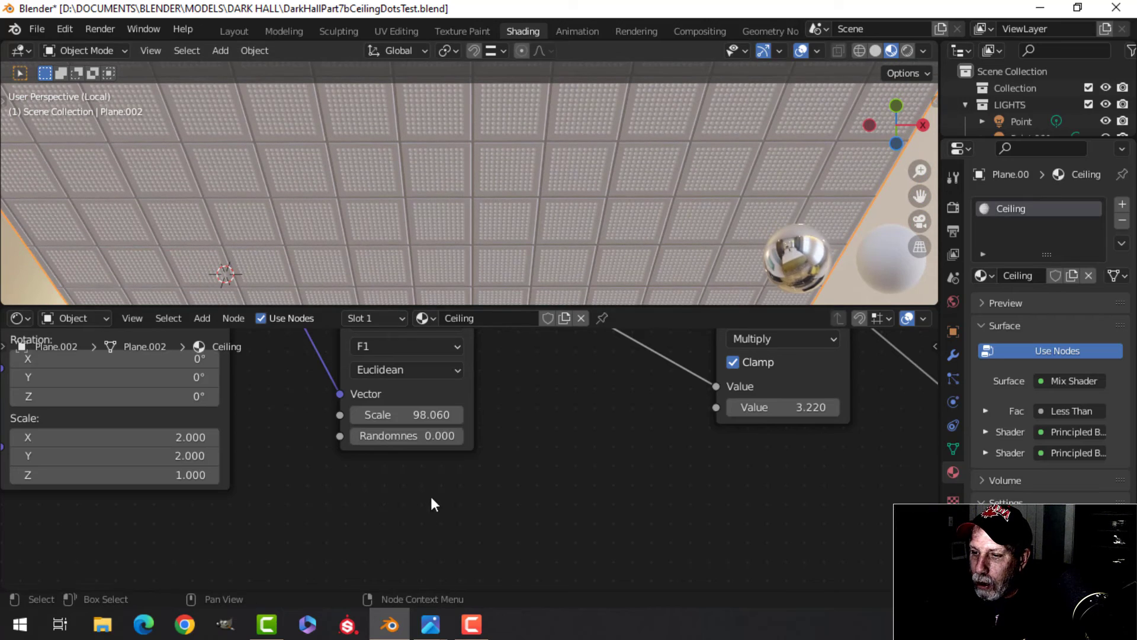
Step: Compare the ceiling dots with the reference photo CeilingHoles-studio.jpg in the image viewer, and return to Blender
{"action": "mouse_move", "coordinate": [431, 624]}
{"action": "left_click", "coordinate": [513, 536]}
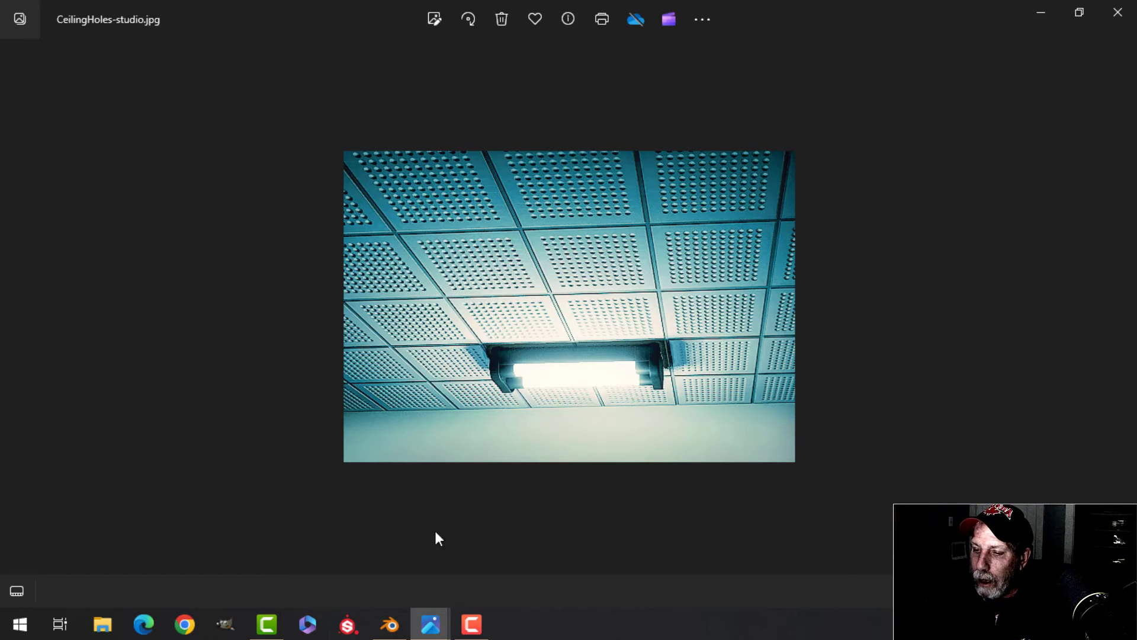
{"action": "left_click", "coordinate": [390, 624]}
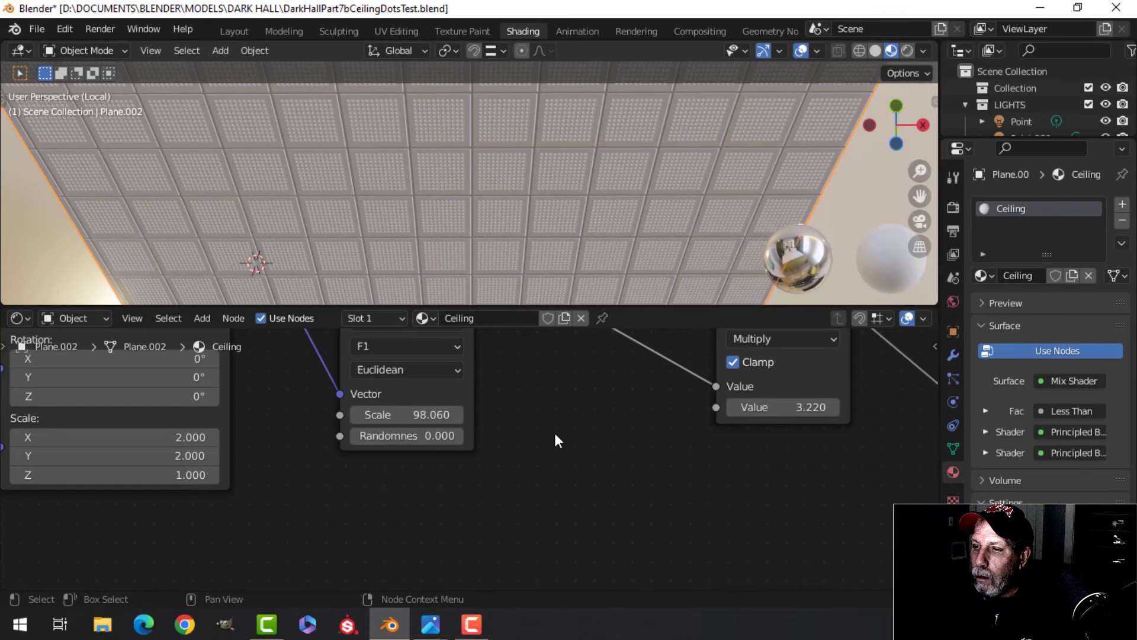
Step: Review the whole Ceiling node tree, from the texture and mask nodes through the Mix Shader to the Material Output
{"action": "scroll", "coordinate": [551, 433], "scroll_direction": "down", "scroll_amount": 6}
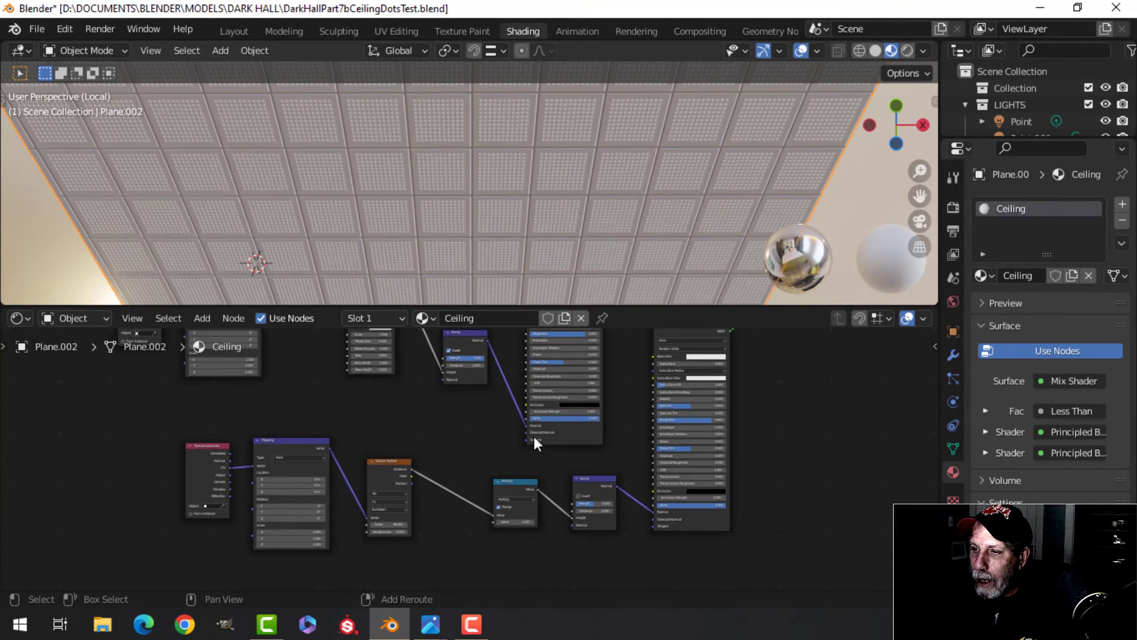
{"action": "scroll", "coordinate": [535, 436], "scroll_direction": "down", "scroll_amount": 2}
{"action": "middle_click_drag", "start_coordinate": [495, 402], "coordinate": [437, 510]}
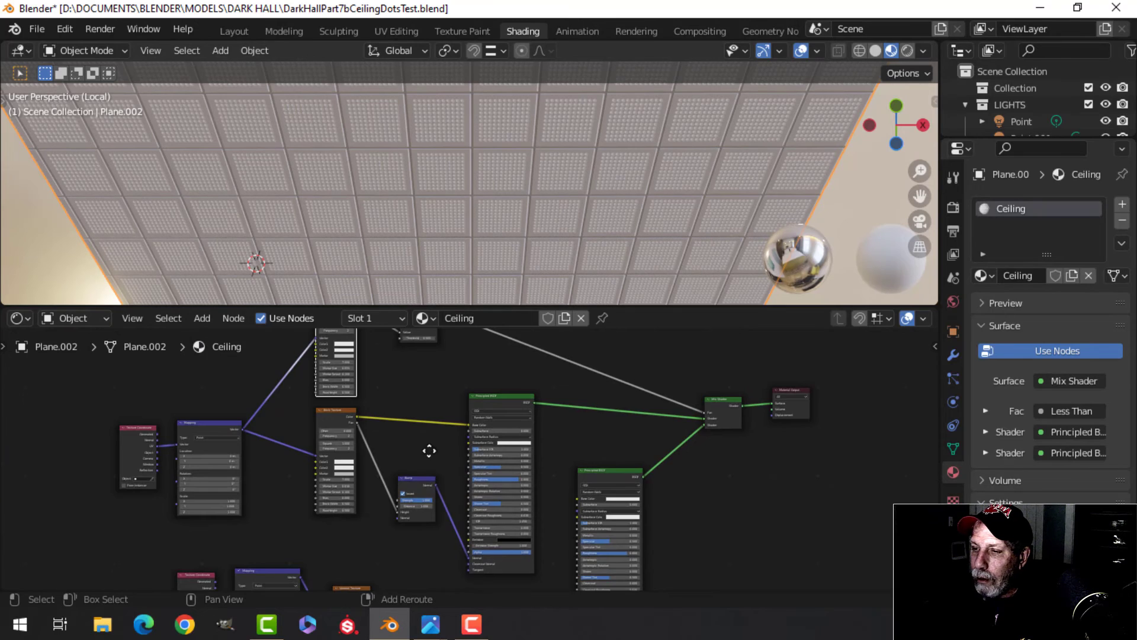
{"action": "middle_click_drag", "start_coordinate": [429, 451], "coordinate": [402, 462]}
{"action": "scroll", "coordinate": [547, 440], "scroll_direction": "up", "scroll_amount": 2}
{"action": "middle_click_drag", "start_coordinate": [546, 439], "coordinate": [601, 475]}
{"action": "scroll", "coordinate": [580, 419], "scroll_direction": "down", "scroll_amount": 1}
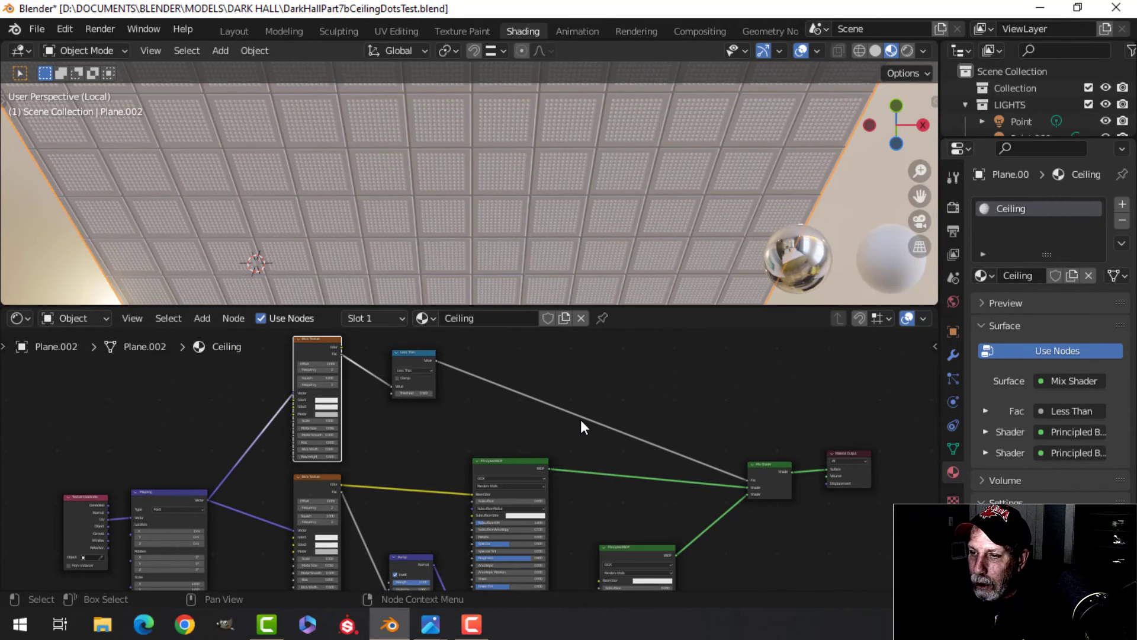
Step: Leave the ceiling's local view and switch to the Layout workspace to show the ceiling within the full room
{"action": "mouse_move", "coordinate": [449, 166]}
{"action": "middle_mouse_down"}
{"action": "mouse_move", "coordinate": [463, 169]}
{"action": "mouse_move", "coordinate": [463, 186]}
{"action": "mouse_move", "coordinate": [453, 150]}
{"action": "mouse_move", "coordinate": [461, 179]}
{"action": "middle_mouse_up"}
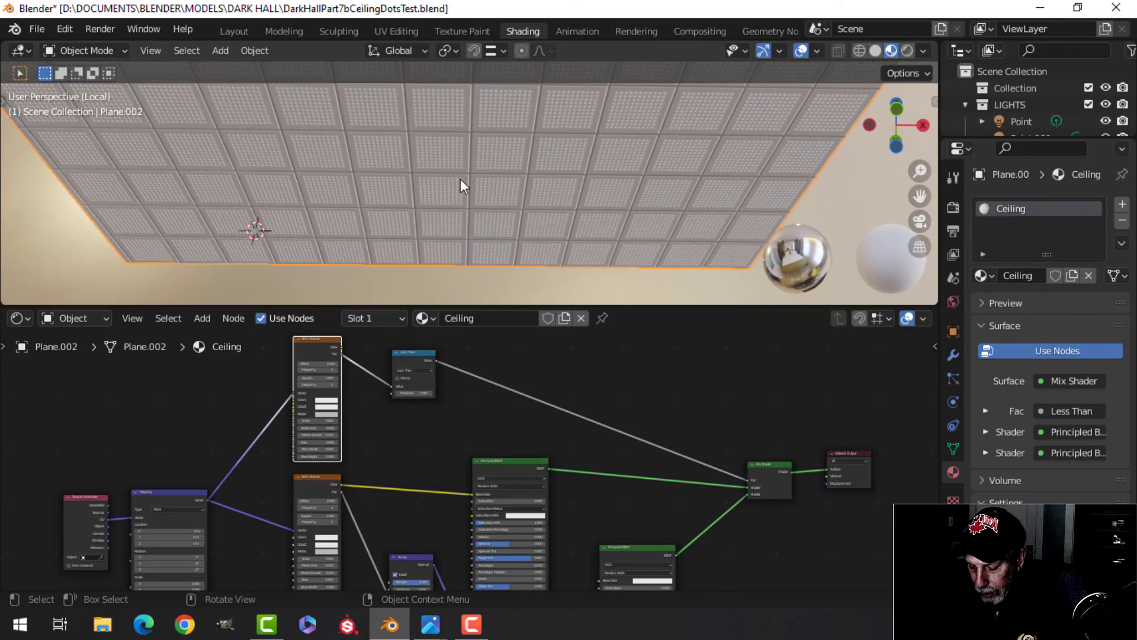
{"action": "key", "text": "KP_Divide"}
{"action": "scroll", "coordinate": [561, 178], "scroll_direction": "up", "scroll_amount": 4}
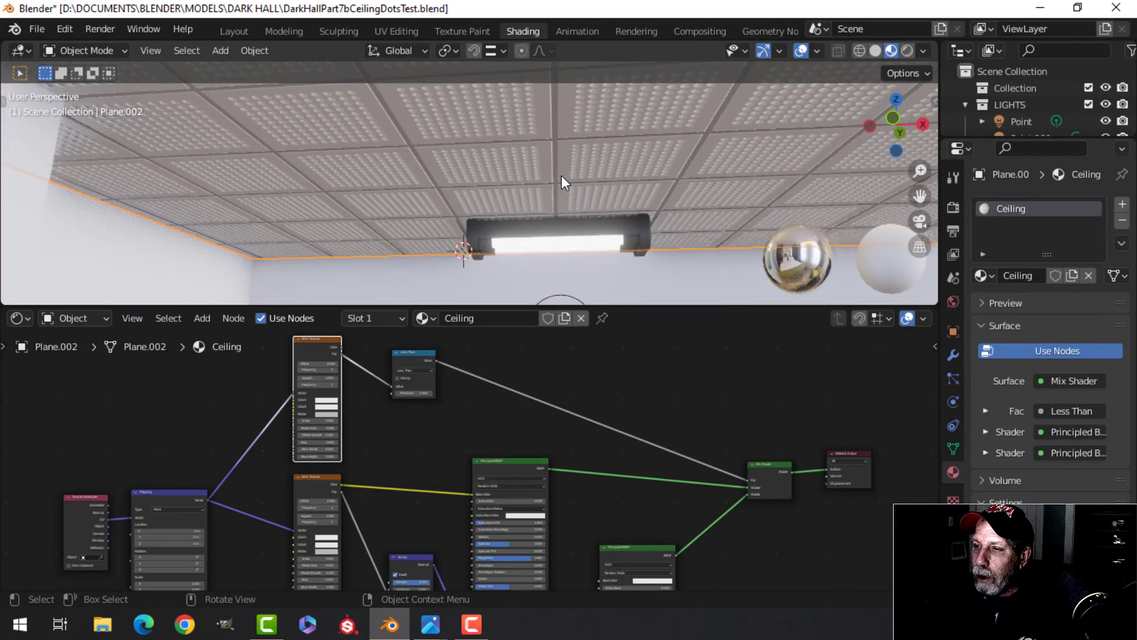
{"action": "scroll", "coordinate": [575, 177], "scroll_direction": "down", "scroll_amount": 3}
{"action": "left_click", "coordinate": [236, 31]}
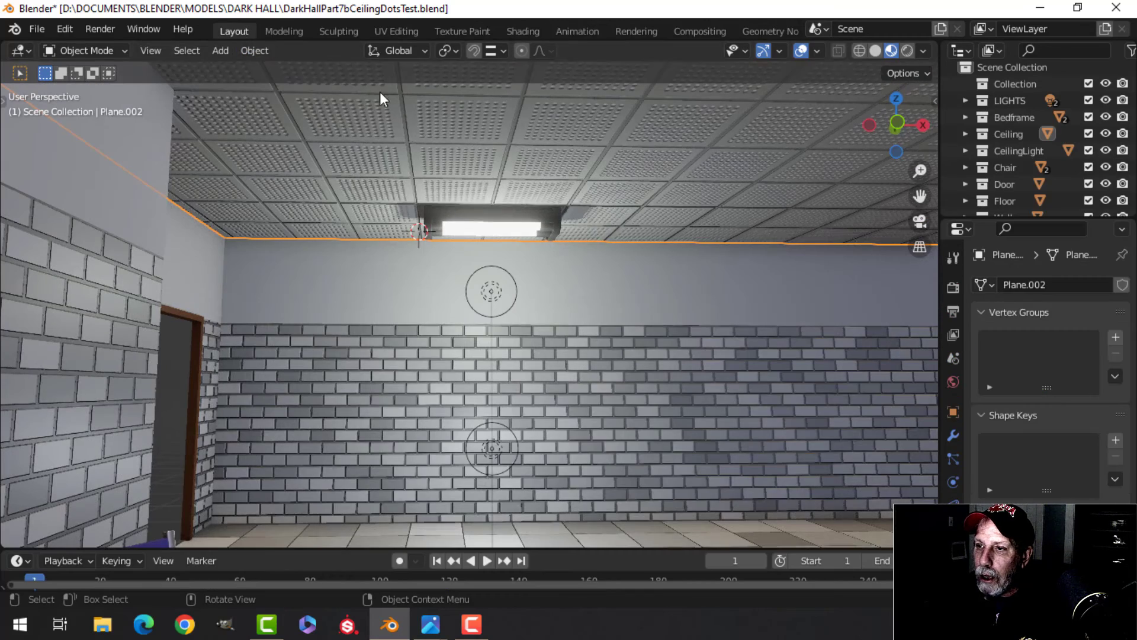
Step: Deselect the ceiling and examine its dotted tiles up close and from farther back, around the ceiling light
{"action": "key", "text": "alt+a"}
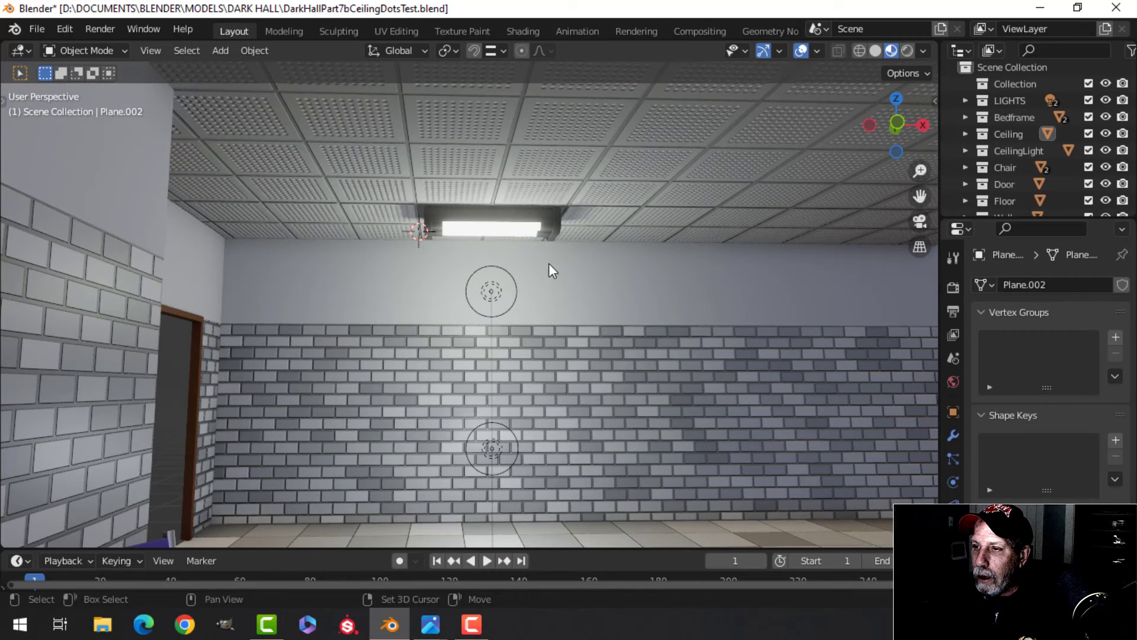
{"action": "middle_click_drag", "start_coordinate": [548, 263], "coordinate": [456, 261]}
{"action": "middle_click_drag", "start_coordinate": [525, 235], "coordinate": [551, 293]}
{"action": "scroll", "coordinate": [552, 178], "scroll_direction": "up", "scroll_amount": 2}
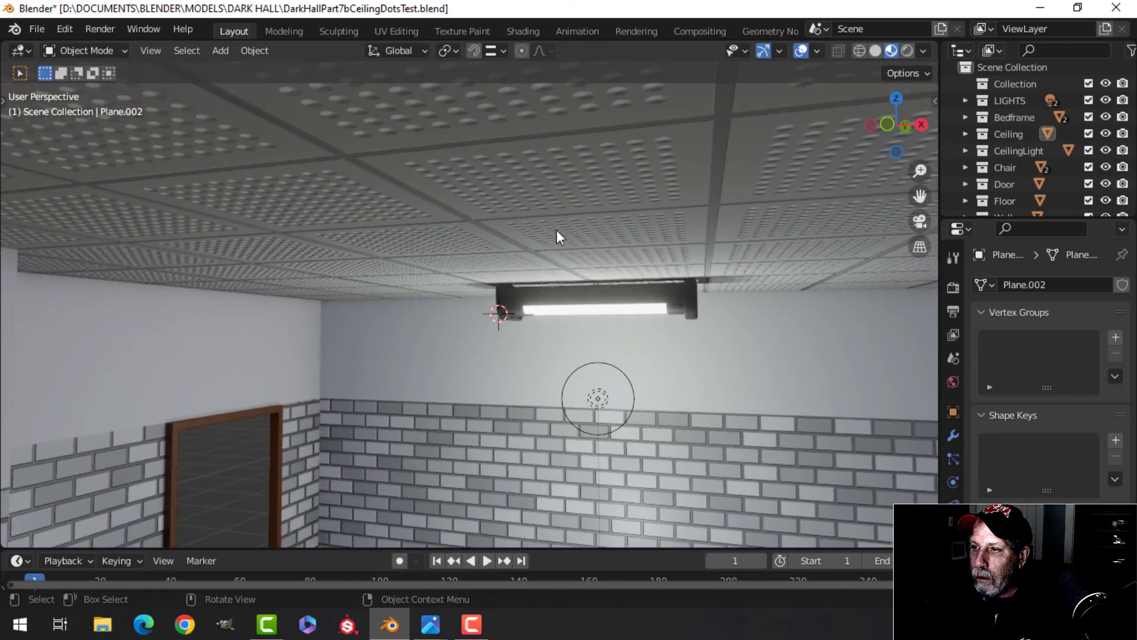
{"action": "middle_click_drag", "start_coordinate": [559, 236], "coordinate": [560, 190]}
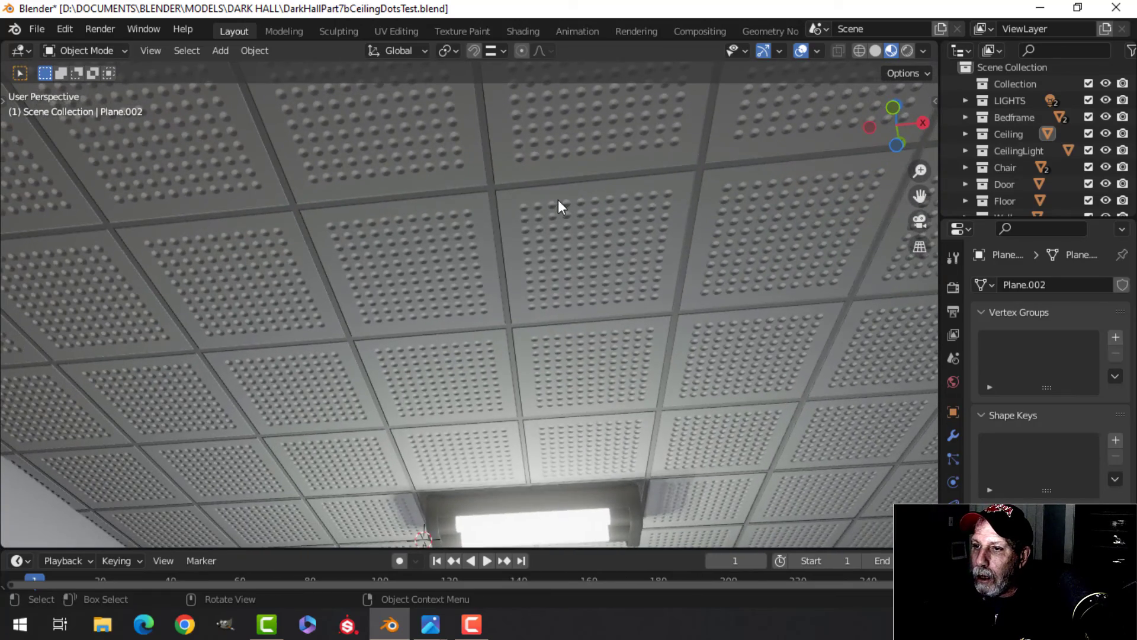
{"action": "scroll", "coordinate": [558, 201], "scroll_direction": "down", "scroll_amount": 2}
{"action": "scroll", "coordinate": [559, 201], "scroll_direction": "up", "scroll_amount": 6}
{"action": "middle_click_drag", "start_coordinate": [560, 281], "coordinate": [569, 310]}
{"action": "scroll", "coordinate": [611, 321], "scroll_direction": "down", "scroll_amount": 1}
{"action": "middle_click_drag", "start_coordinate": [633, 332], "coordinate": [524, 247], "text": "shift"}
{"action": "scroll", "coordinate": [485, 167], "scroll_direction": "up", "scroll_amount": 3}
{"action": "mouse_move", "coordinate": [484, 167]}
{"action": "middle_mouse_down"}
{"action": "mouse_move", "coordinate": [577, 323]}
{"action": "mouse_move", "coordinate": [531, 269]}
{"action": "mouse_move", "coordinate": [495, 162]}
{"action": "middle_mouse_up"}
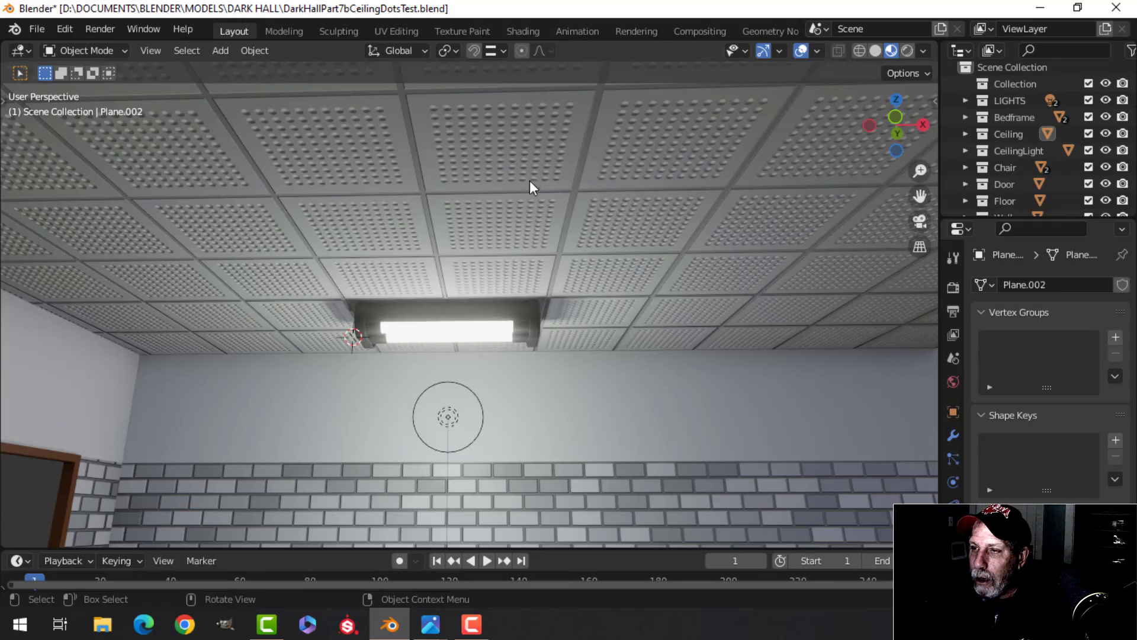
{"action": "scroll", "coordinate": [536, 191], "scroll_direction": "down", "scroll_amount": 2}
{"action": "middle_click_drag", "start_coordinate": [543, 201], "coordinate": [516, 172], "text": "shift"}
{"action": "scroll", "coordinate": [524, 198], "scroll_direction": "down", "scroll_amount": 2}
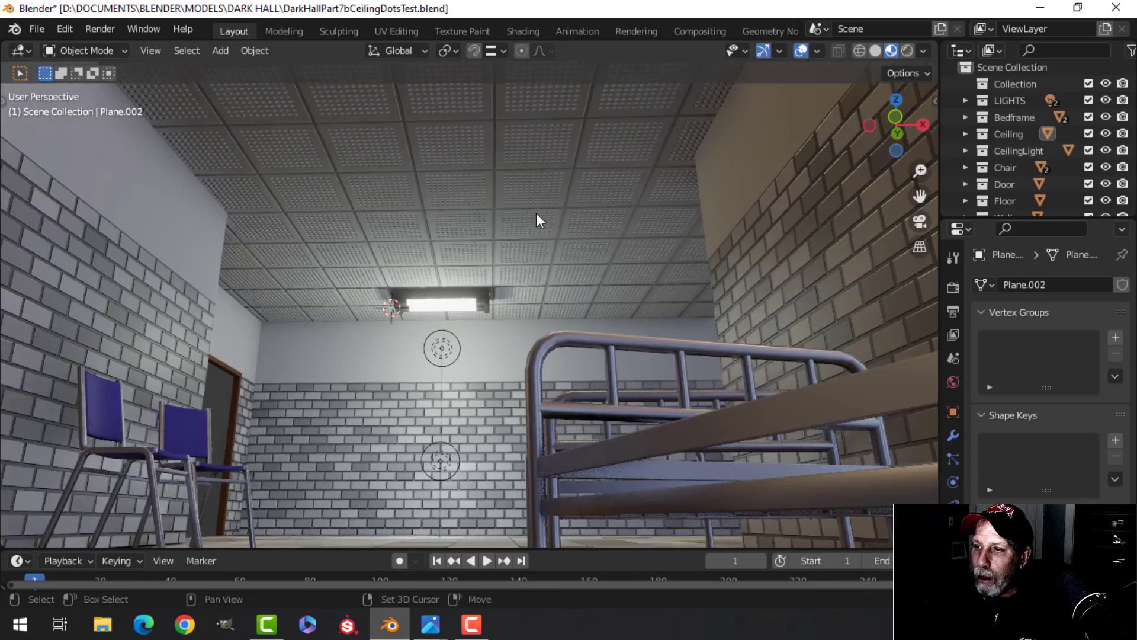
{"action": "middle_click_drag", "start_coordinate": [536, 213], "coordinate": [556, 226], "text": "shift"}
{"action": "scroll", "coordinate": [525, 208], "scroll_direction": "up", "scroll_amount": 4}
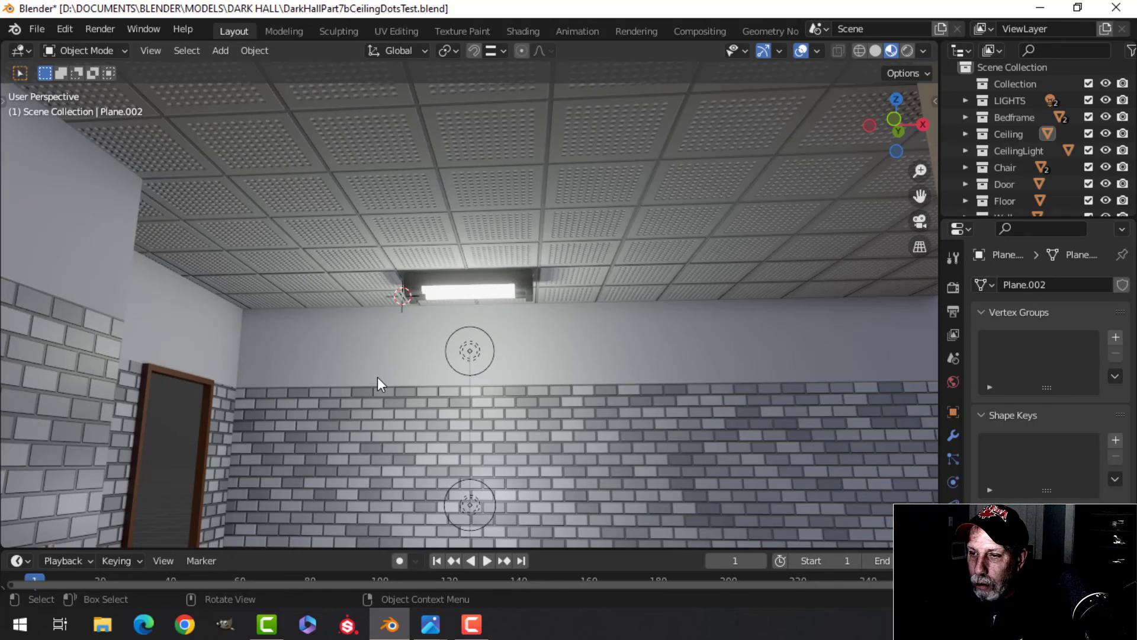
Step: Examine the floor, chairs, bed frames, doorway and brick walls together with the ceiling in the room
{"action": "middle_click_drag", "start_coordinate": [384, 363], "coordinate": [410, 384], "text": "ctrl"}
{"action": "middle_click_drag", "start_coordinate": [440, 452], "coordinate": [410, 352], "text": "shift"}
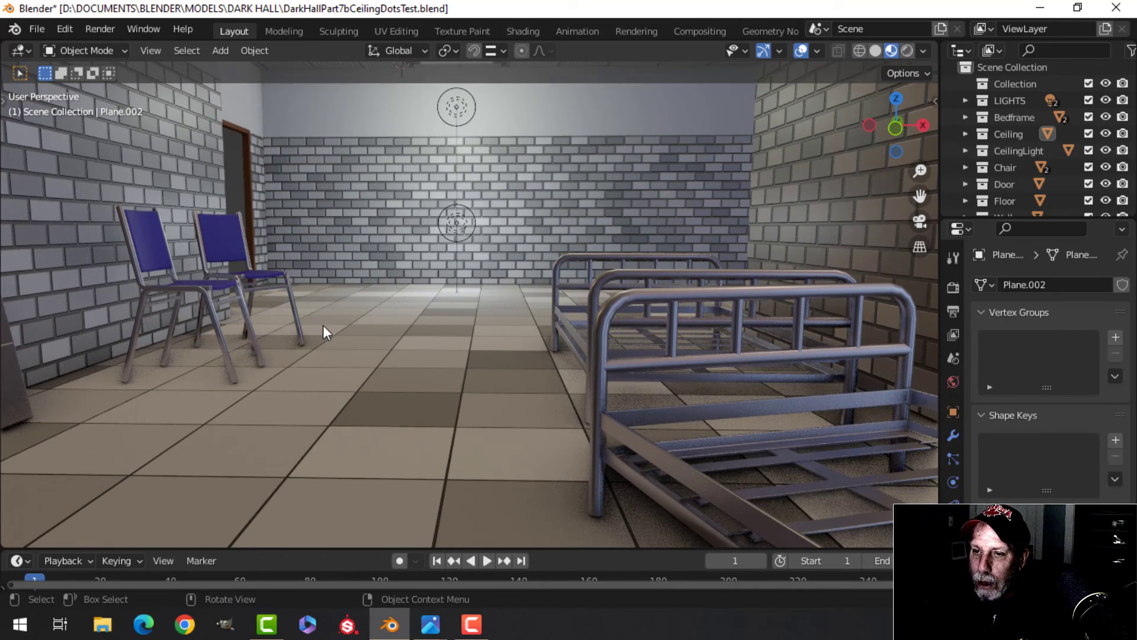
{"action": "scroll", "coordinate": [318, 325], "scroll_direction": "down", "scroll_amount": 2}
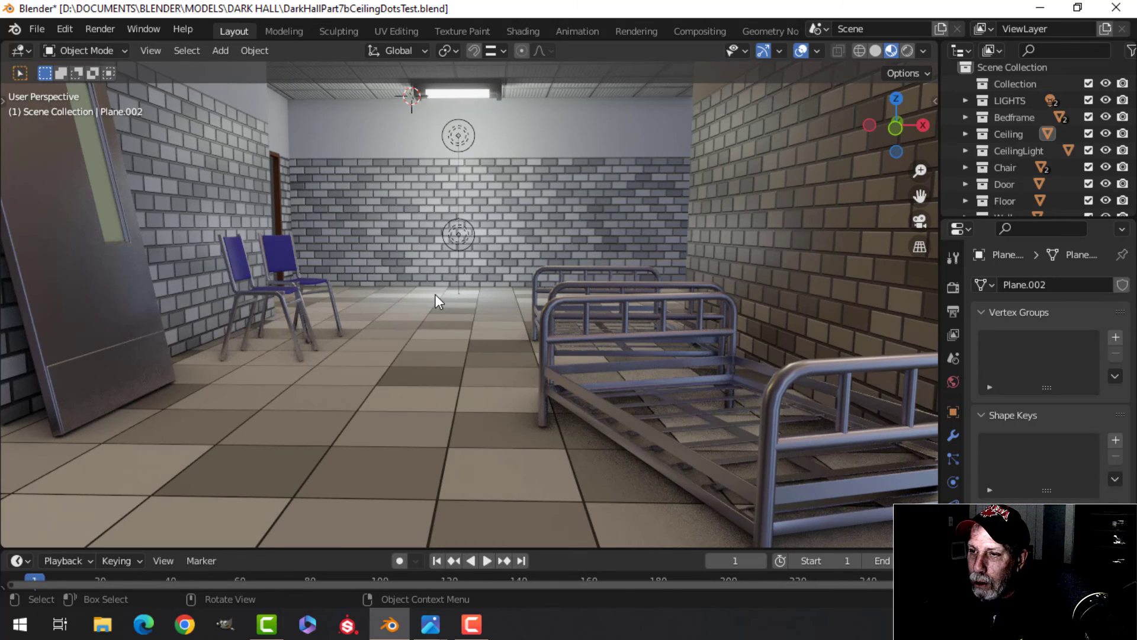
{"action": "scroll", "coordinate": [596, 321], "scroll_direction": "up", "scroll_amount": 2}
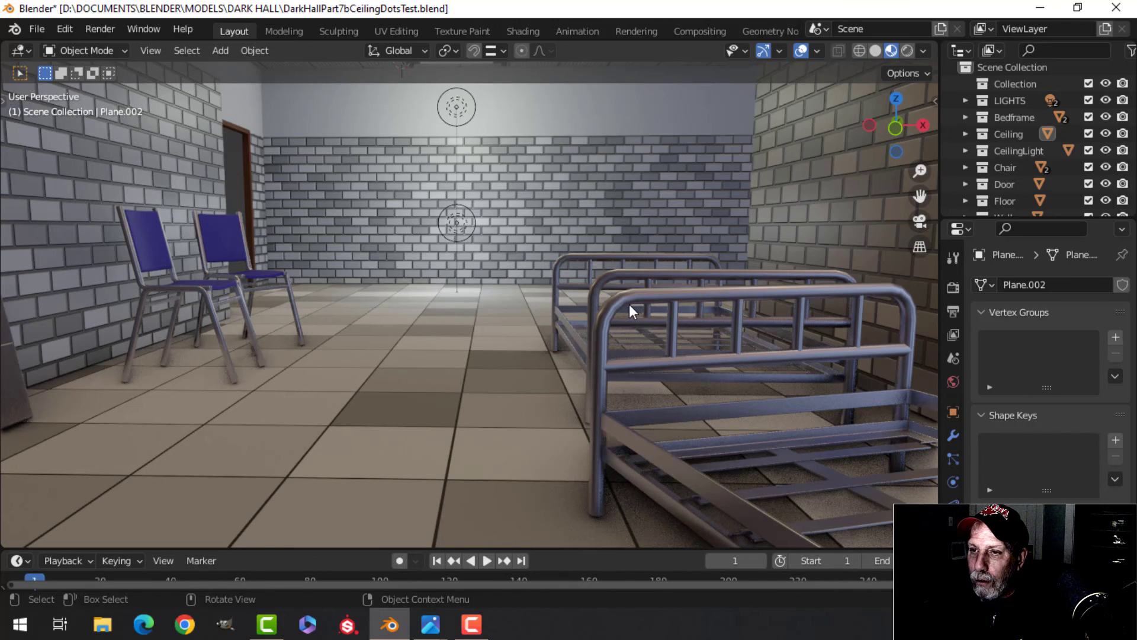
{"action": "scroll", "coordinate": [252, 201], "scroll_direction": "up", "scroll_amount": 1}
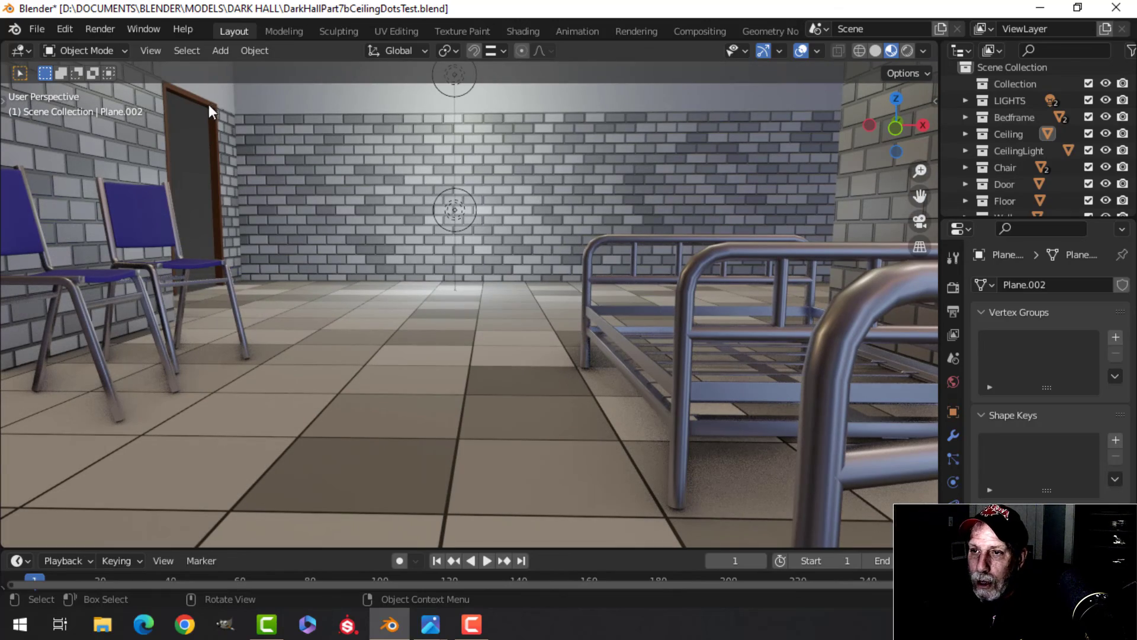
{"action": "scroll", "coordinate": [380, 254], "scroll_direction": "down", "scroll_amount": 5}
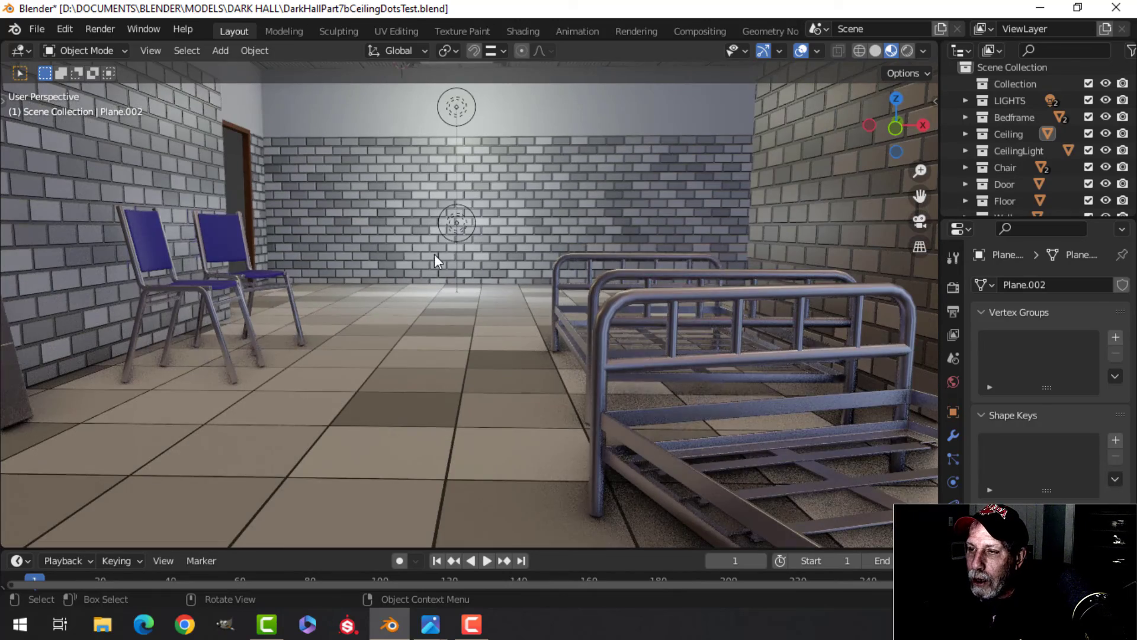
{"action": "scroll", "coordinate": [506, 295], "scroll_direction": "up", "scroll_amount": 5}
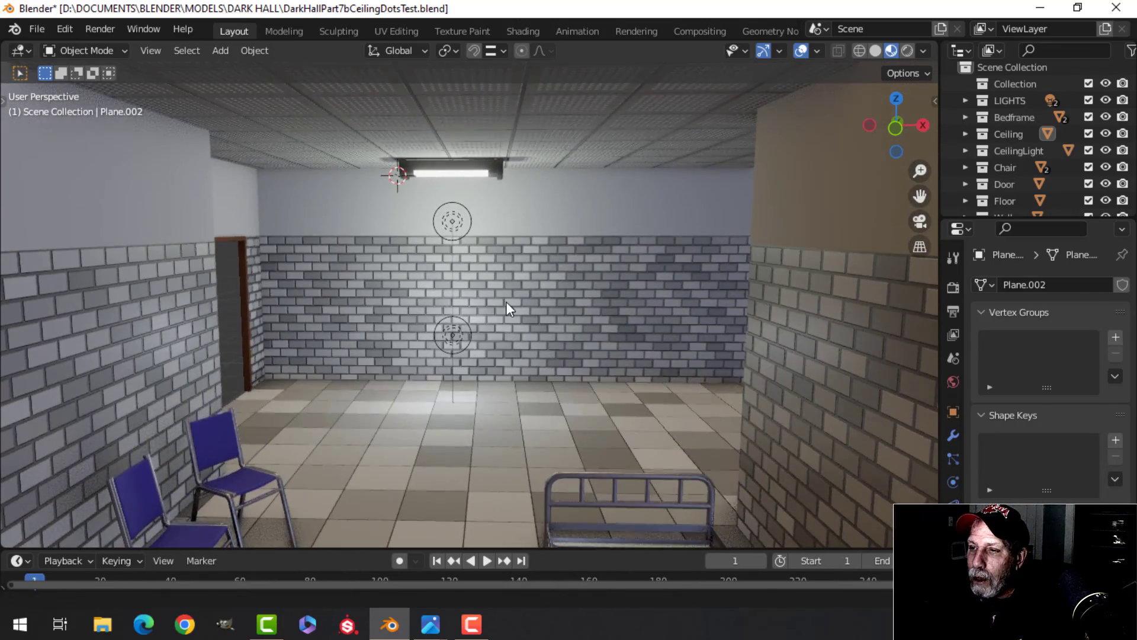
{"action": "scroll", "coordinate": [578, 304], "scroll_direction": "down", "scroll_amount": 4}
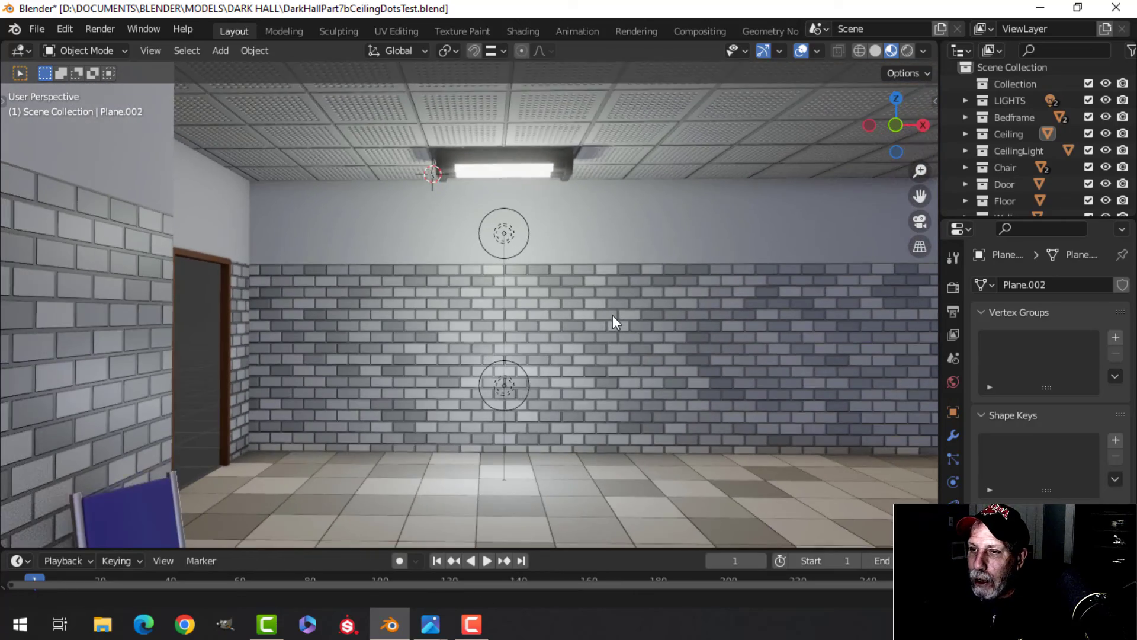
{"action": "scroll", "coordinate": [570, 329], "scroll_direction": "down", "scroll_amount": 5}
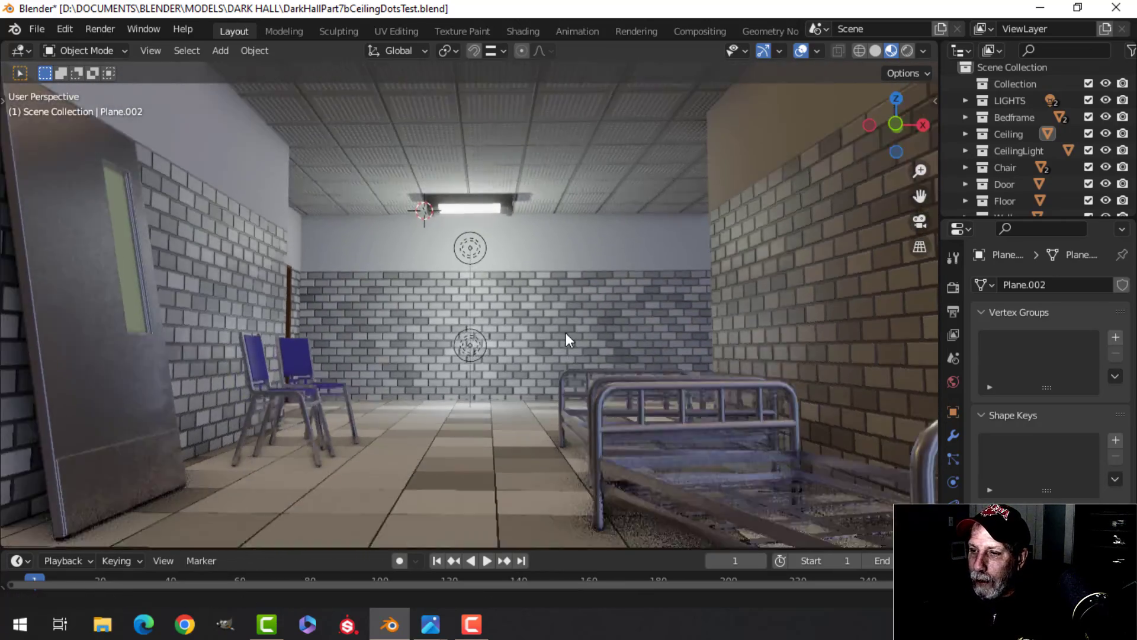
Step: Review the whole hall from farther back, including the leaning door, and finish on the dotted ceiling
{"action": "middle_click_drag", "start_coordinate": [567, 332], "coordinate": [565, 321], "text": "shift"}
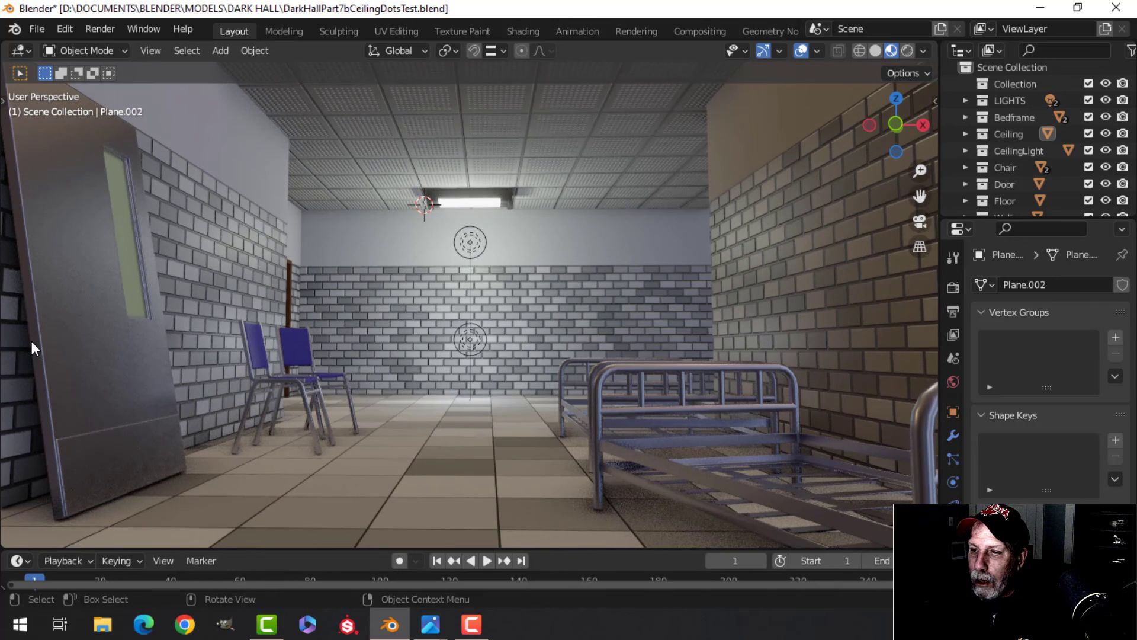
{"action": "middle_click_drag", "start_coordinate": [464, 306], "coordinate": [465, 321]}
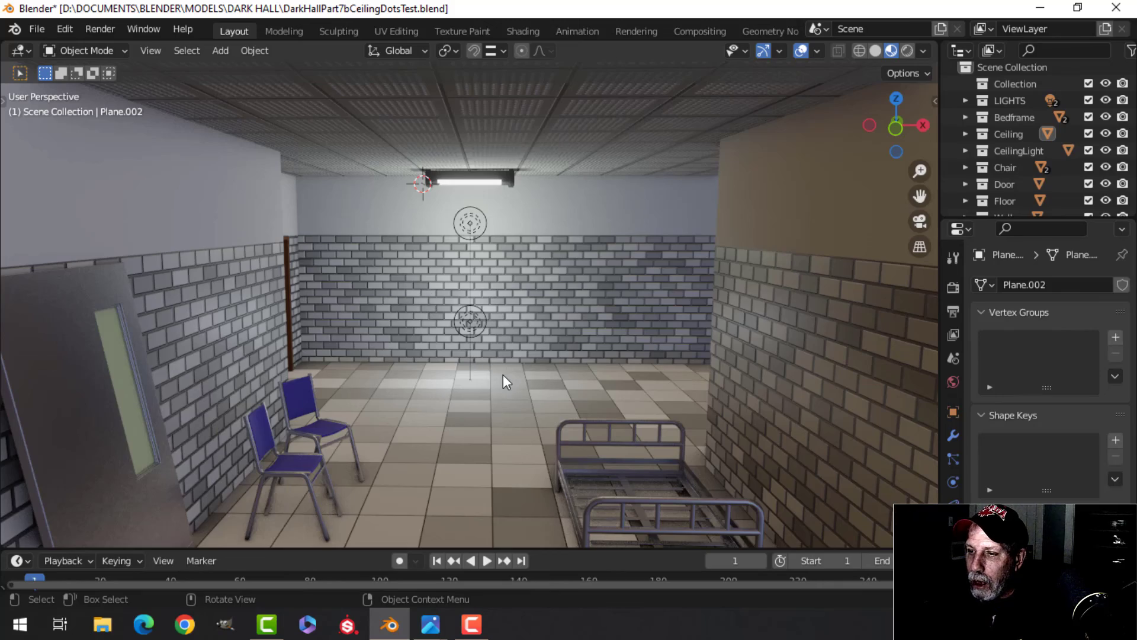
{"action": "scroll", "coordinate": [503, 373], "scroll_direction": "up", "scroll_amount": 2}
{"action": "scroll", "coordinate": [535, 296], "scroll_direction": "down", "scroll_amount": 1}
{"action": "middle_click_drag", "start_coordinate": [550, 296], "coordinate": [547, 325], "text": "shift"}
{"action": "middle_click_drag", "start_coordinate": [547, 326], "coordinate": [549, 240]}
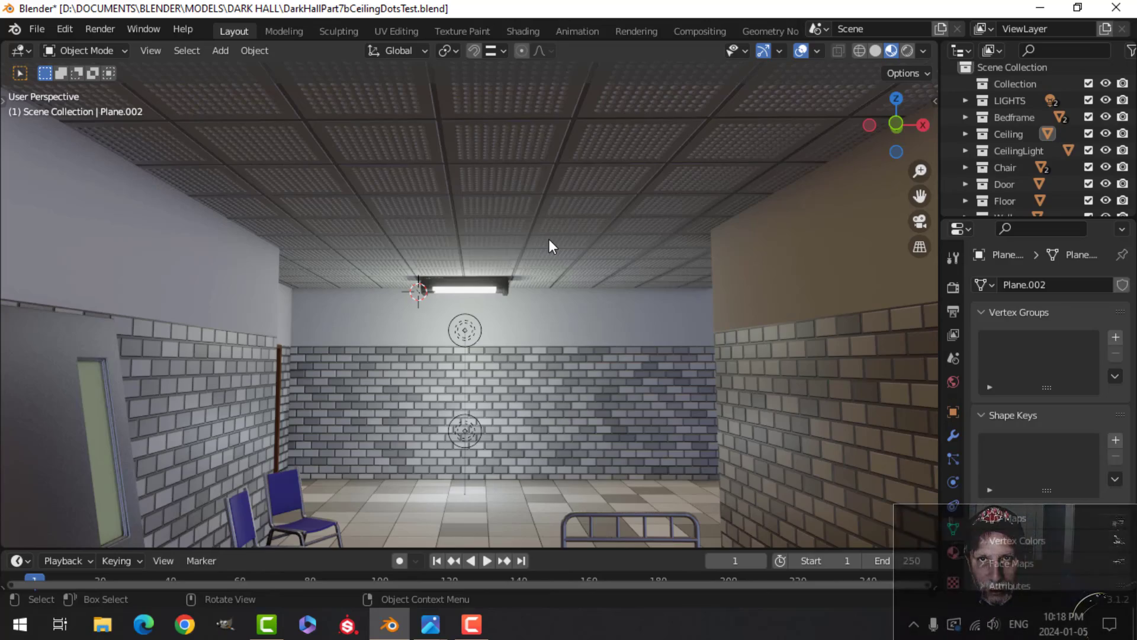